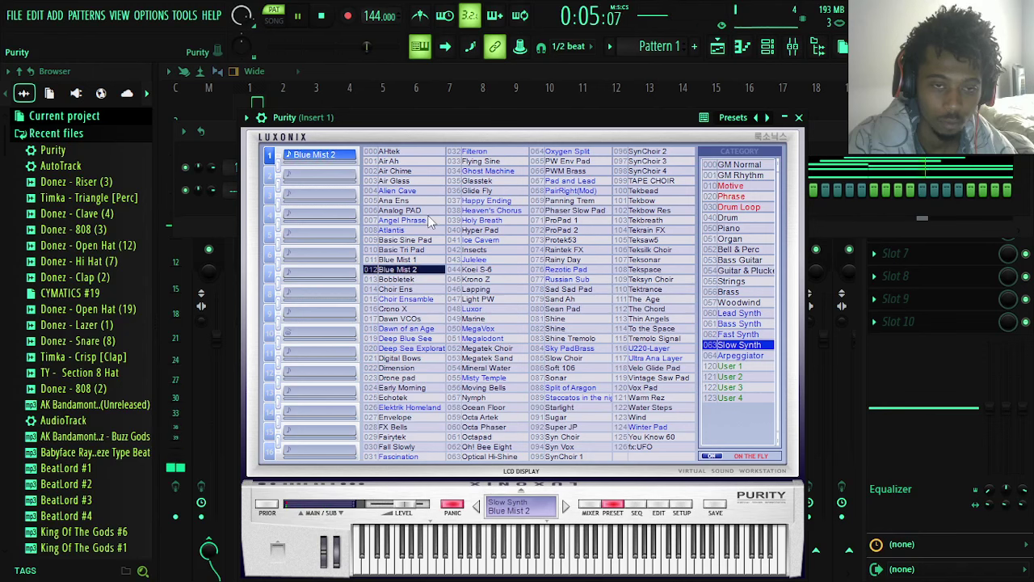
- Audition the pattern with Purity's Slow Synth preset Blue Mist 1
key("space")
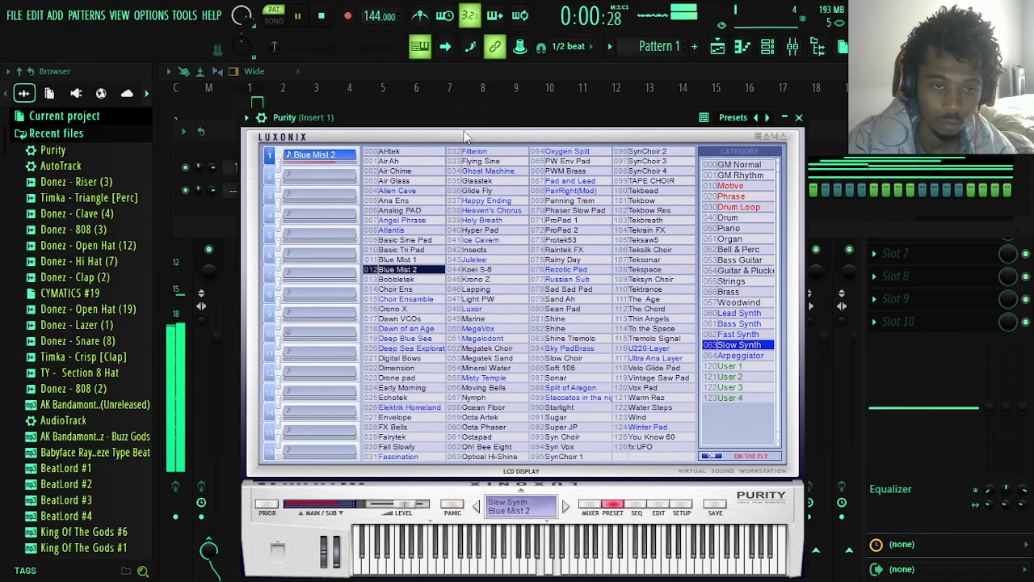
left_click(410, 260)
key("space")
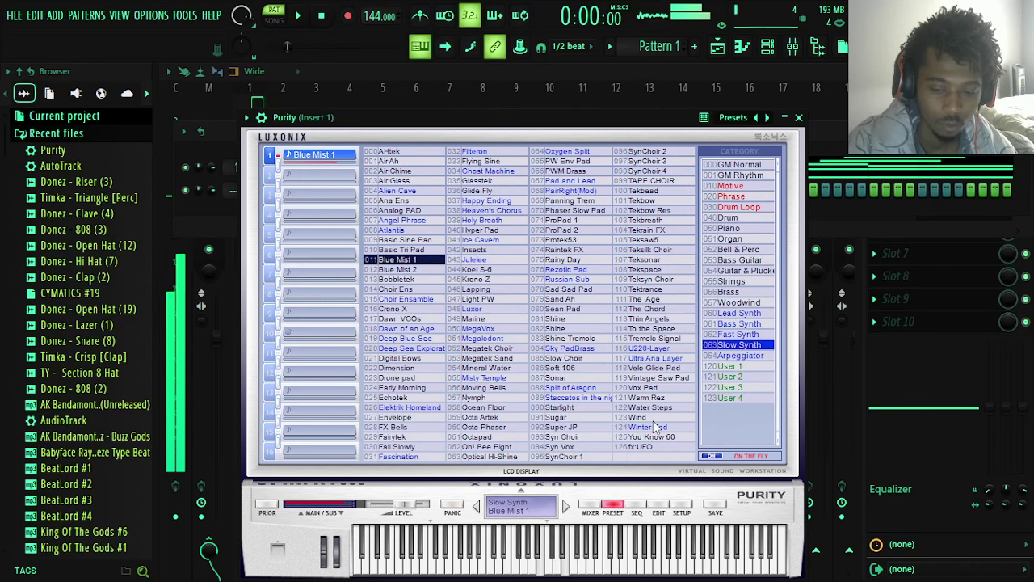
- Switch Purity to the Fast Synth category and audition Cat Flight, Hypertek, Sam's Step, Saw + Detune and Trance Bleep 2
left_click(742, 335)
key("space")
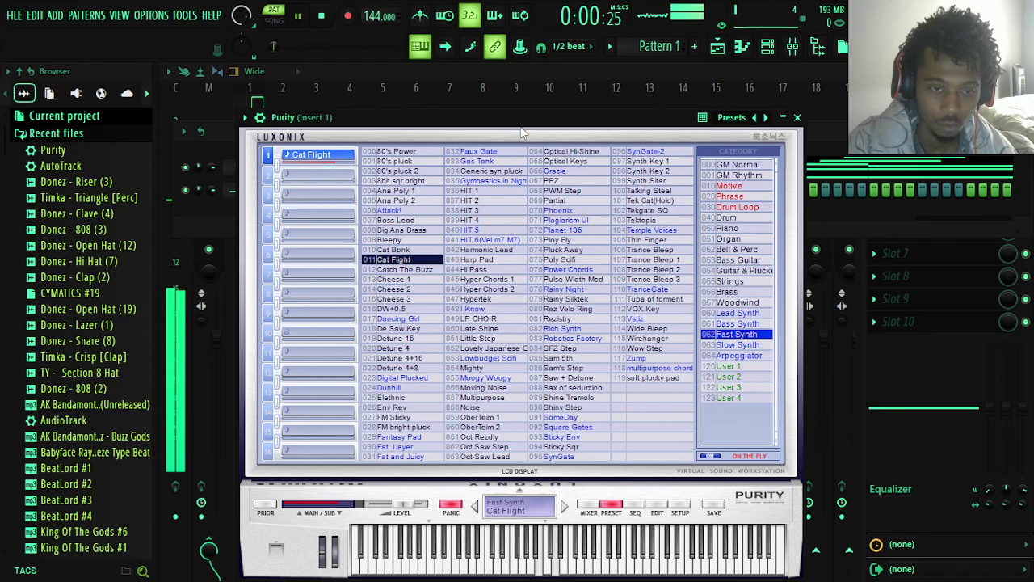
left_click(478, 299)
left_click(566, 368)
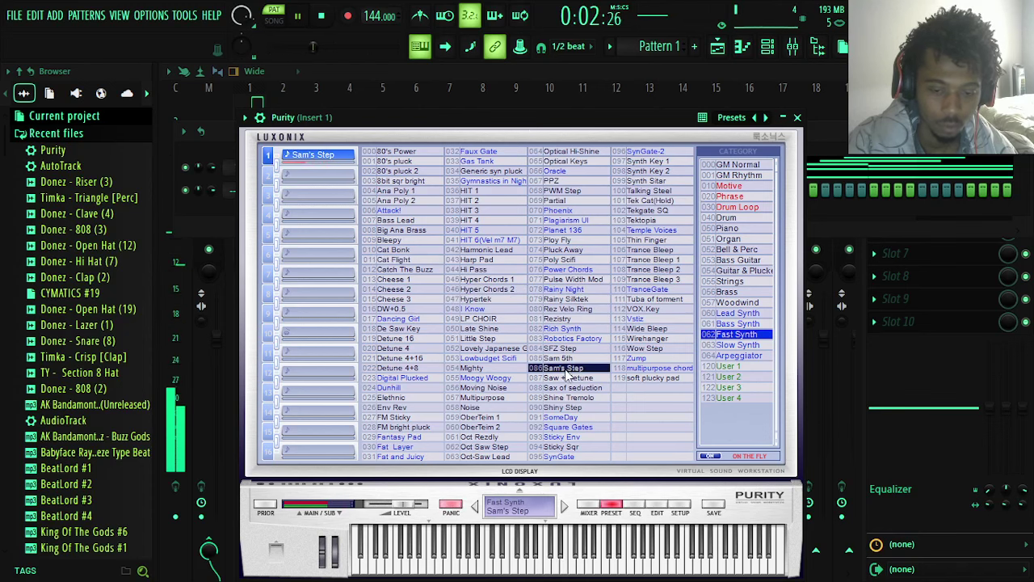
left_click(549, 388)
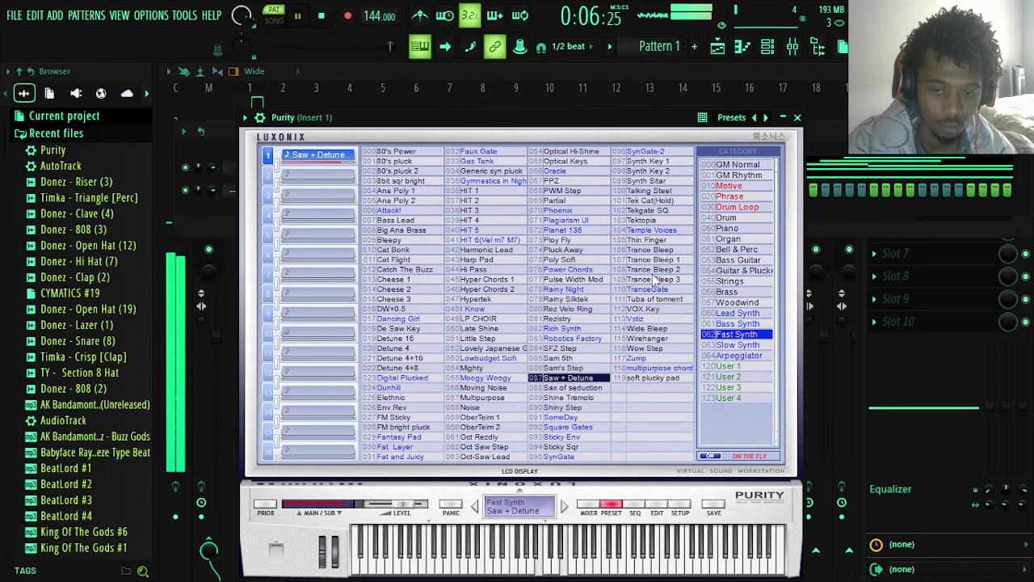
left_click(646, 269)
- Stop playback and reset the target mixer track of the Purity channel to its default
left_click(808, 139)
key("space")
right_click(235, 168)
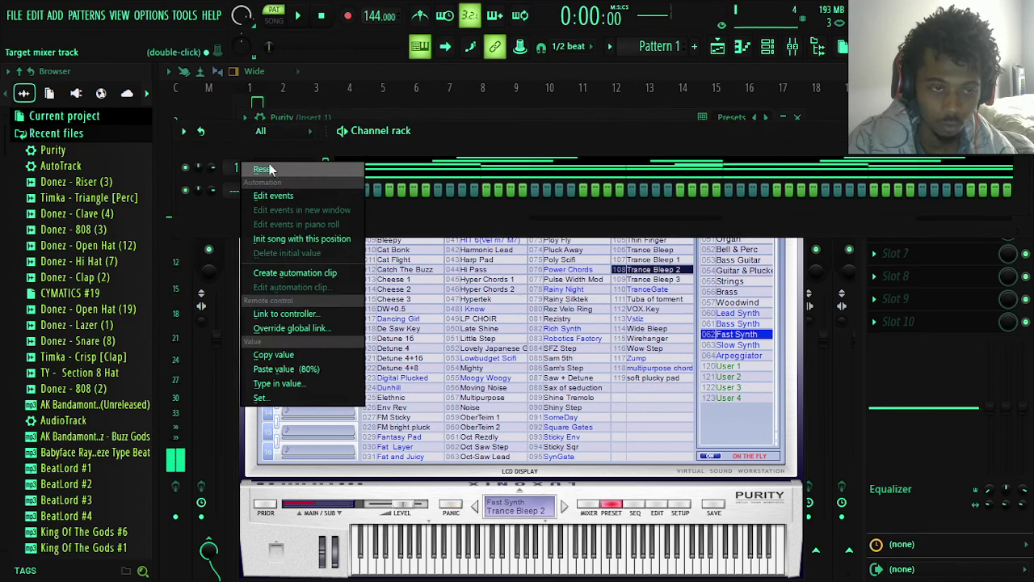
left_click(268, 168)
- Replace the Purity instrument on its channel with PoiZone, keeping the pattern's notes
right_click(287, 169)
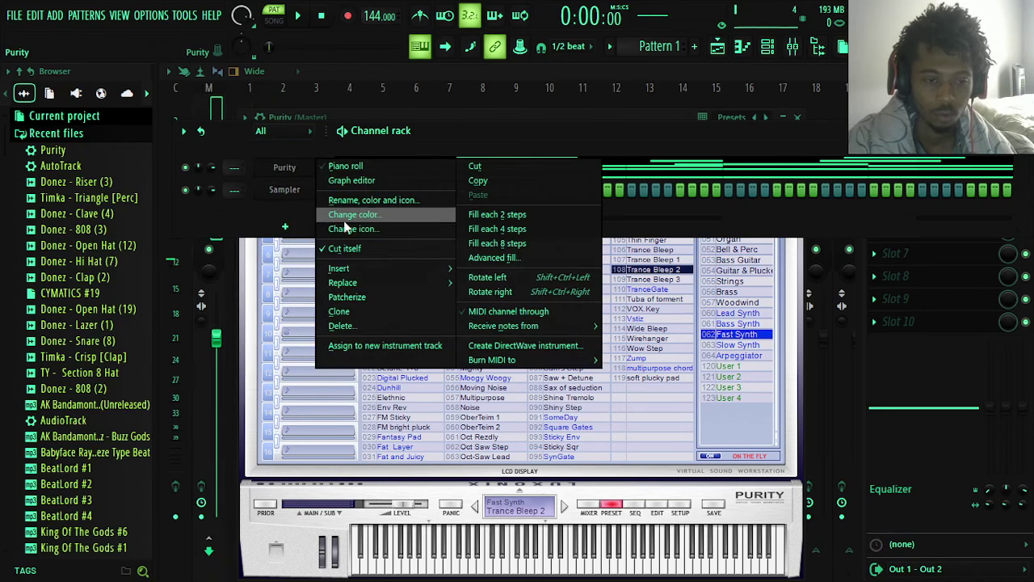
mouse_move(362, 282)
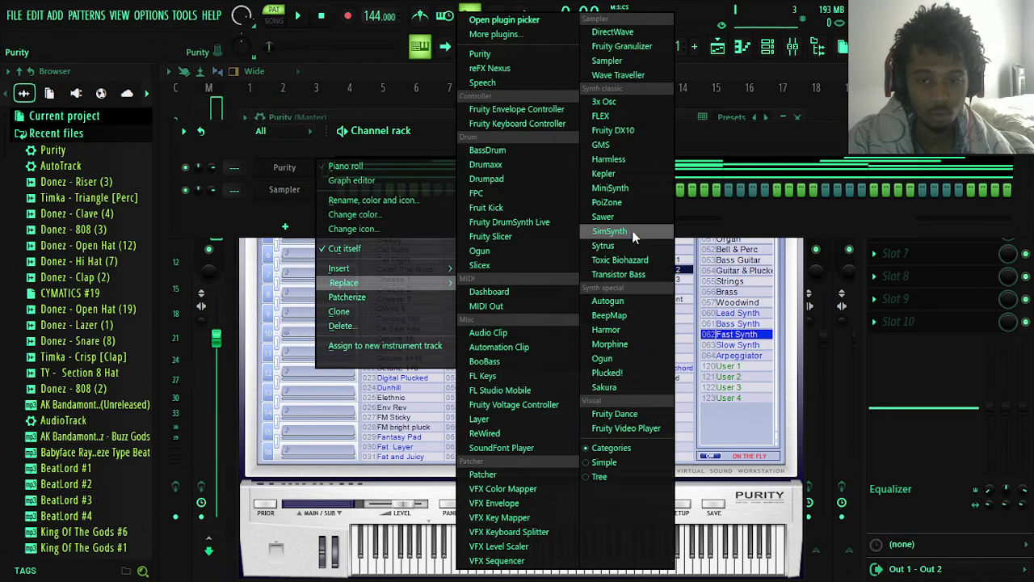
left_click(622, 201)
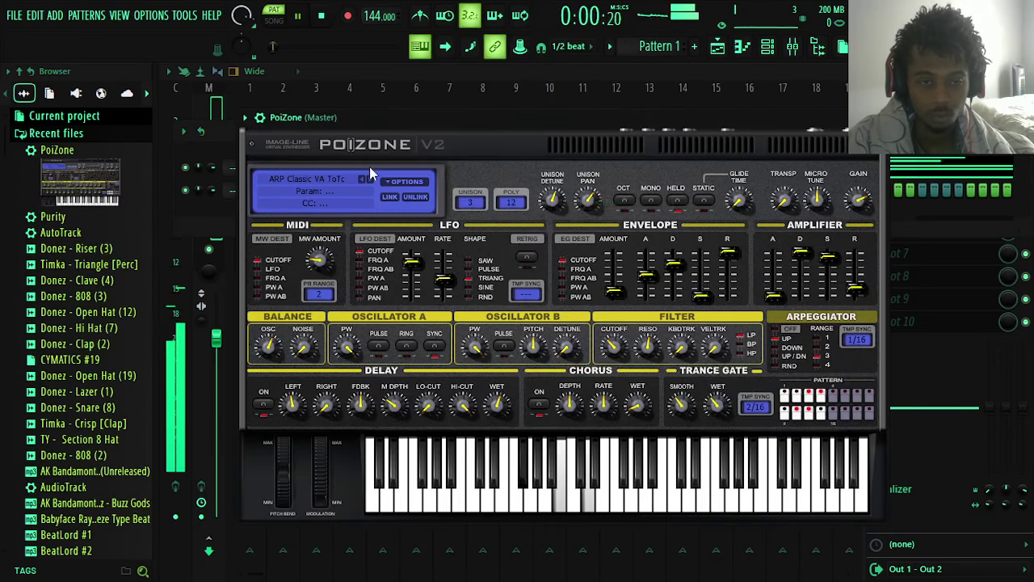
- Open PoiZone's presets library and audition ARP Ozrical TC and ARP Ozrical2 TC from the Default bank
left_click(343, 177)
left_click(614, 270)
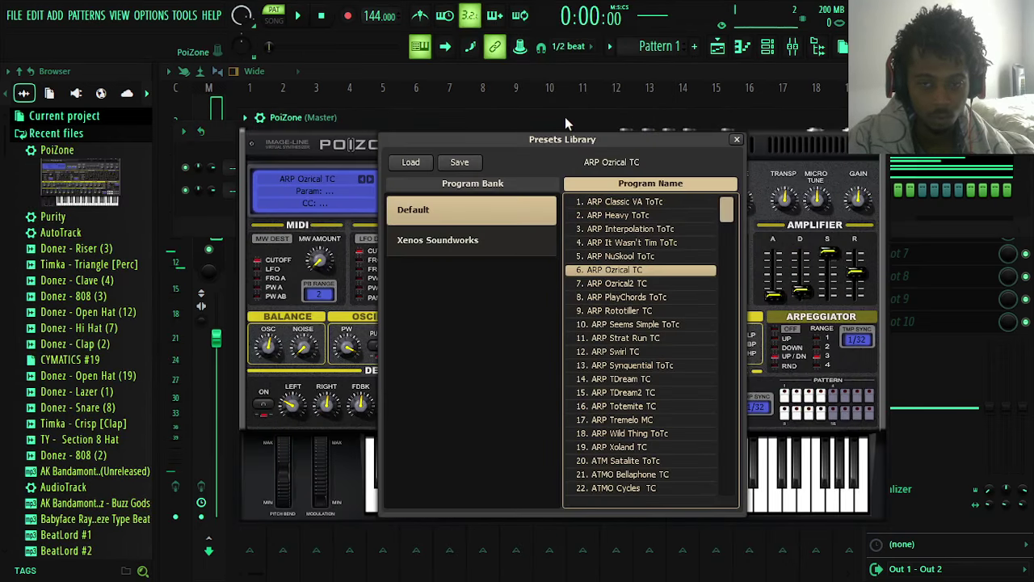
key("space")
key("Down")
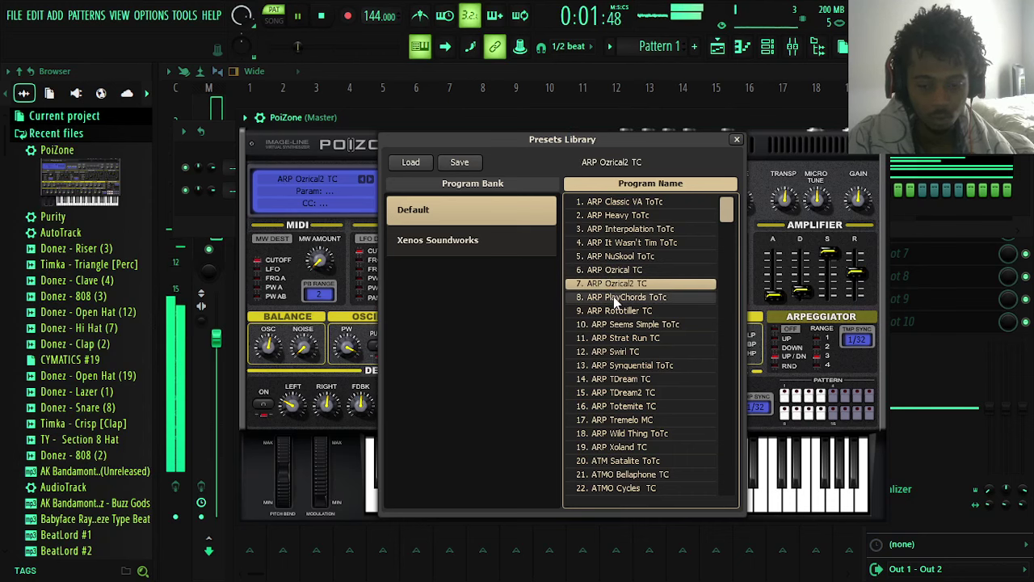
key("space")
- Replace the PoiZone instrument in the channel rack with Harmor
key("F6")
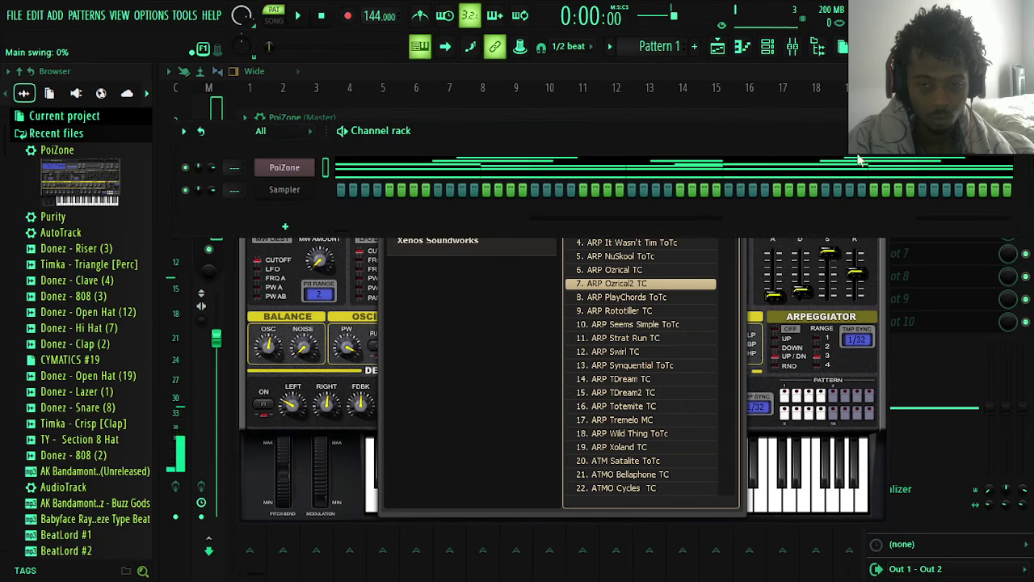
right_click(307, 173)
mouse_move(391, 280)
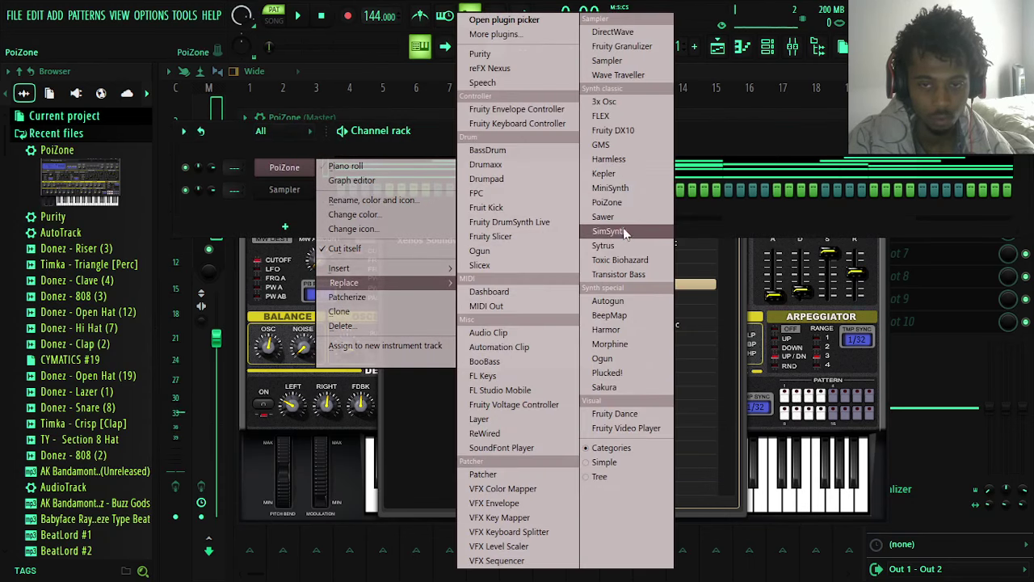
left_click(606, 328)
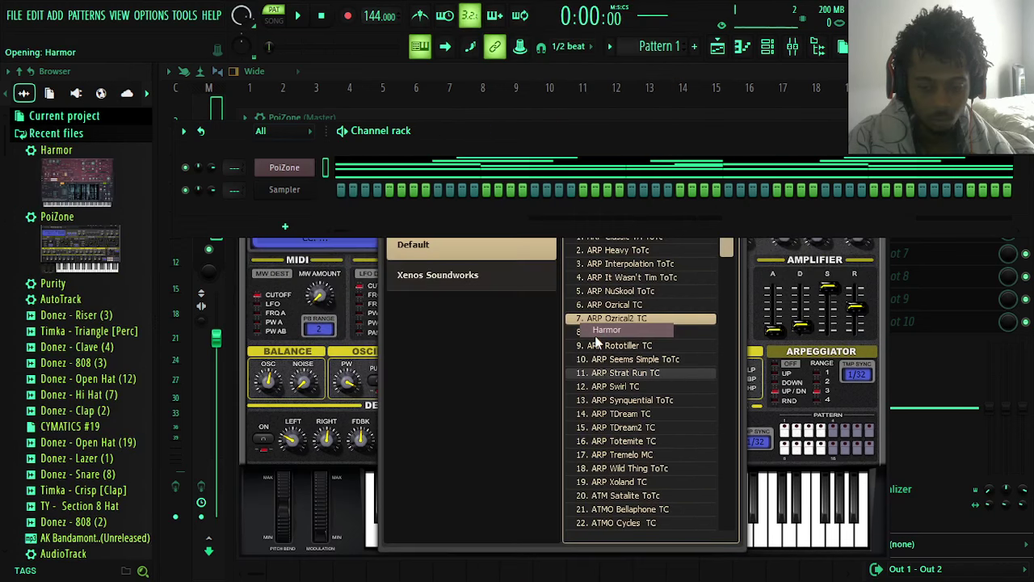
- Replace the Harmor instrument in the channel rack with Morphine
left_click(212, 200)
right_click(315, 161)
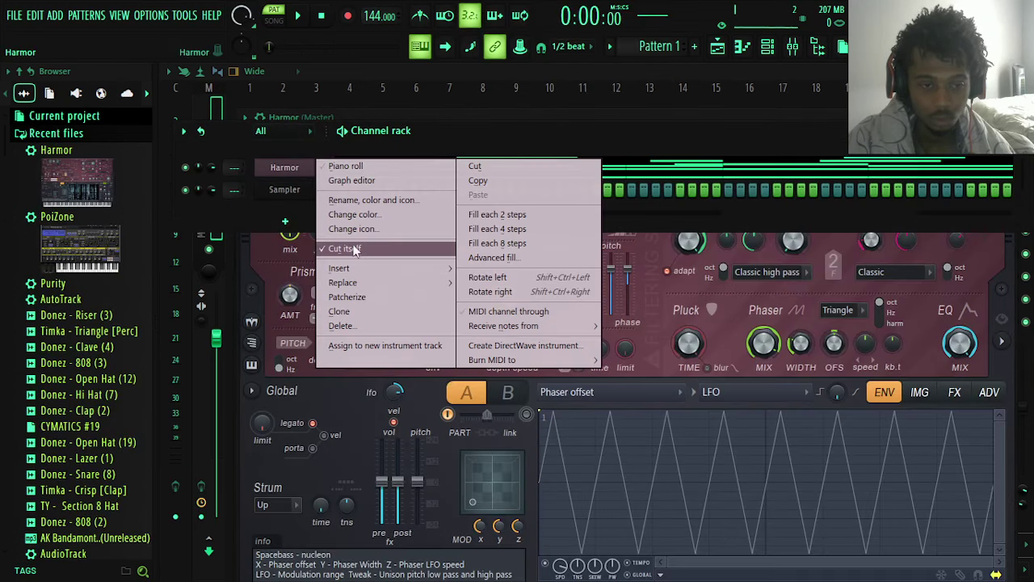
mouse_move(349, 281)
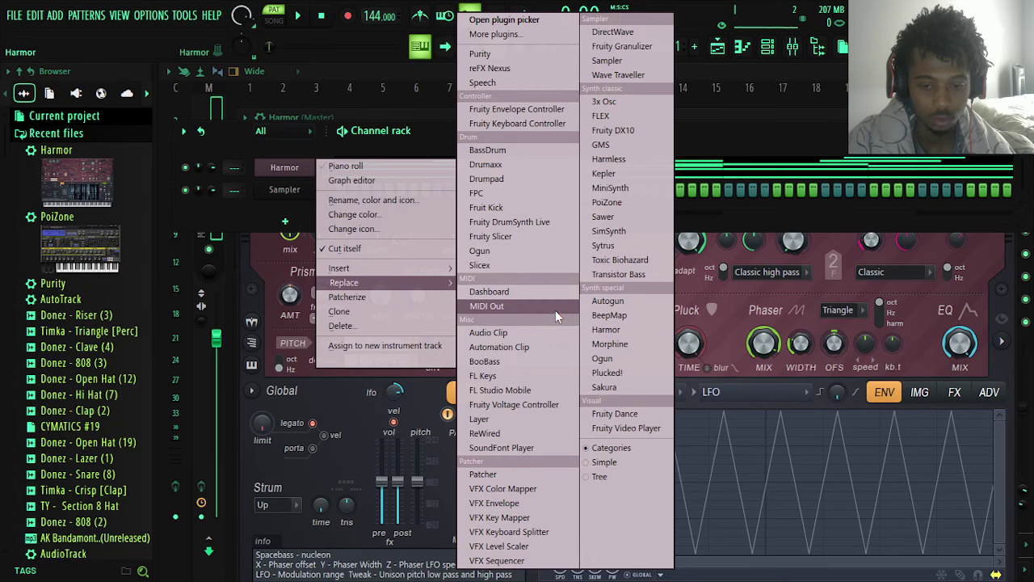
left_click(606, 344)
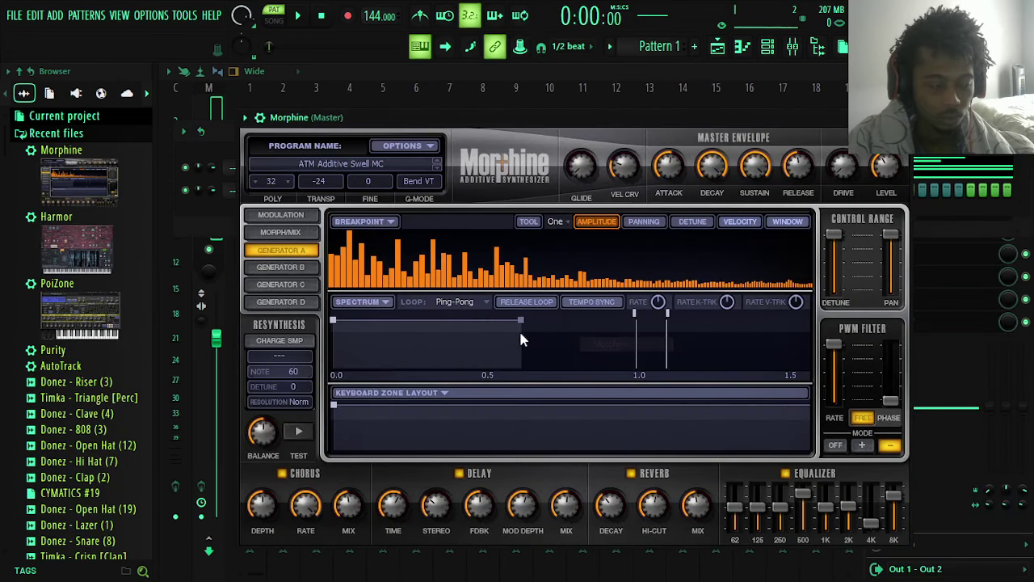
- Open Morphine's Keyboards preset bank and audition KBD CX3 1 FG, KBD Butter Organ FG and KBD CP-70 NUC with the pattern playing
left_click(362, 165)
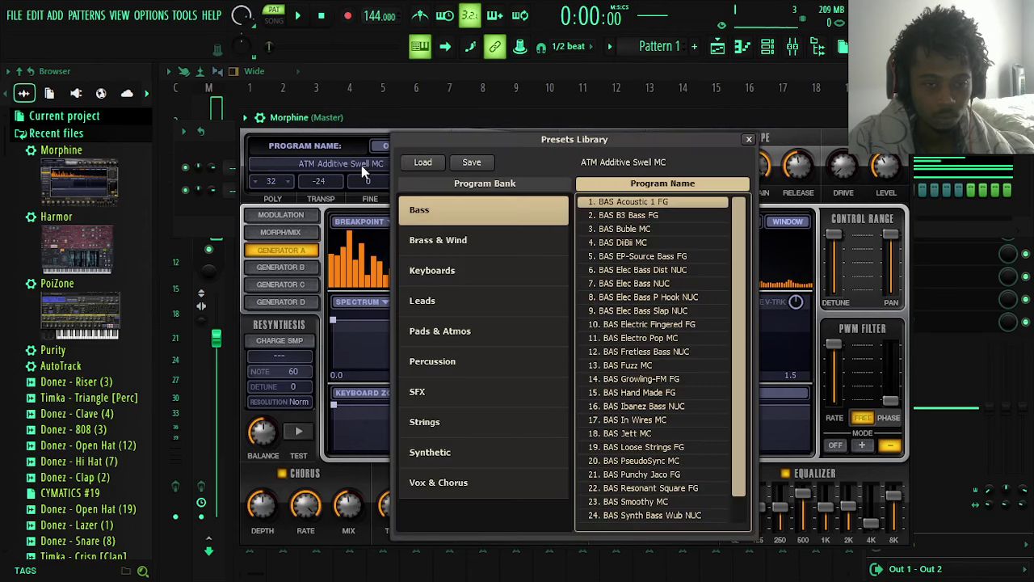
left_click(462, 270)
key("space")
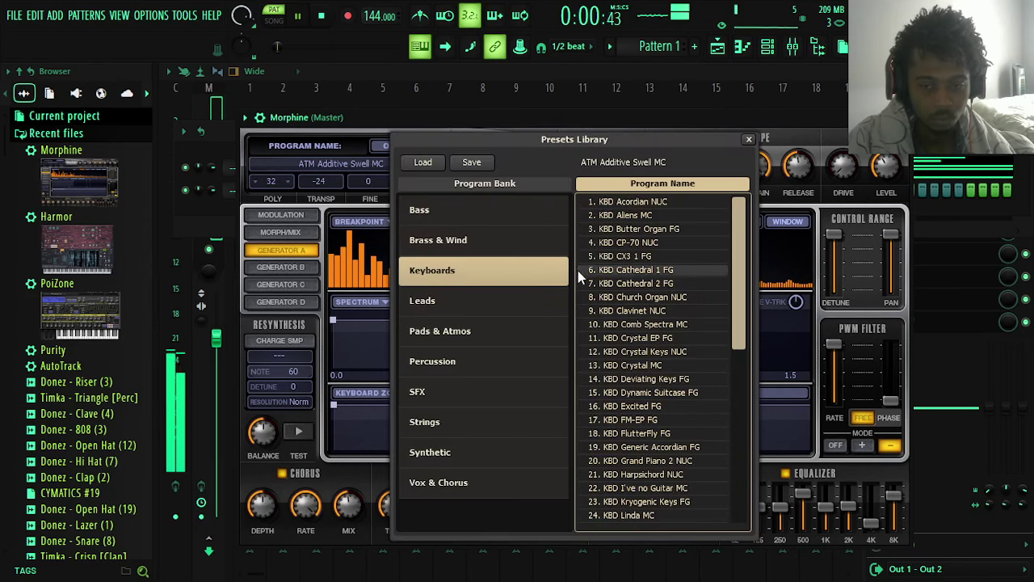
left_click(663, 257)
left_click(642, 231)
key("space")
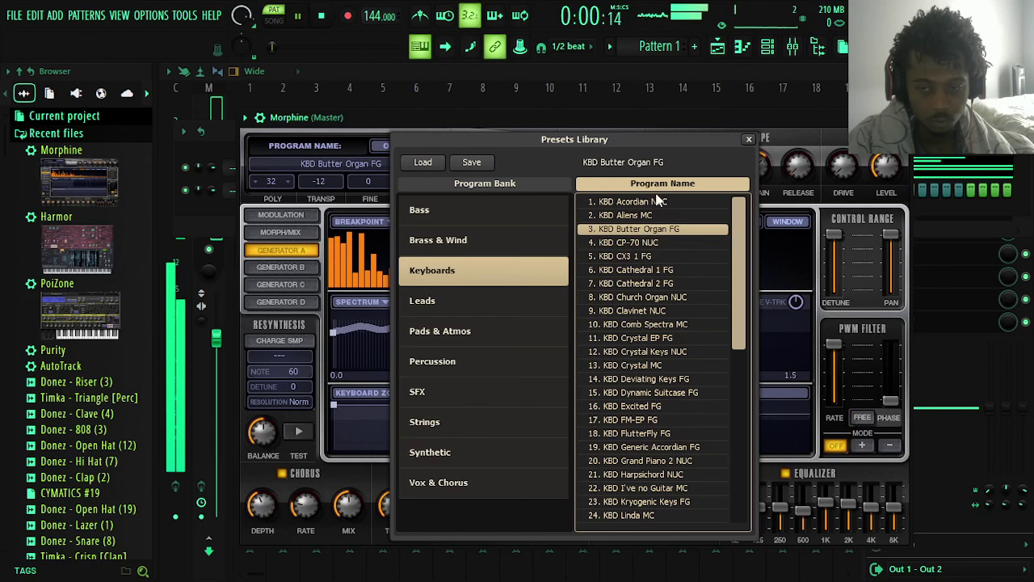
left_click(644, 244)
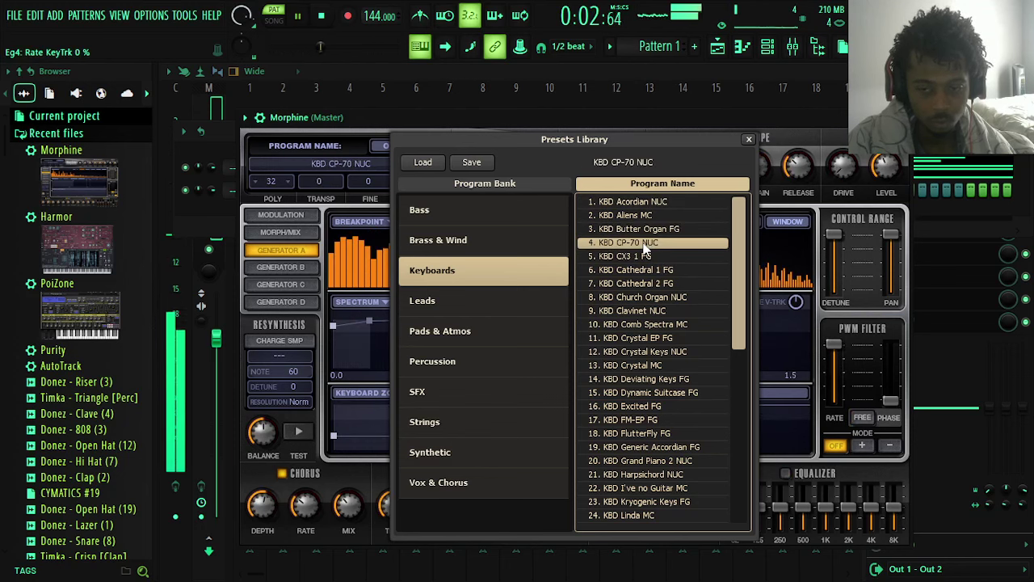
- Audition Keyboards presets from KBD Comb Spectra MC through the Crystal sounds, Harpsichord NUC, I've no Guitar MC and Kryogenic Keys FG to KBD Linda MC
left_click(632, 324)
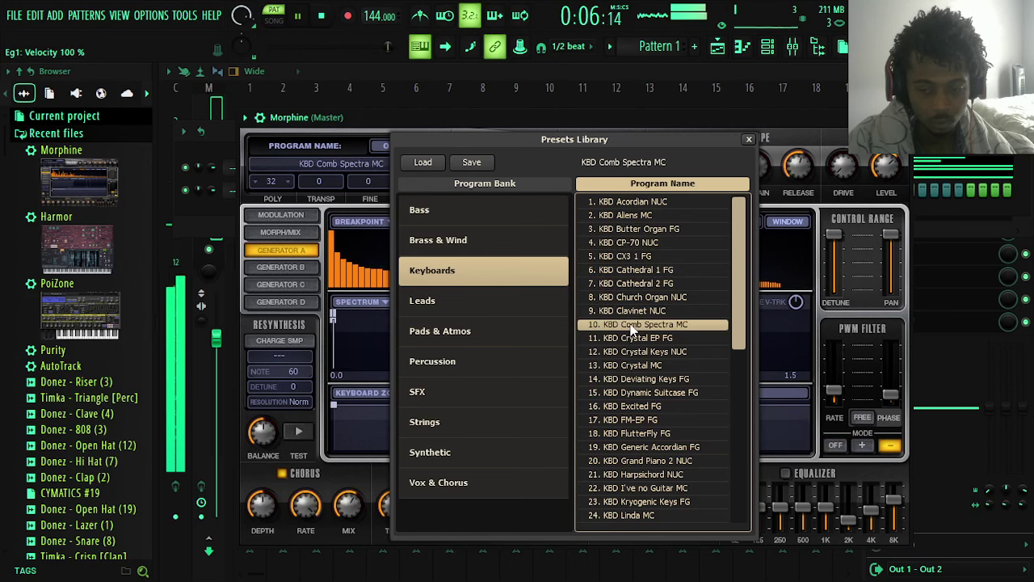
left_click(632, 337)
left_click(631, 352)
left_click(630, 365)
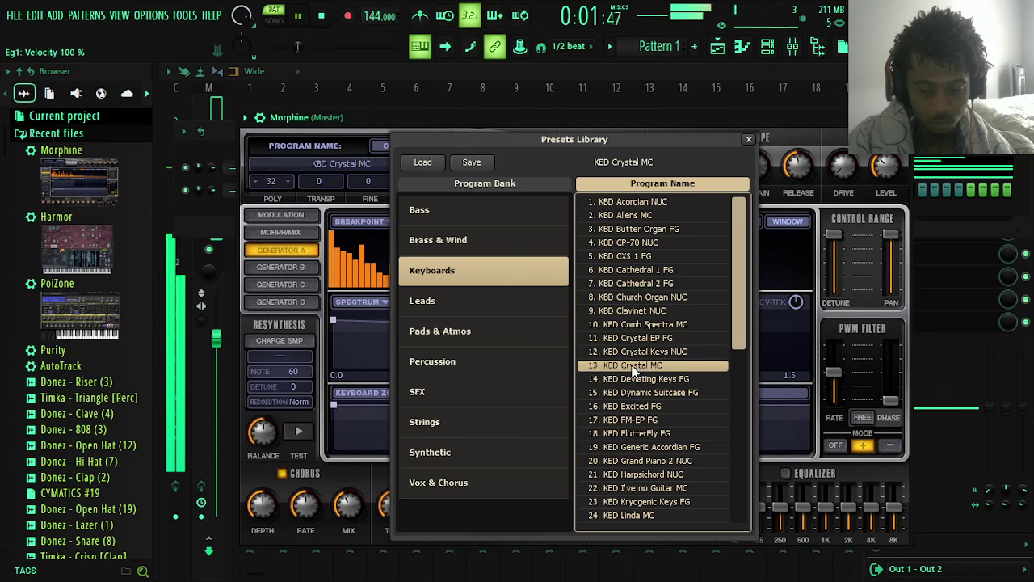
left_click(644, 476)
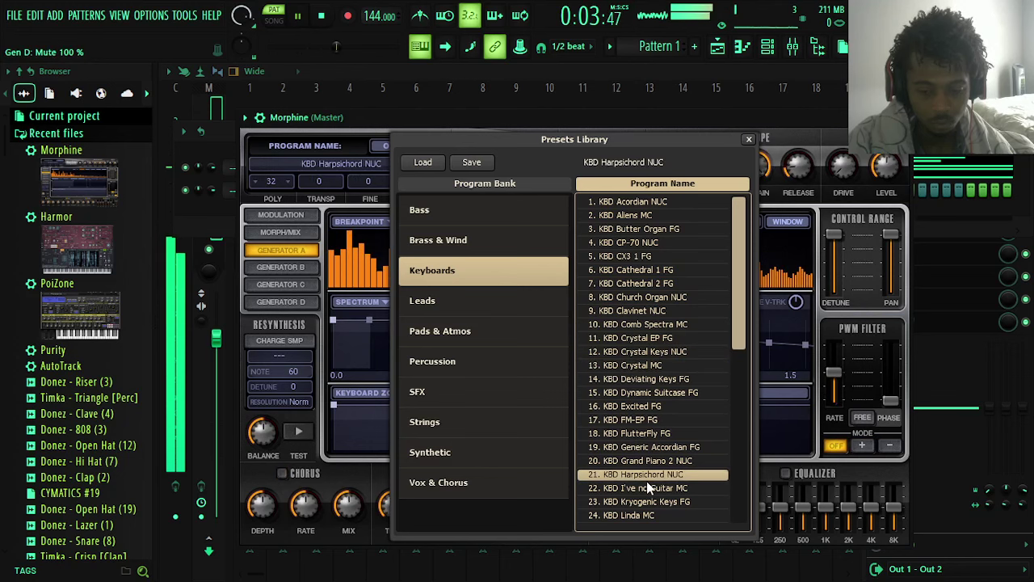
left_click(635, 488)
left_click(635, 502)
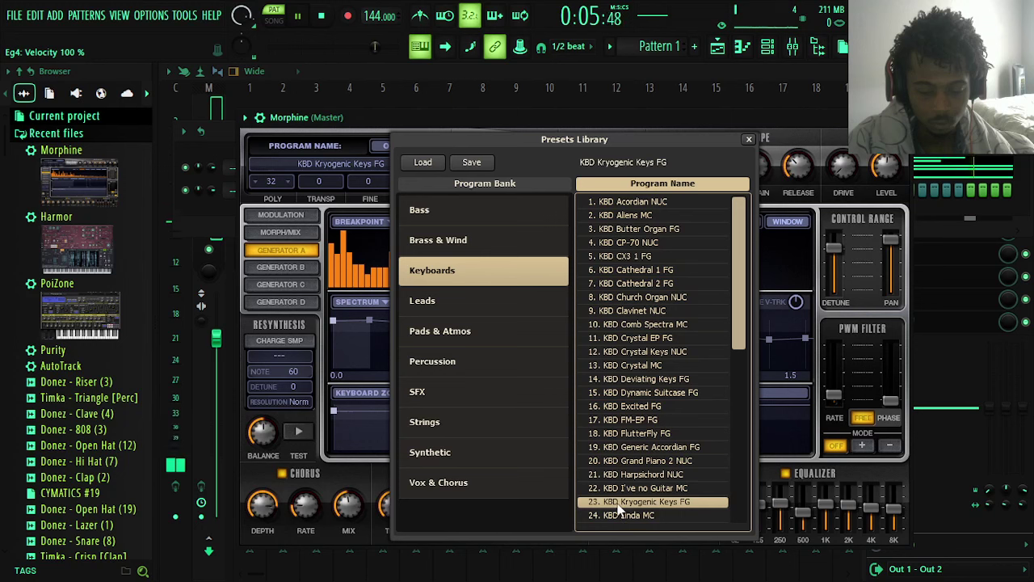
left_click(620, 515)
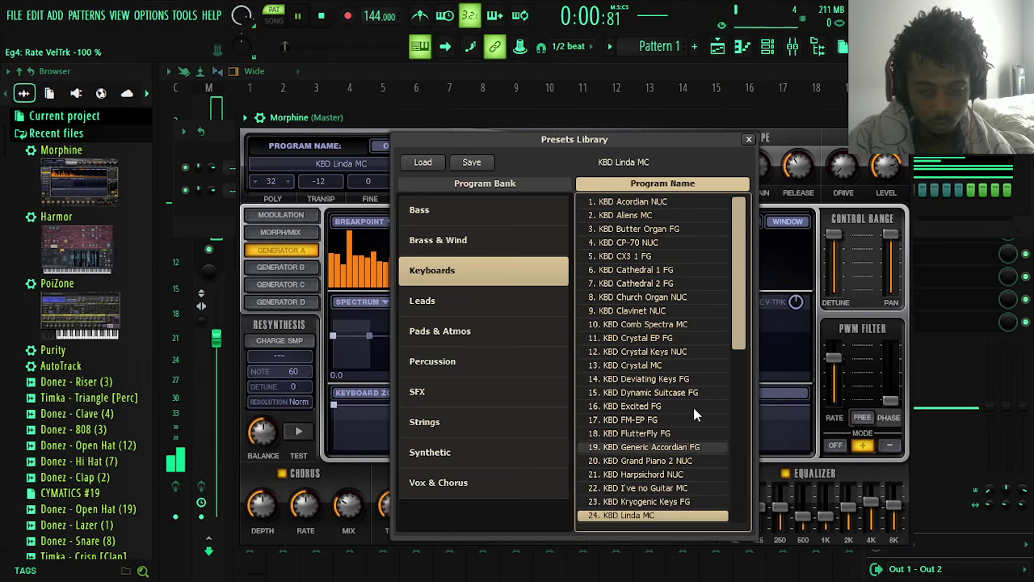
- Audition the Keyboards presets Pianorhodes NUC, Plastic Dream MC, Reed Organ FG, Soft Key NUC and SynthWarm MC further down the bank
scroll(691, 417, "down", 5)
left_click(683, 434)
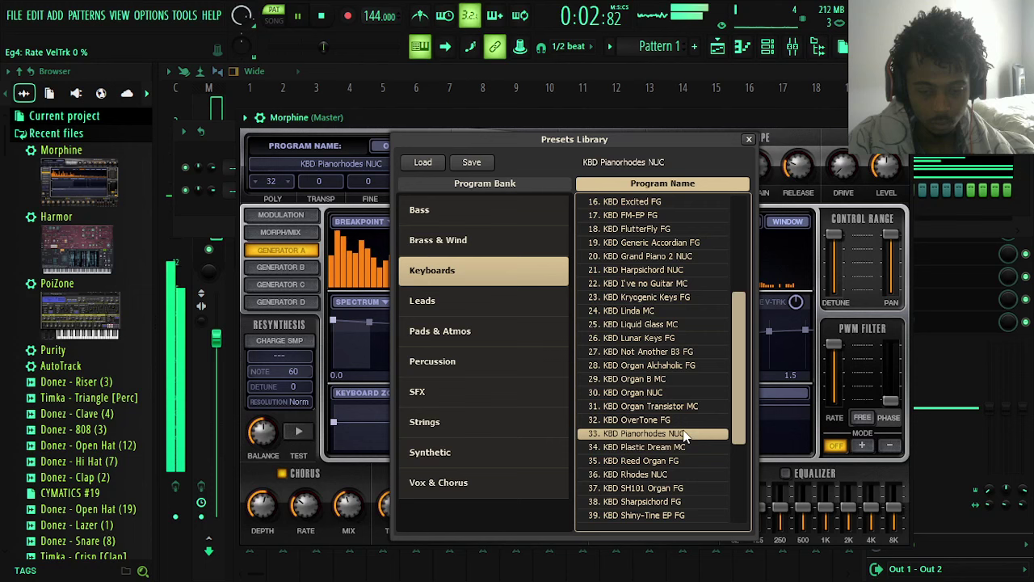
left_click(632, 447)
left_click(634, 460)
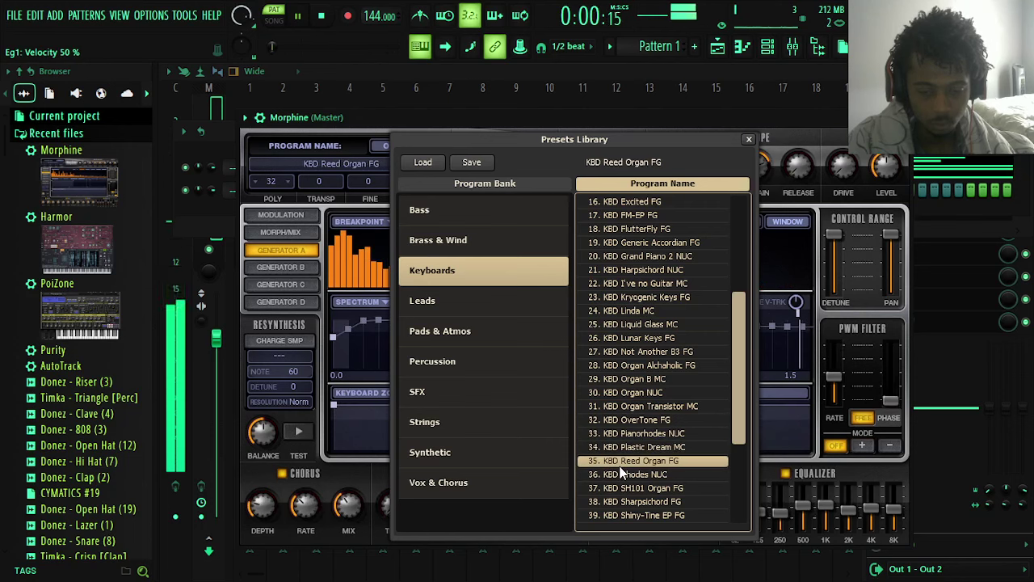
scroll(737, 366, "down", 4)
left_click(665, 448)
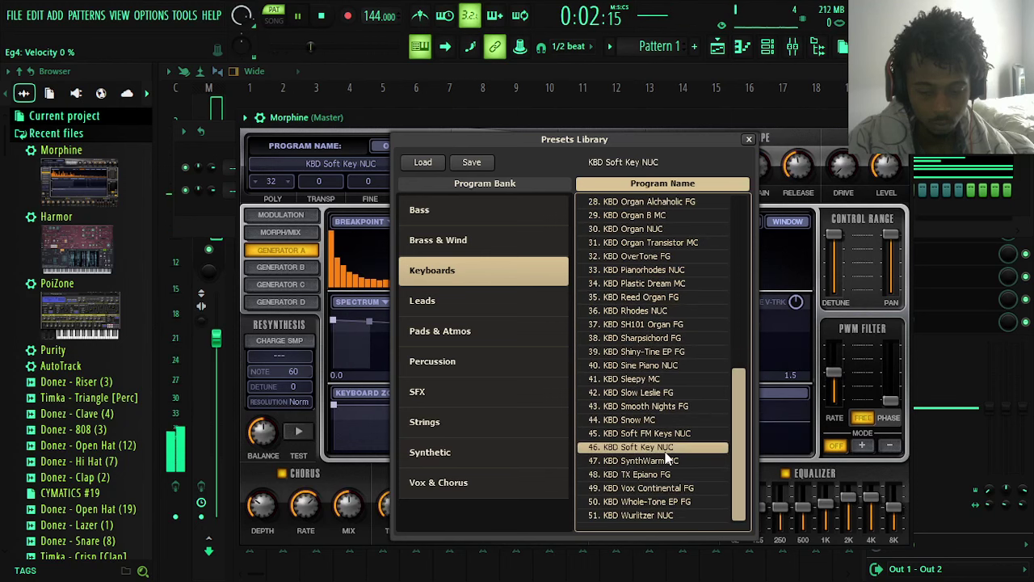
left_click(663, 462)
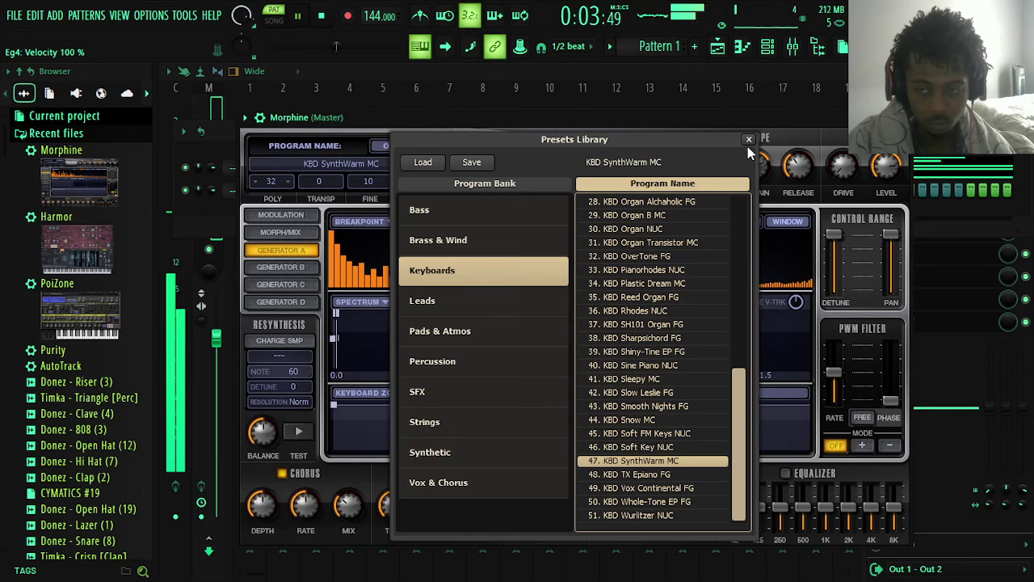
- Open Morphine's Leads bank and audition Old Osciallator FG, Scream MC, Source Morph FG, The Classic FG, The Stereo Sweep FG and Toxic Avenger FG
left_click(531, 304)
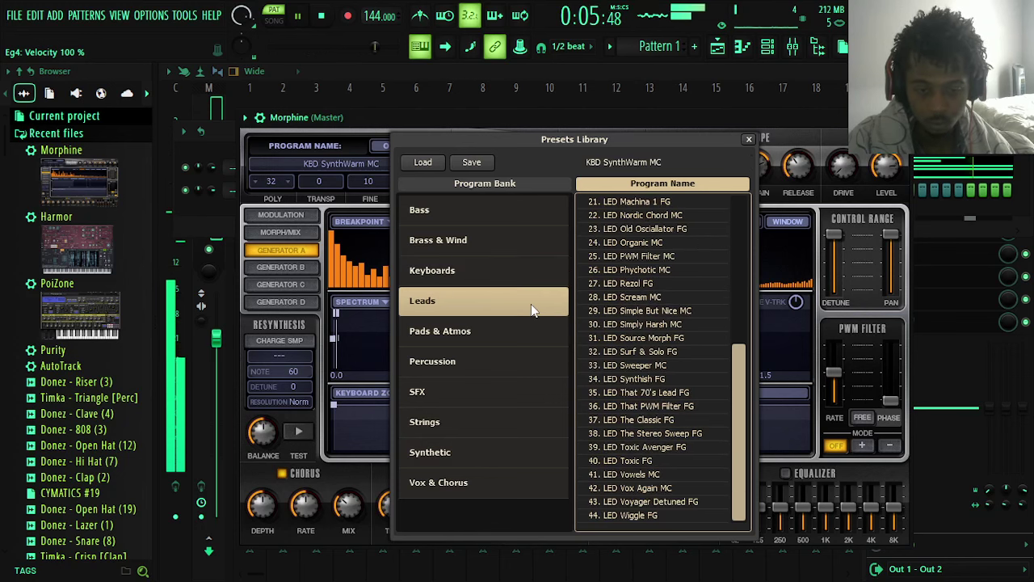
left_click(639, 229)
left_click(639, 297)
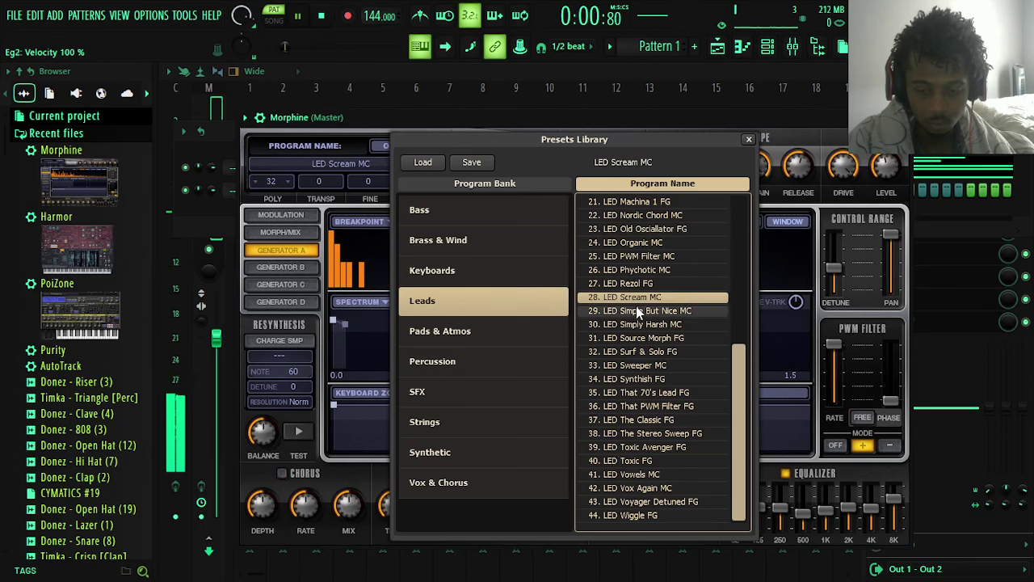
left_click(637, 339)
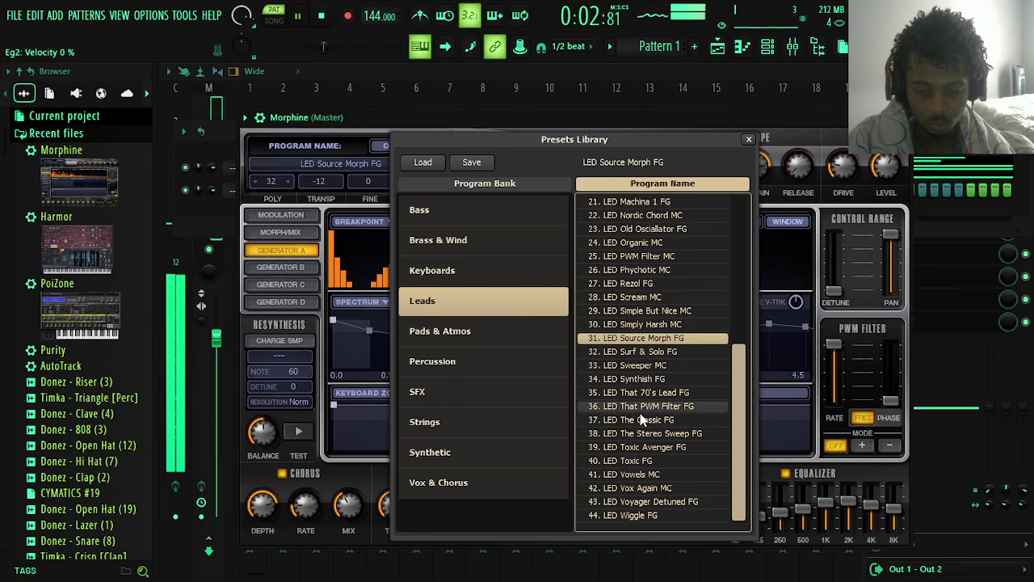
left_click(639, 420)
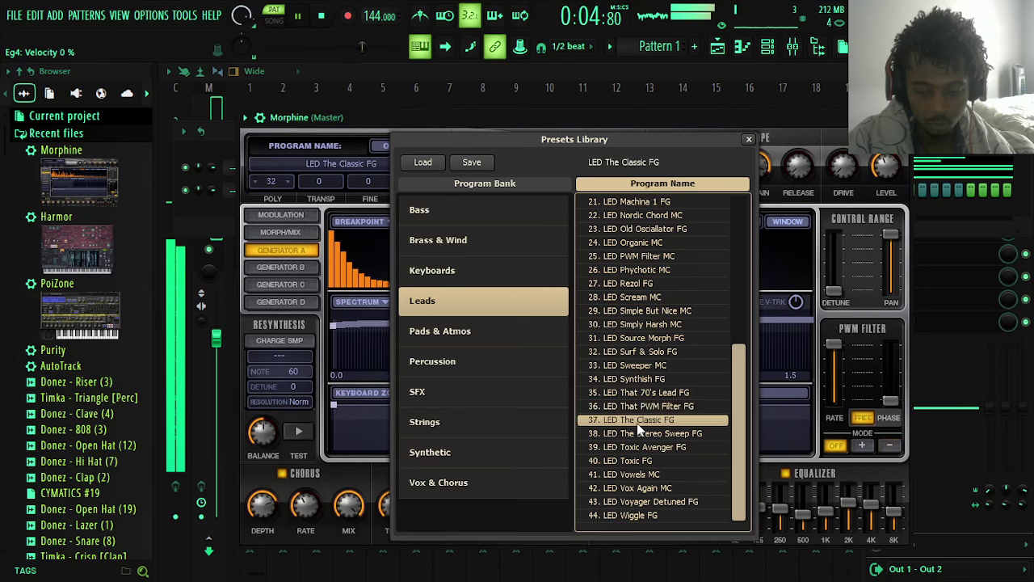
left_click(638, 433)
left_click(636, 446)
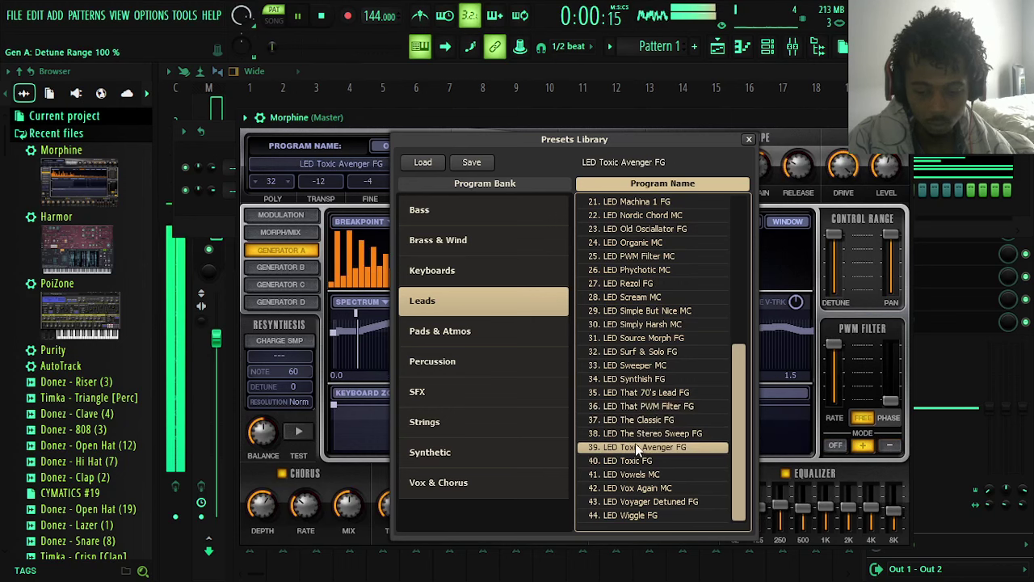
- Audition LED Toxic FG, Vowels MC and Vox Again MC, load LED Voyager Detuned FG, and close the preset library and Morphine
left_click(637, 462)
left_click(633, 475)
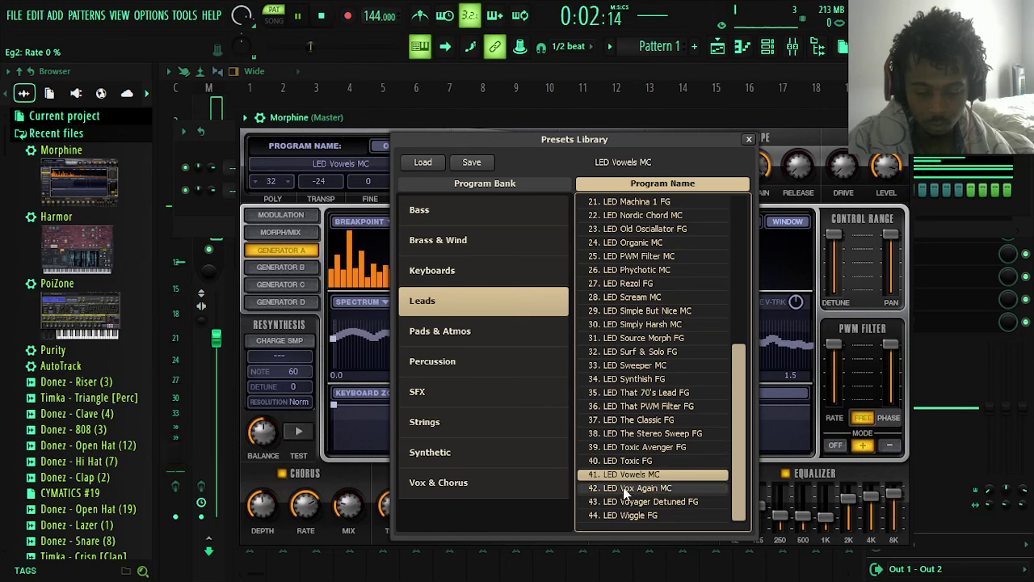
left_click(630, 488)
left_click(624, 501)
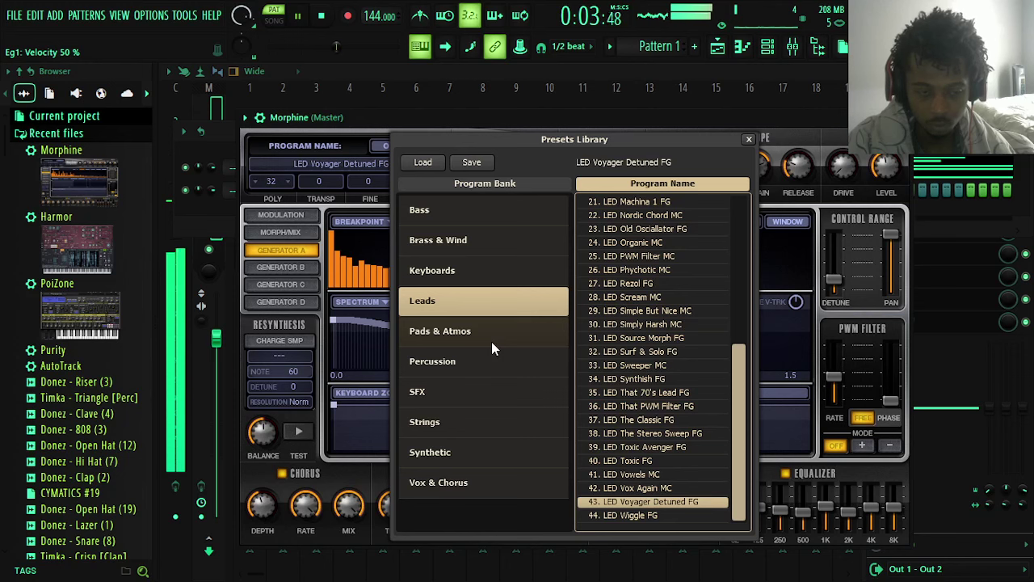
left_click(465, 337)
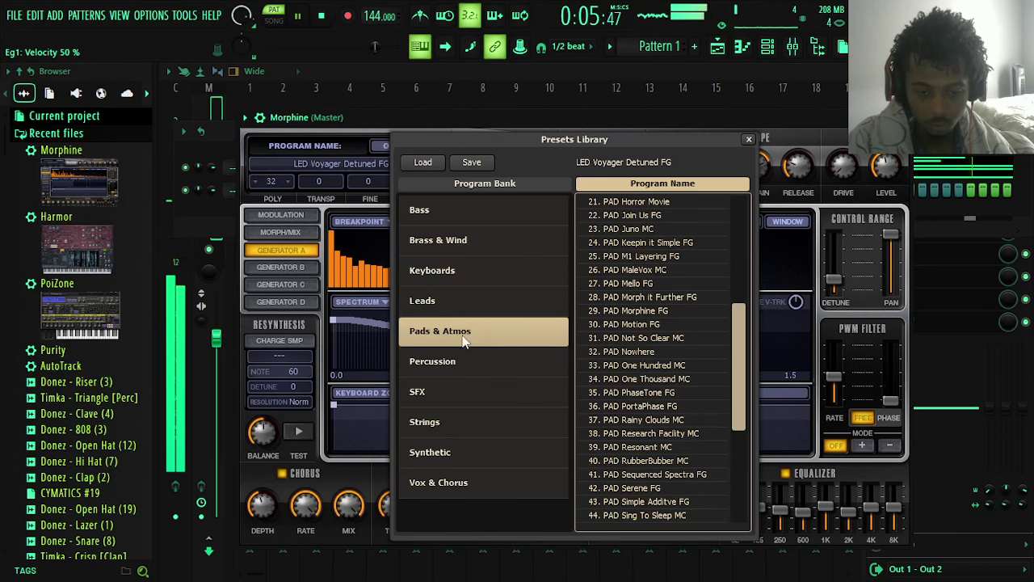
left_click(748, 139)
left_click(899, 118)
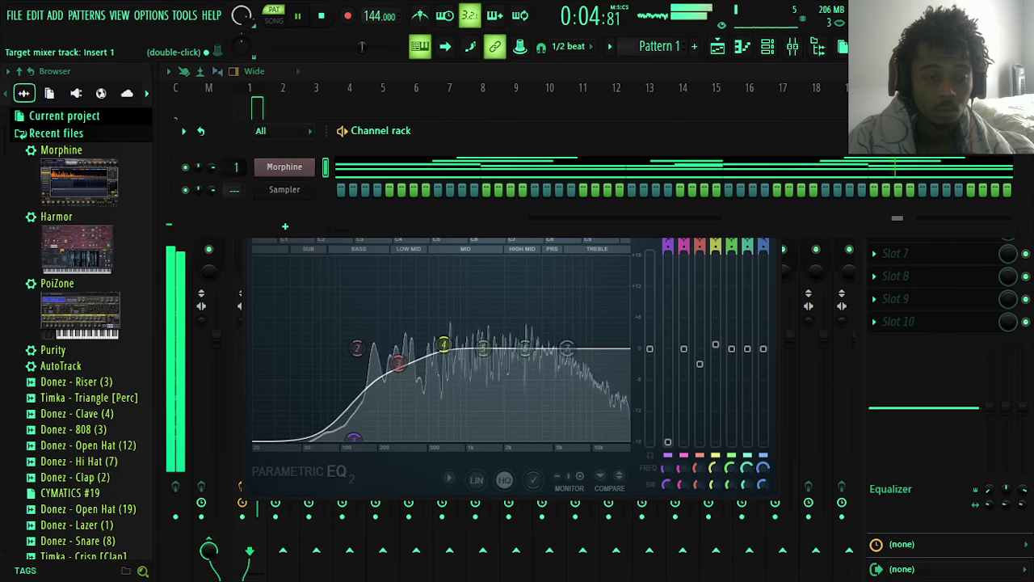
- Route Morphine to mixer track 1 and, in its Parametric EQ 2, lower the main level and band 5 and raise band 7
left_click(240, 172)
left_click(897, 118)
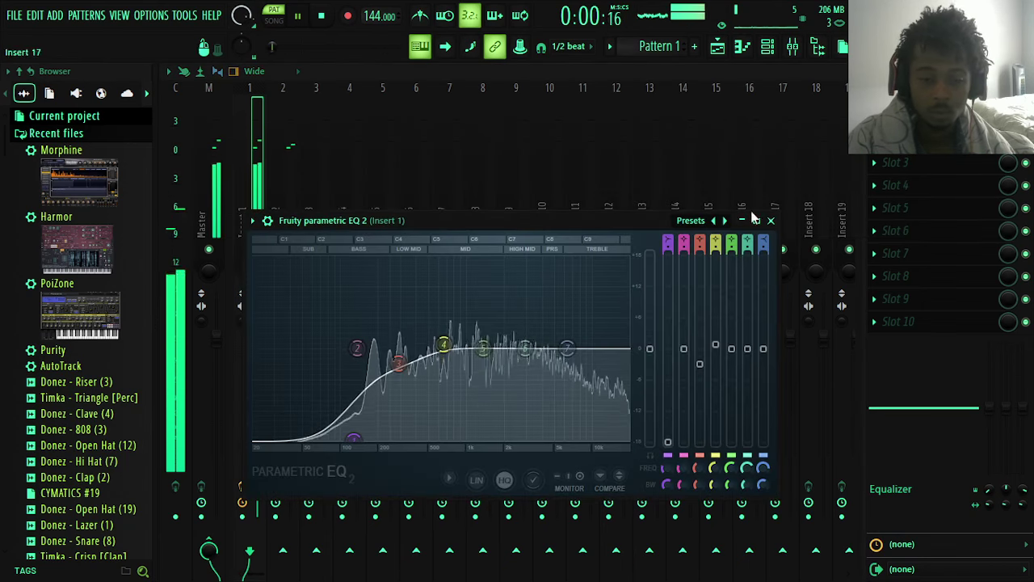
left_click_drag(651, 349, 651, 381)
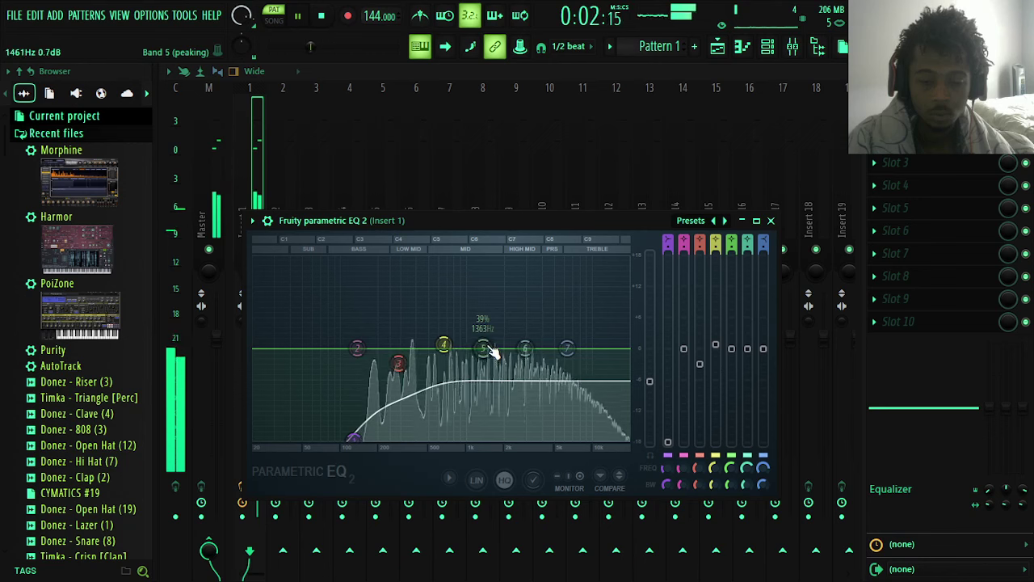
left_click_drag(486, 349, 486, 376)
left_click_drag(567, 348, 570, 316)
- Add Fruity Reeverb 2 to the second effect slot of Insert 1 with the Cathedral preset
left_click(911, 152)
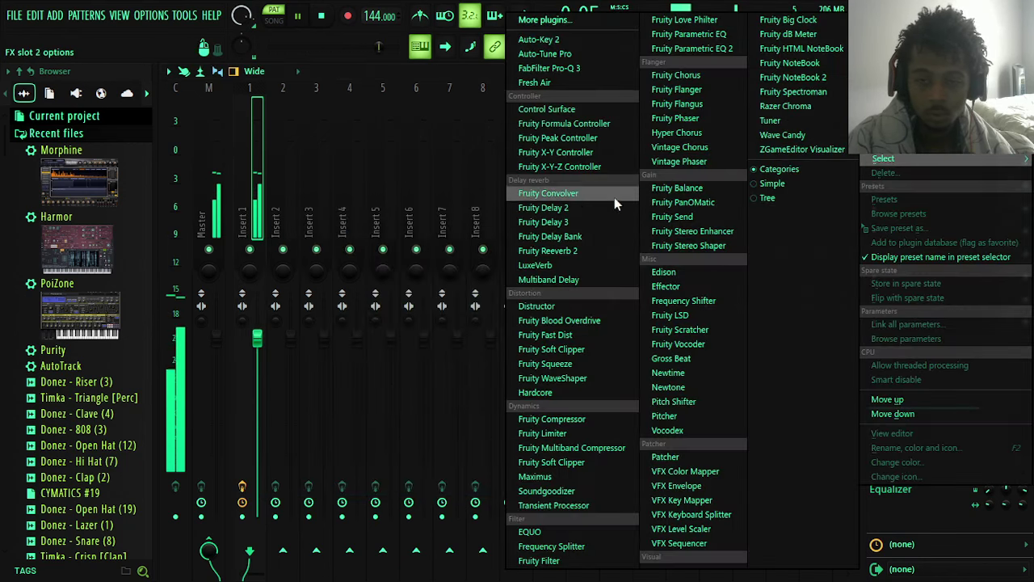
left_click(602, 254)
left_click(634, 242)
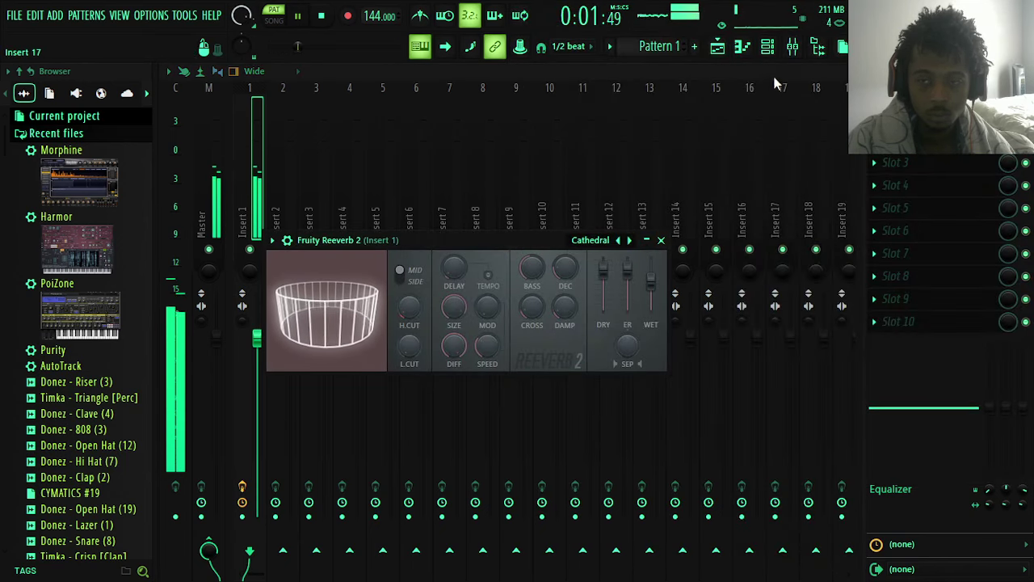
- Route the Sampler channel to mixer track 2 and insert a Purity channel above it in the channel rack
key("F6")
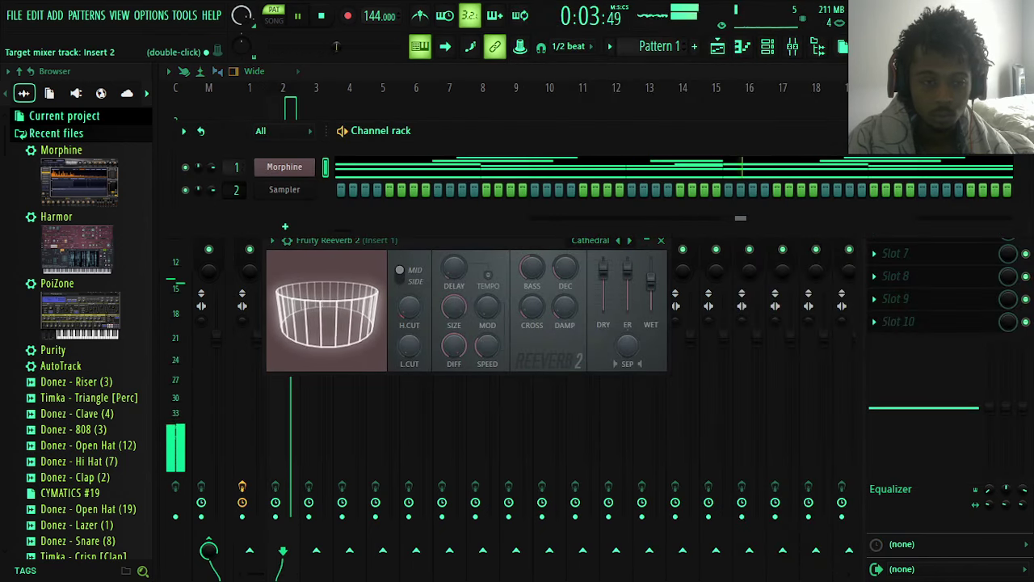
right_click(303, 190)
mouse_move(348, 306)
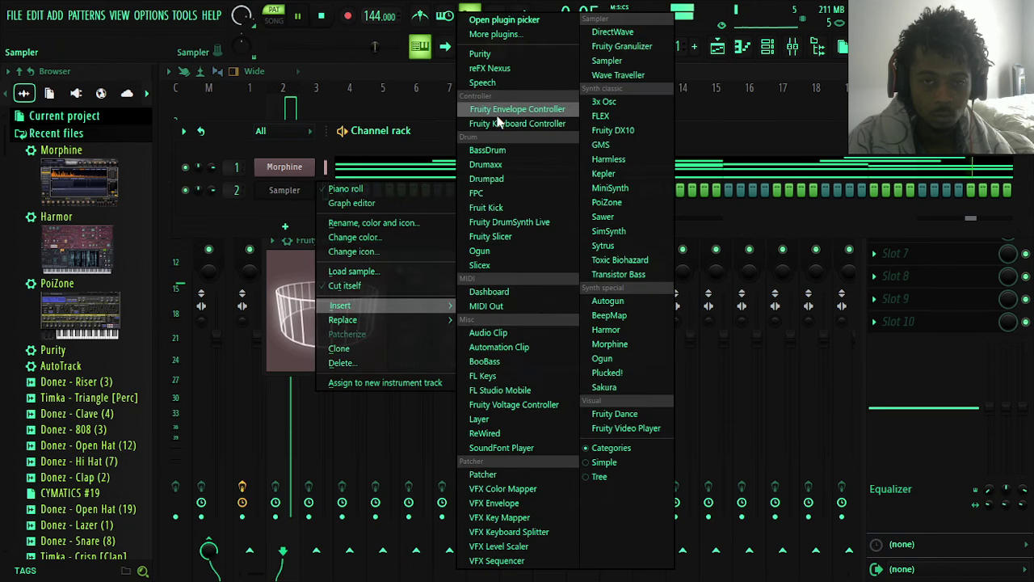
left_click(478, 59)
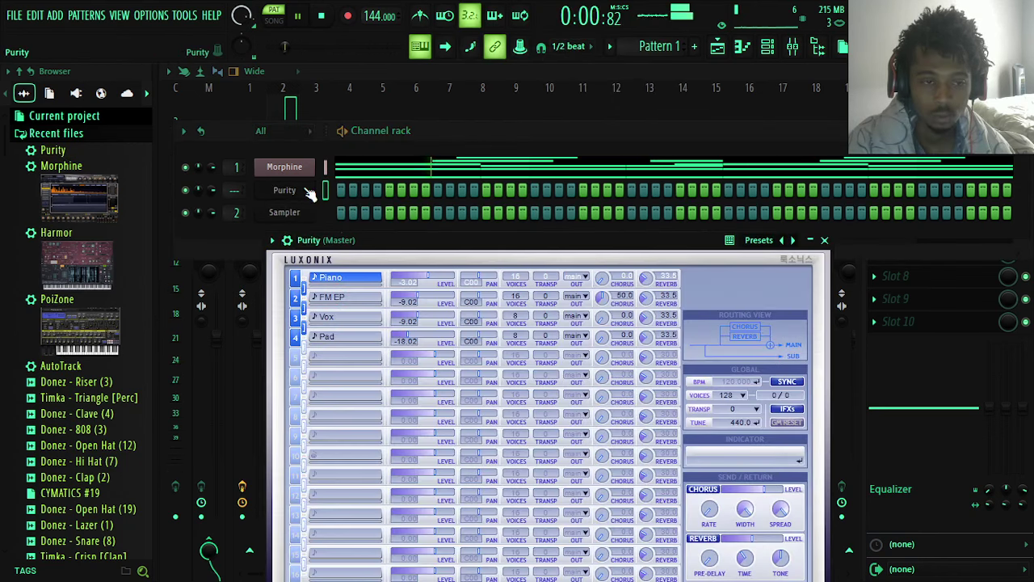
- Copy the melody notes of the Morphine channel
right_click(294, 173)
left_click(473, 180)
right_click(304, 191)
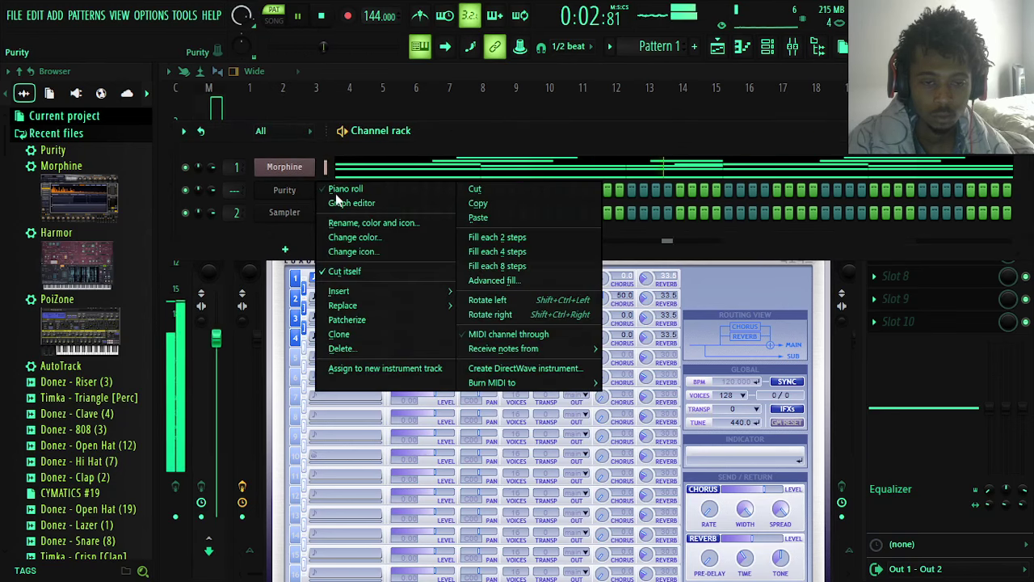
left_click(430, 223)
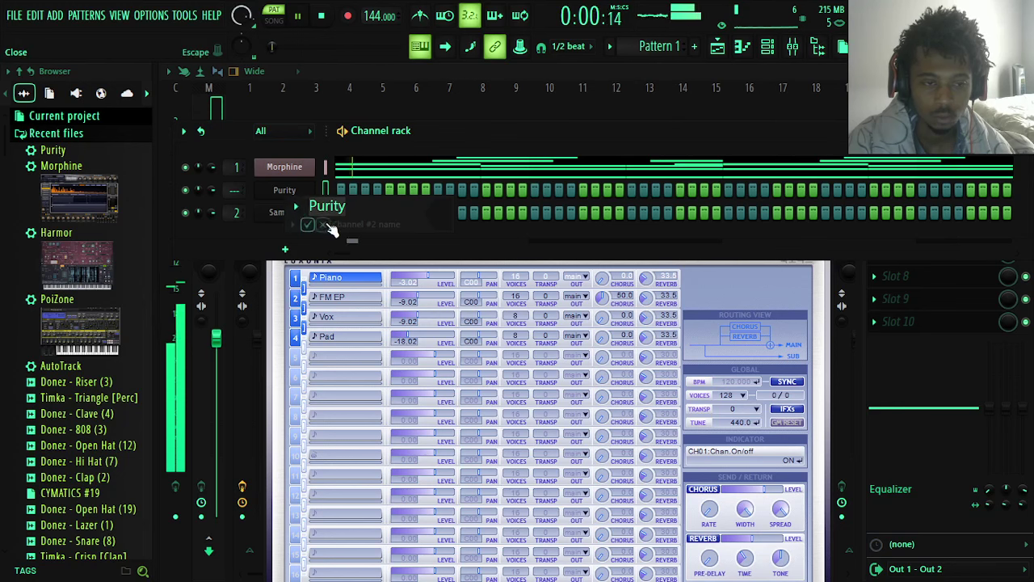
left_click(324, 225)
- Paste the copied melody into the Purity channel and route Purity to mixer track 2
right_click(304, 190)
mouse_move(367, 202)
left_click(474, 218)
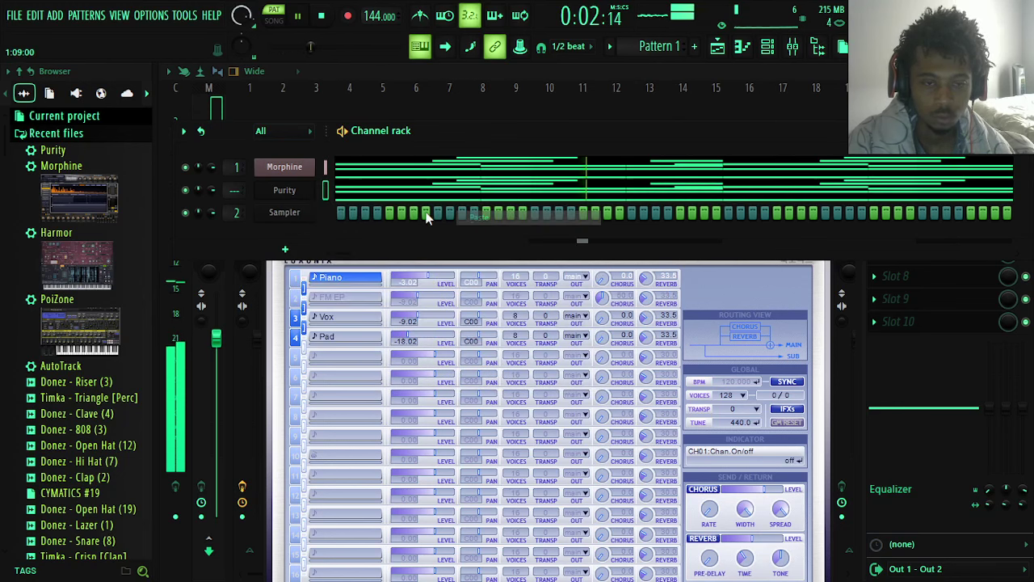
left_click_drag(236, 190, 236, 182)
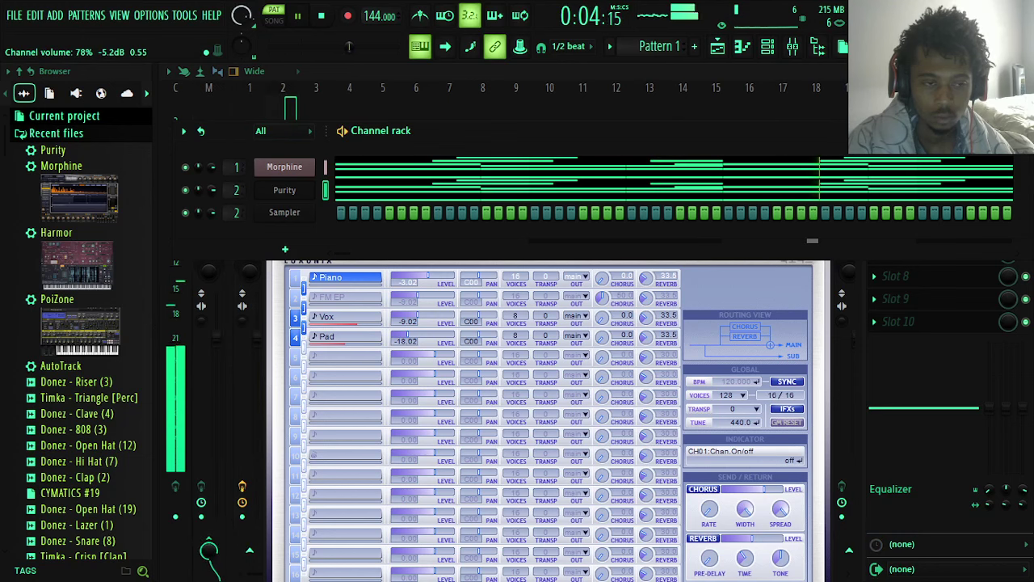
- Transpose all of Purity's melody notes up one octave in the piano roll and close it
right_click(294, 192)
left_click(342, 192)
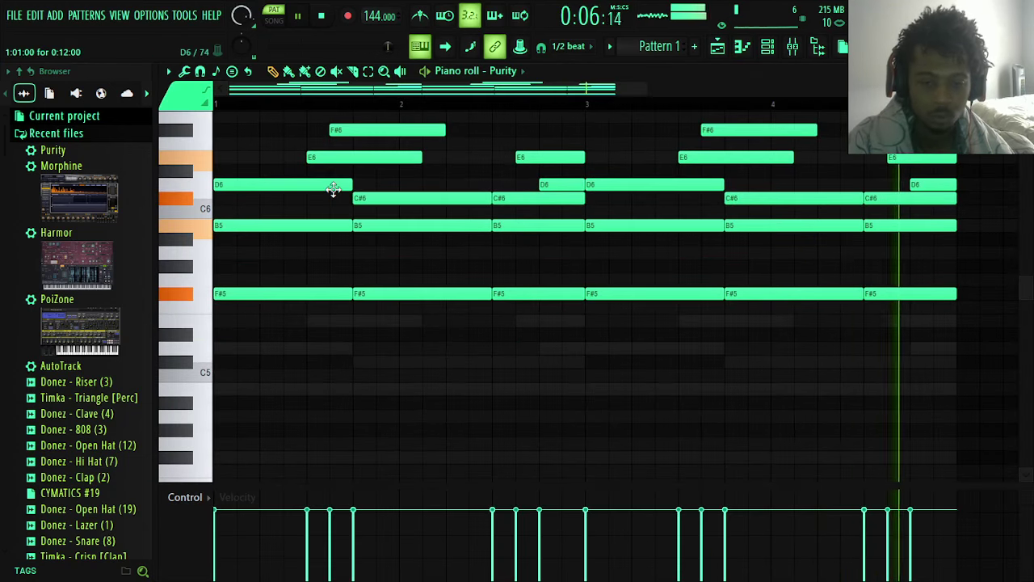
left_click(1024, 71)
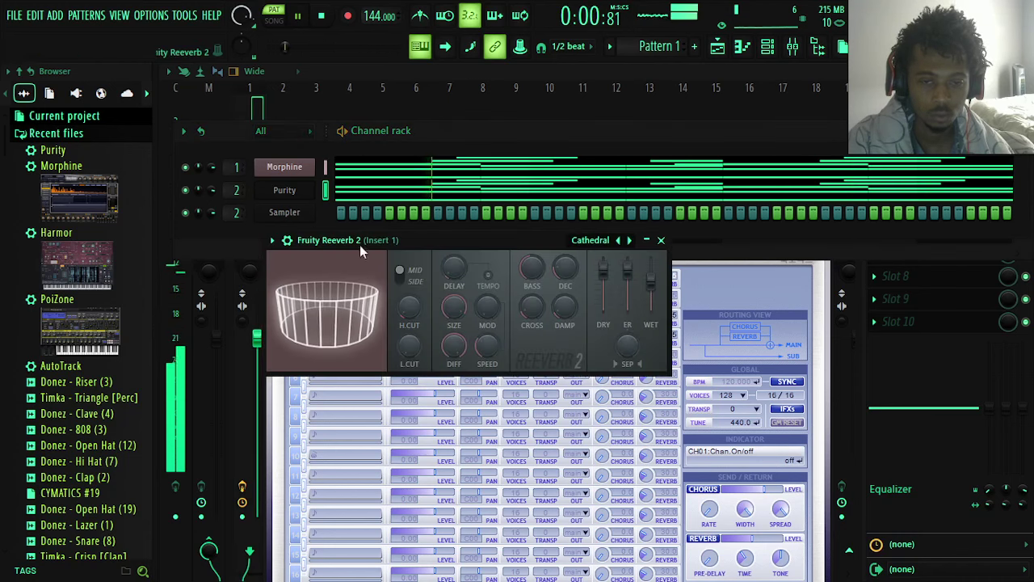
- Close the reverb window, open Purity's preset browser and audition 80's Power and Oct Saw Step from the Fast Synth category
left_click(660, 239)
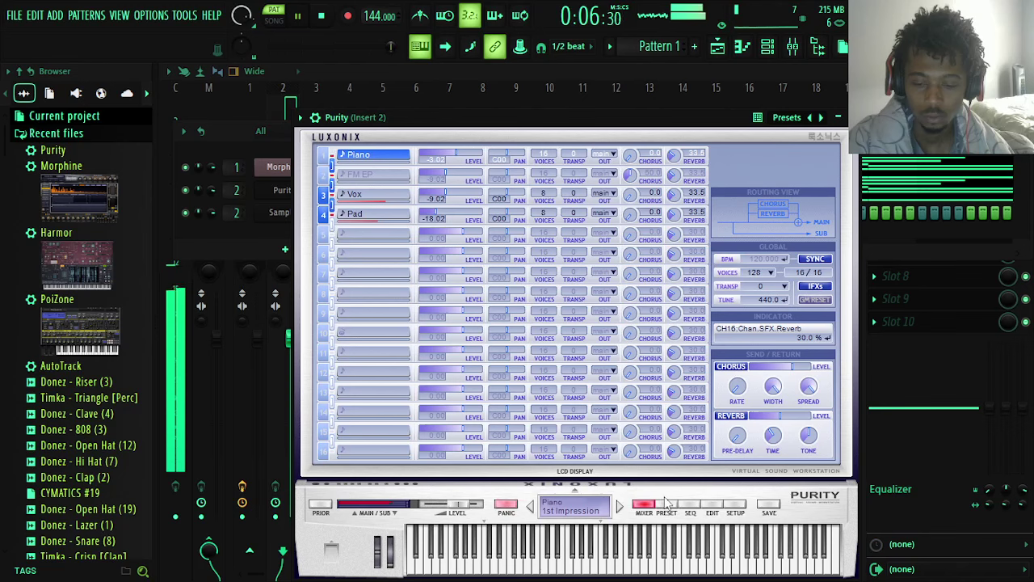
left_click(667, 505)
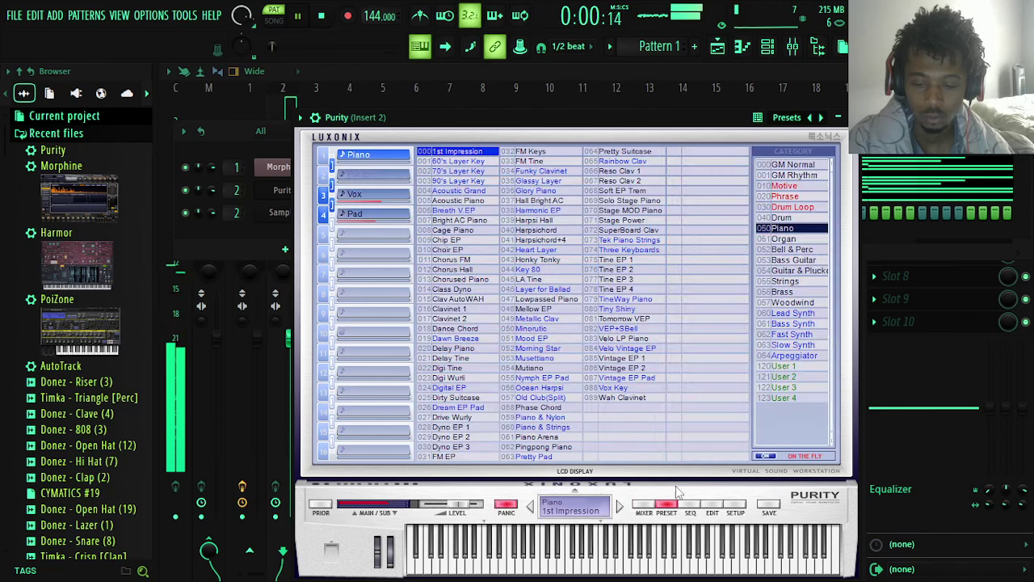
left_click(802, 333)
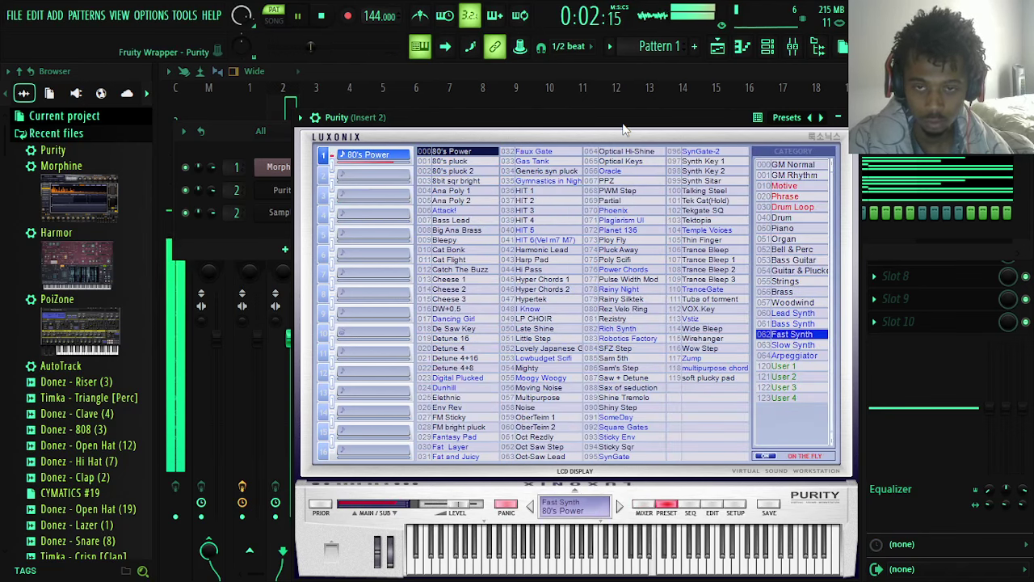
key("space")
left_click(564, 446)
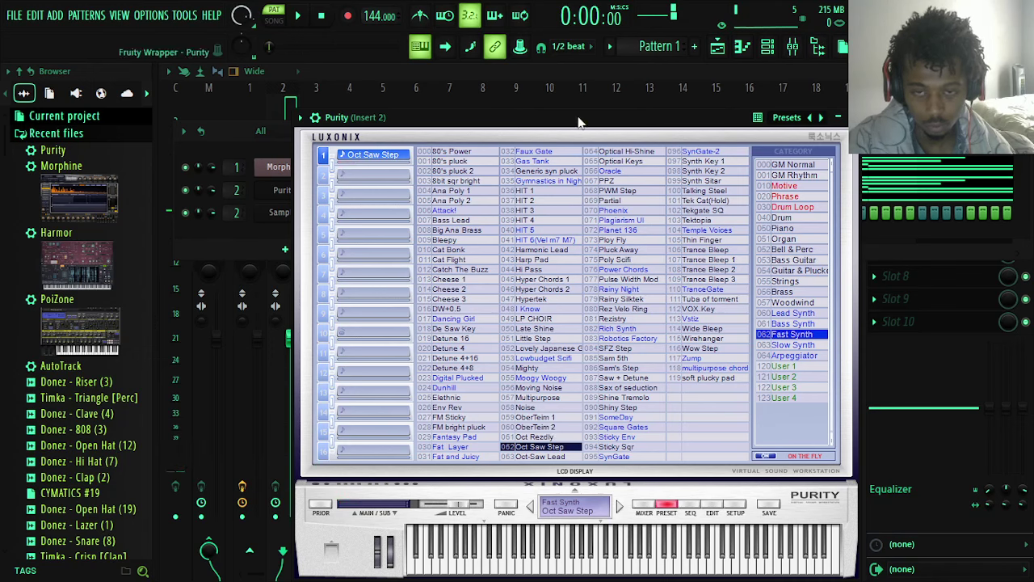
- Load the Octapad preset from Purity's Slow Synth category and close the Purity window
left_click(775, 346)
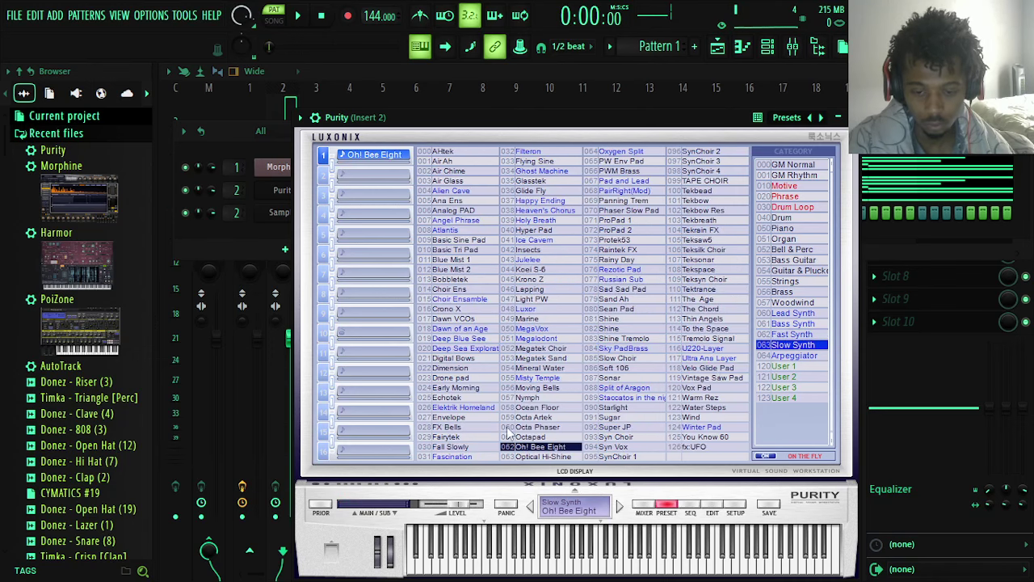
left_click(525, 437)
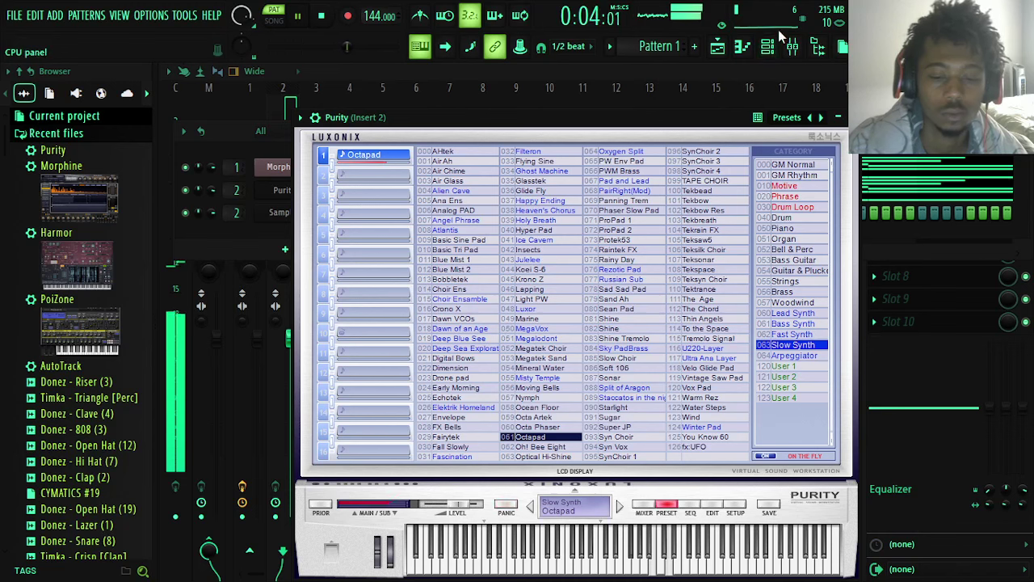
left_click(838, 117)
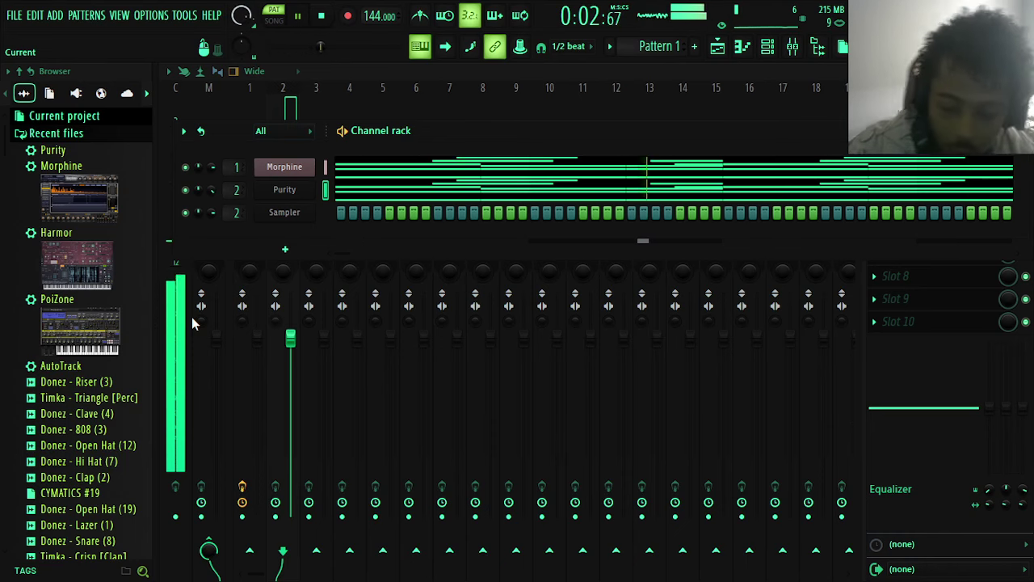
- Insert a second Purity instrument above the Sampler in the channel rack
right_click(285, 212)
mouse_move(347, 328)
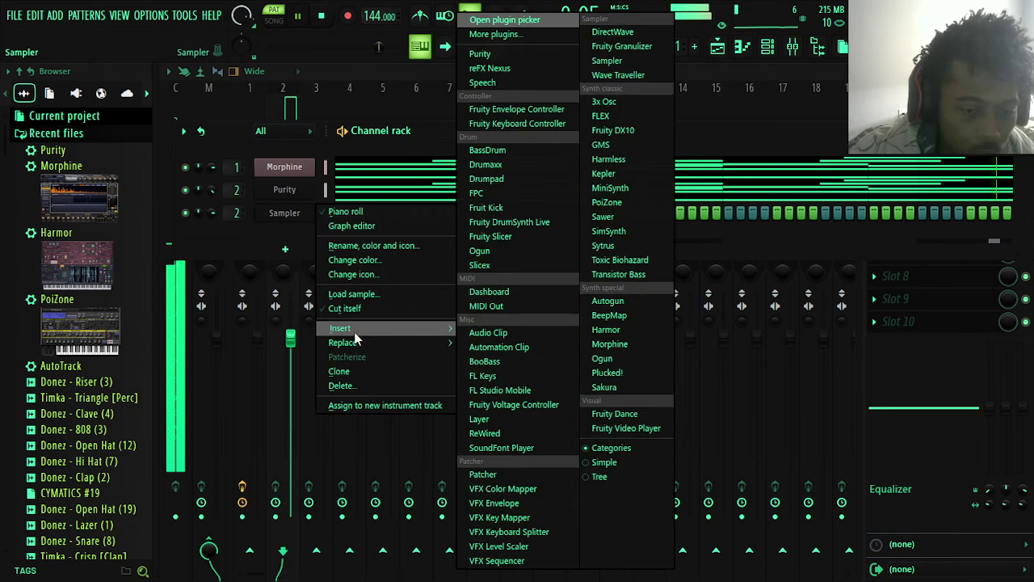
left_click(497, 56)
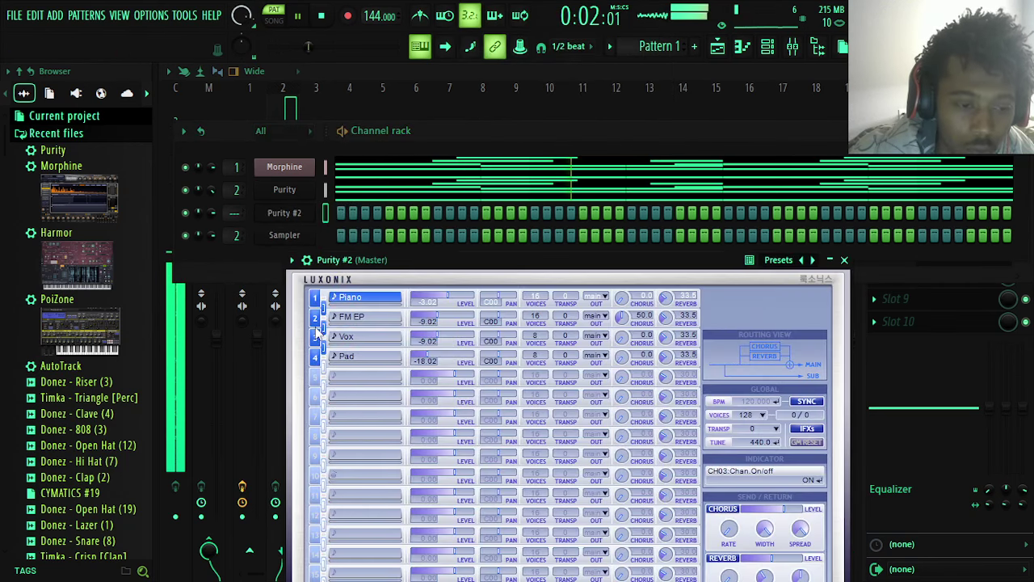
- Open Purity #2's piano roll and place a bass note at the start of bar 1, moving it down to B1
right_click(295, 218)
left_click(324, 216)
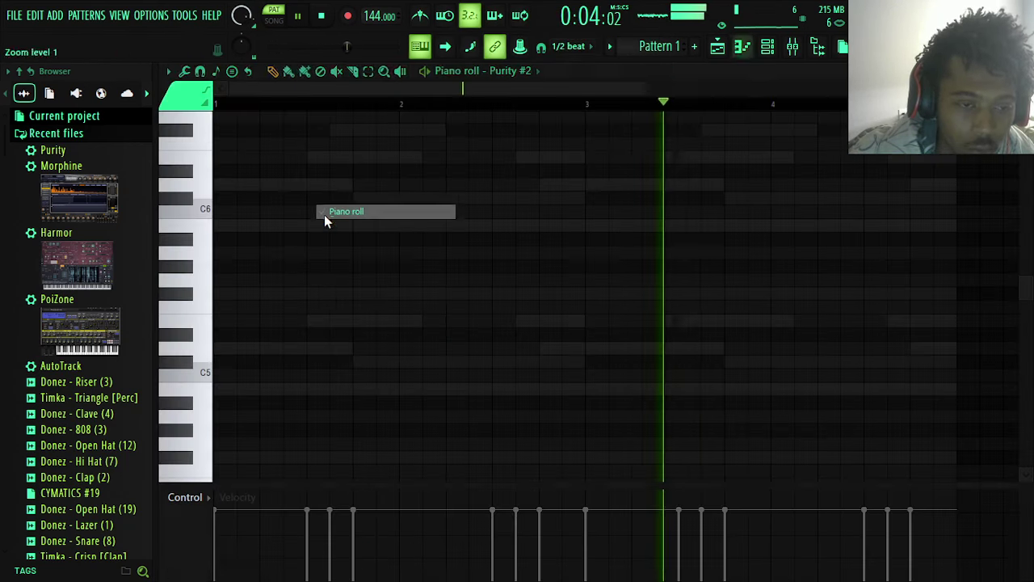
scroll(304, 321, "down", 11)
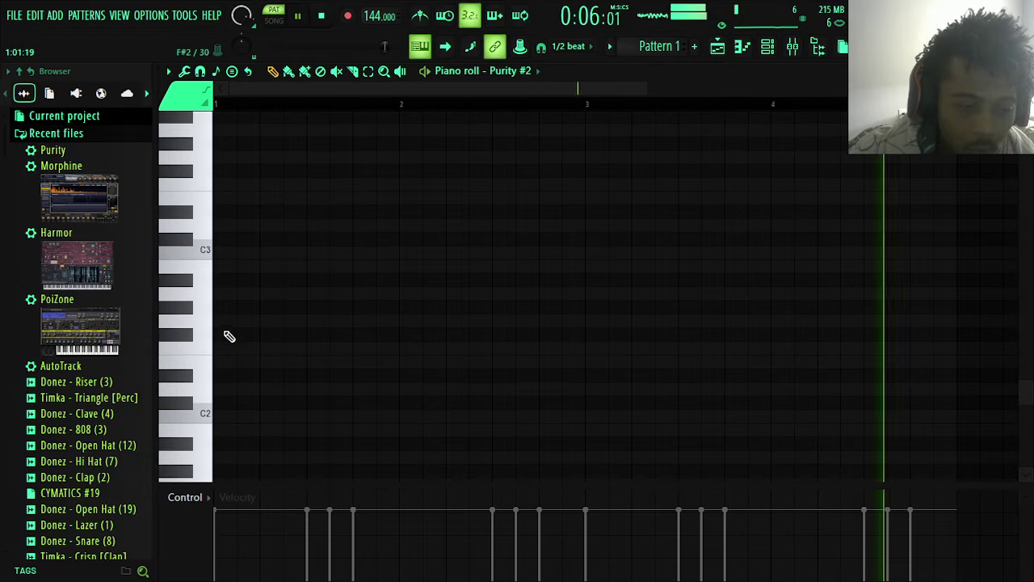
left_click(220, 416)
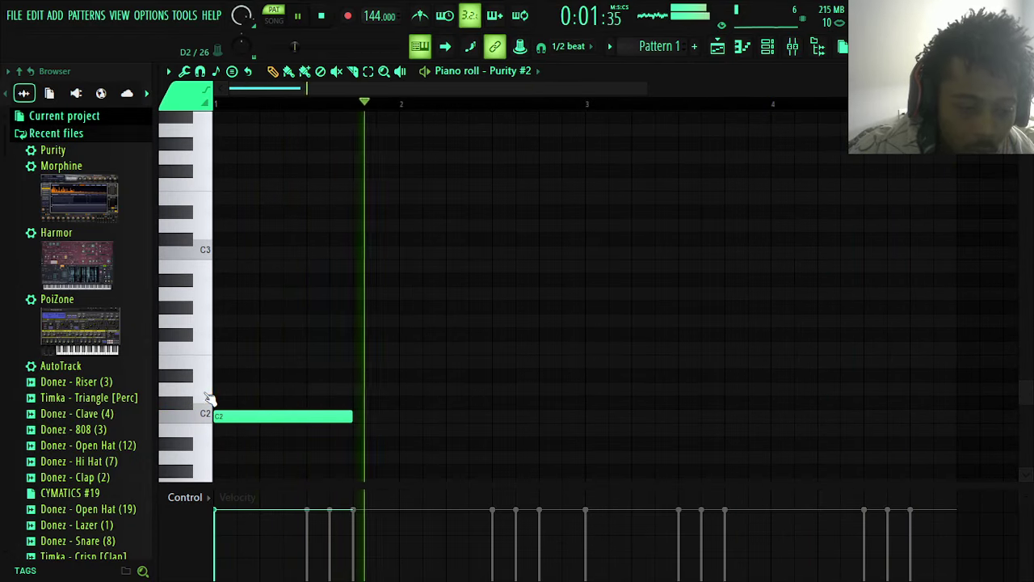
left_click(191, 405)
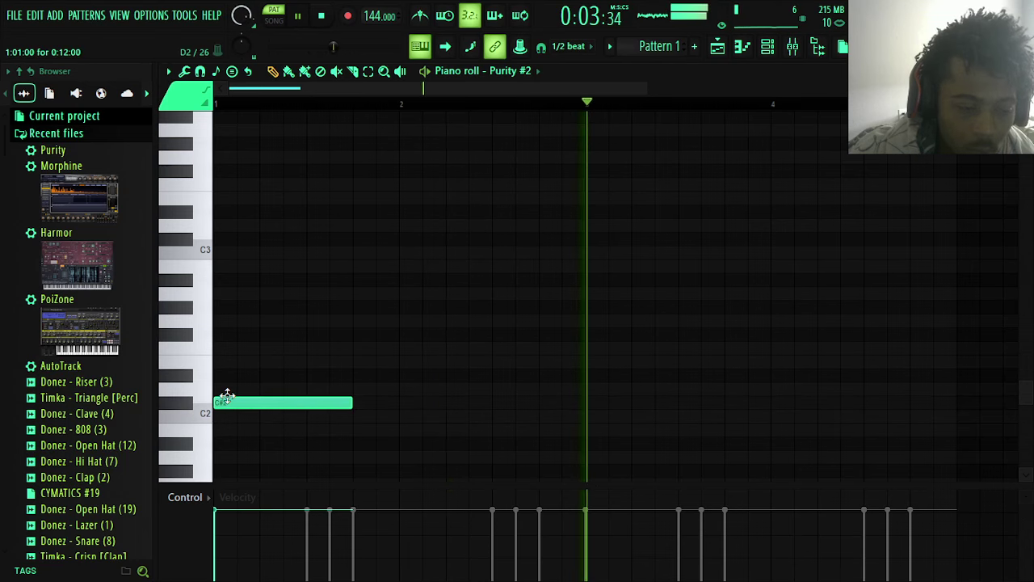
right_click(229, 417)
left_click_drag(230, 426, 216, 428)
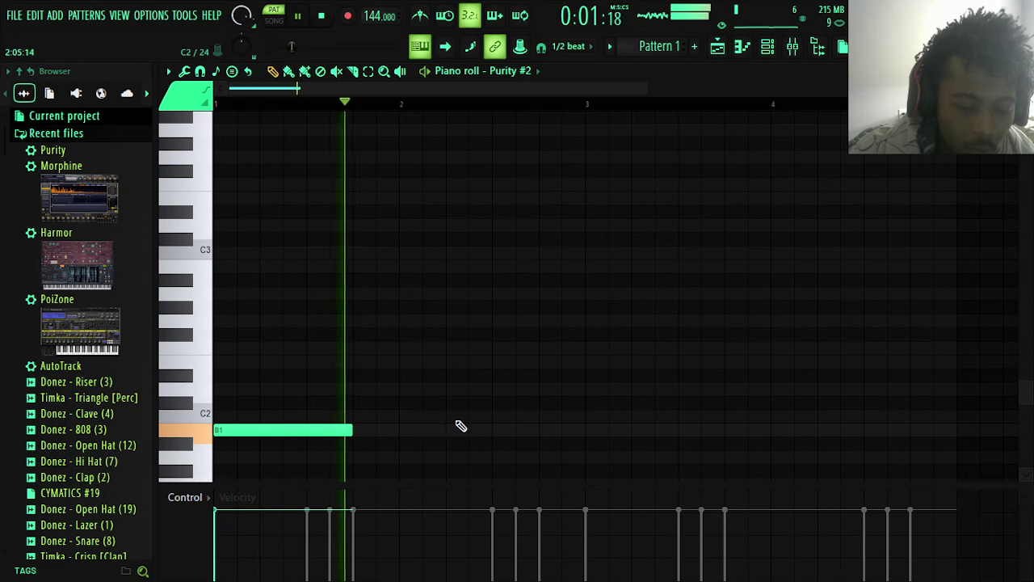
- Try a B1 note at bar 3, remove it, and re-enter the B1 note at the start of bar 1
left_click(589, 430)
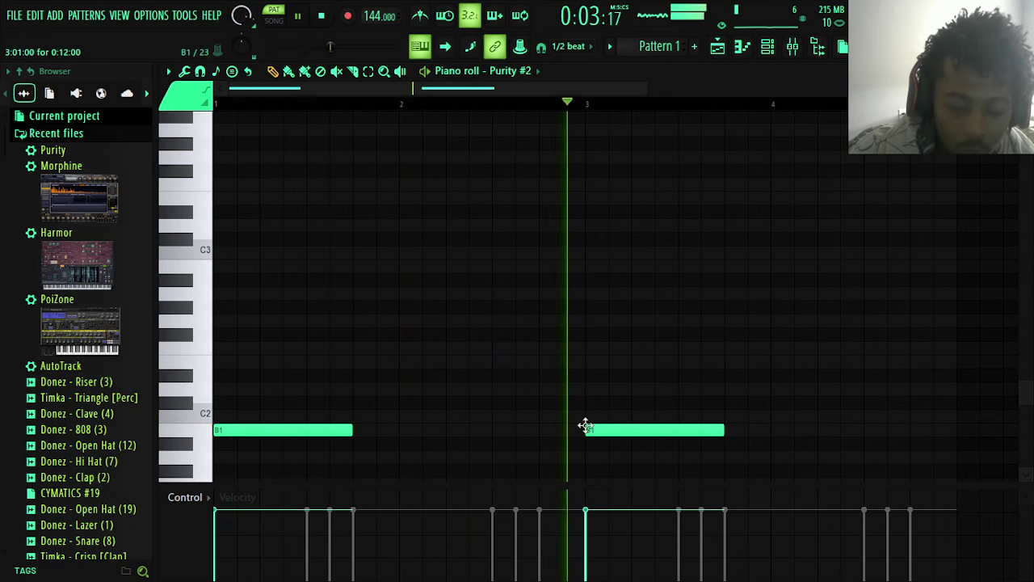
right_click(658, 430)
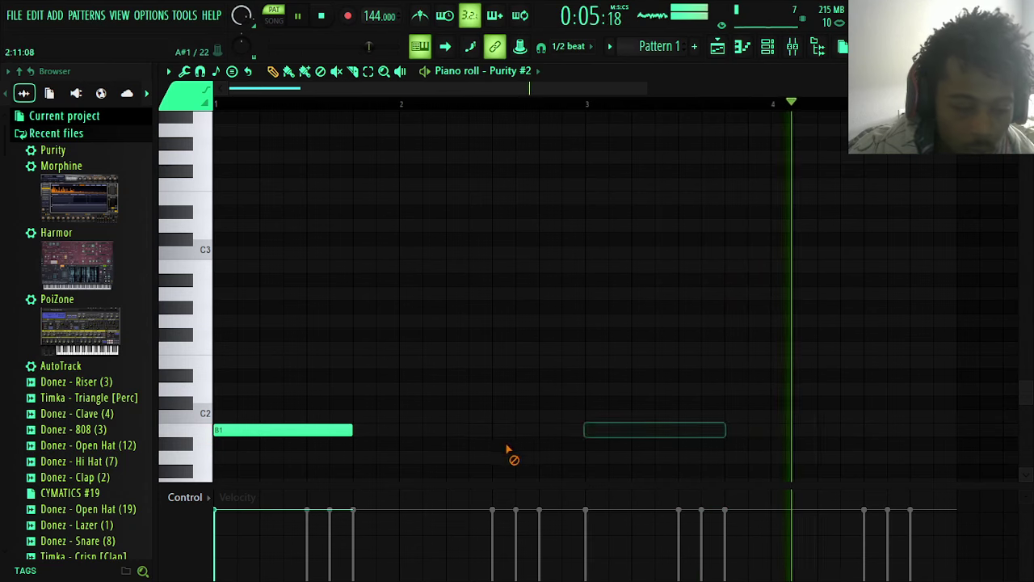
right_click(283, 430)
key("space")
left_click(218, 430)
key("space")
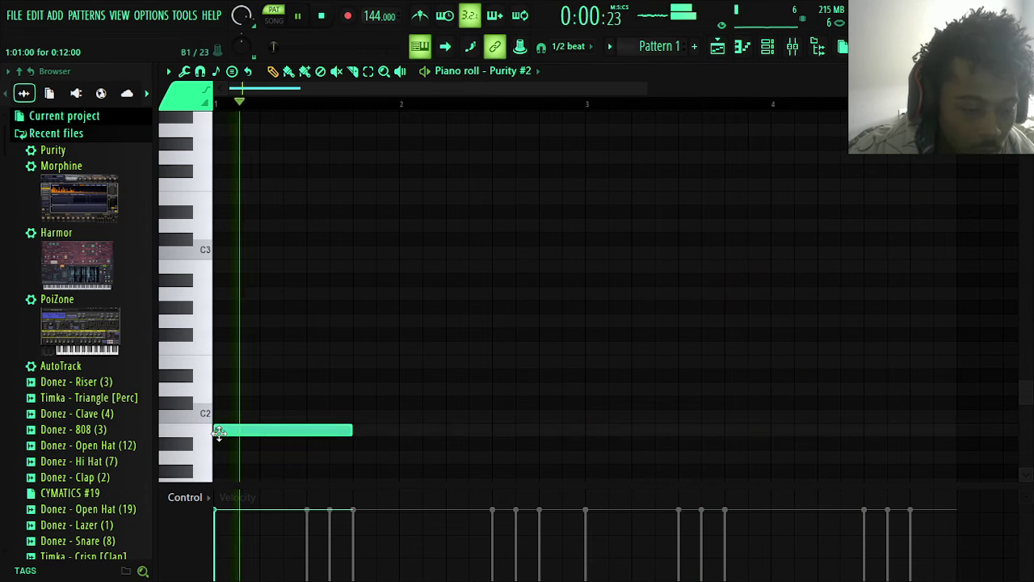
- Add B1 notes on beat 2 of bar 2, at bar 3 and on beat 2 of bar 4, and close the piano roll
left_click(450, 430)
left_click(594, 430)
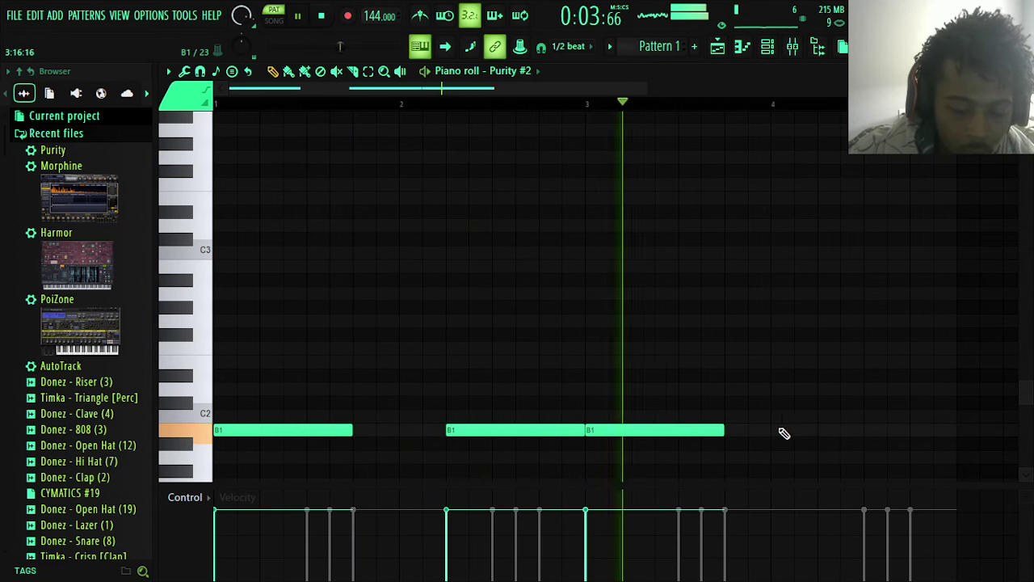
left_click(819, 433)
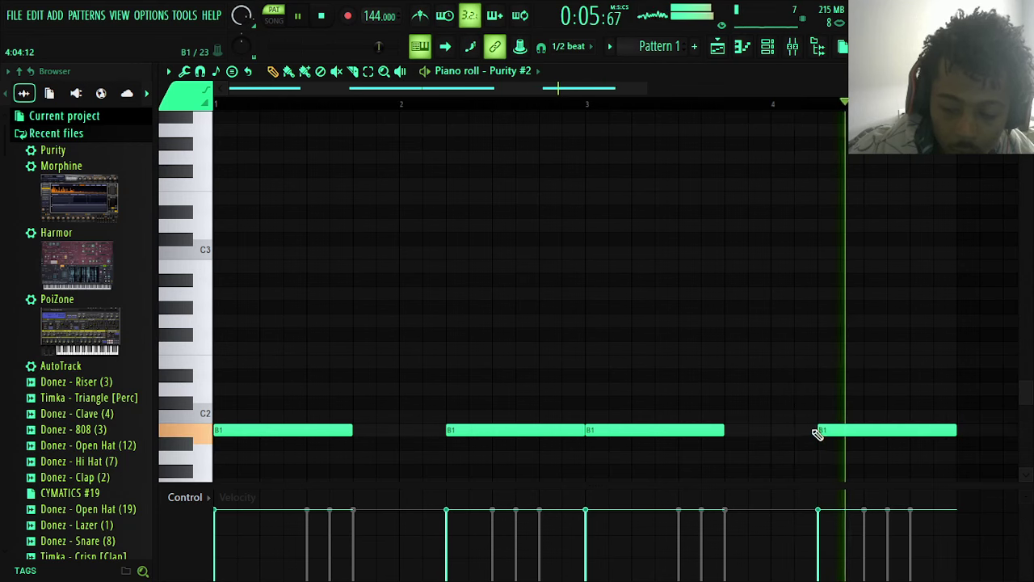
left_click(1023, 72)
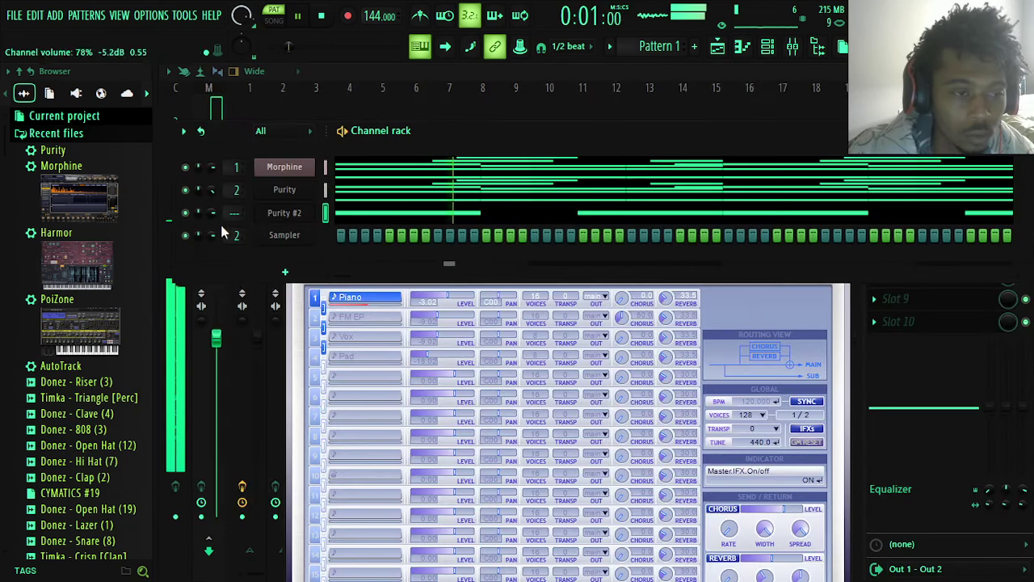
- Route Purity #2 to mixer track 2 and unassign the Sampler from its mixer track
left_click_drag(237, 212, 237, 206)
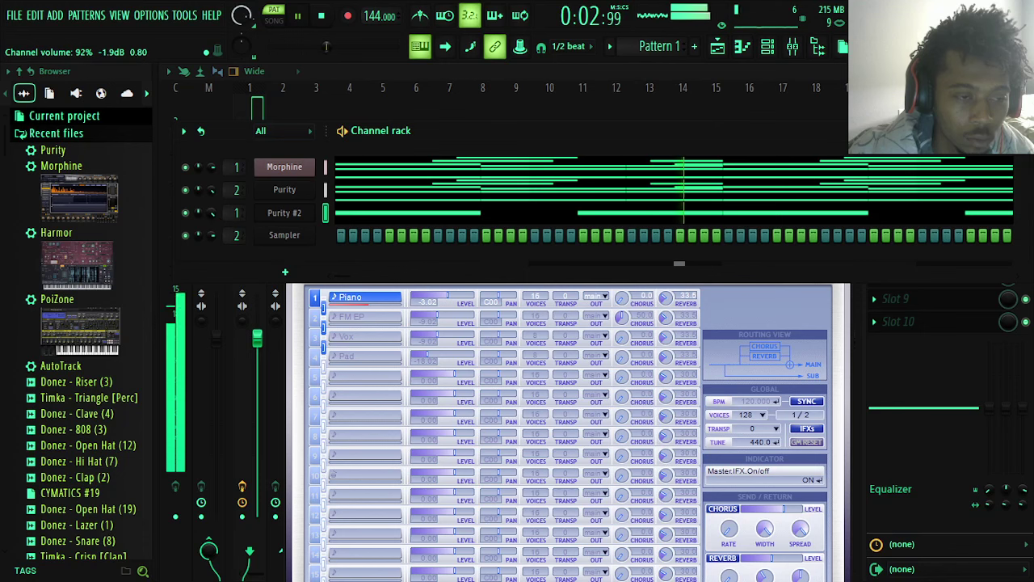
left_click_drag(236, 213, 237, 206)
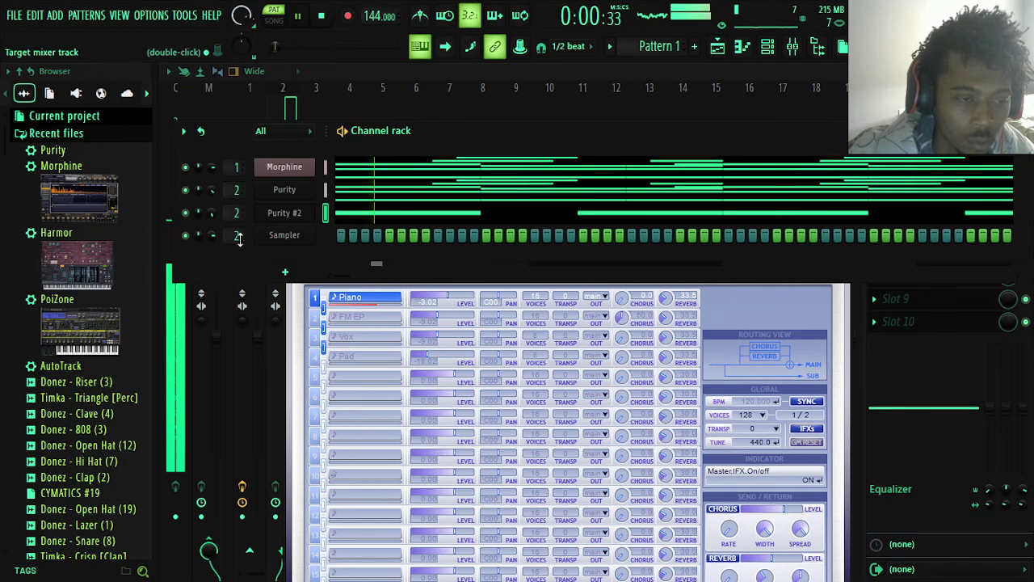
left_click_drag(239, 237, 239, 244)
- Reopen Purity #2's piano roll and delete all of its bass notes
right_click(273, 212)
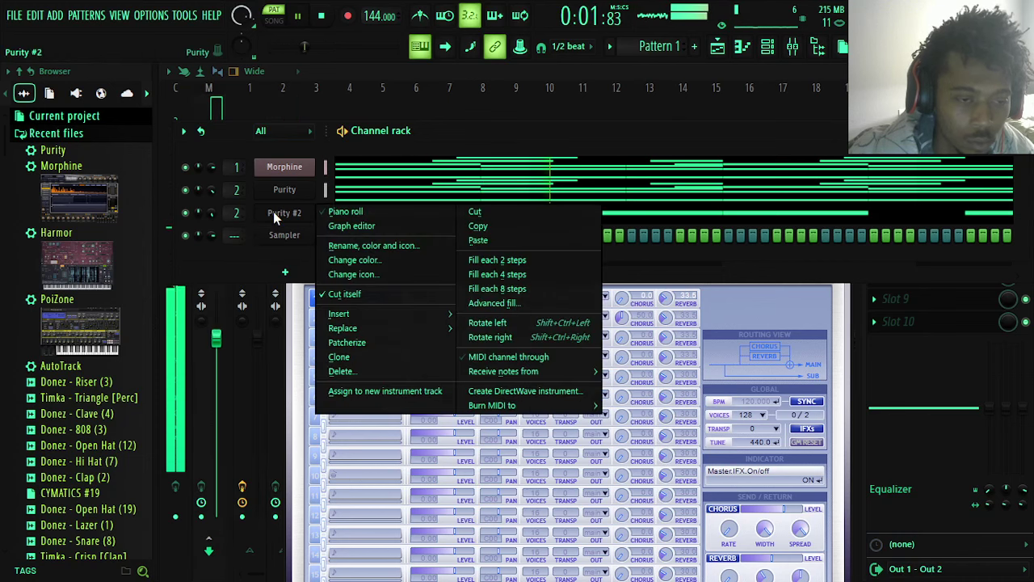
left_click(341, 211)
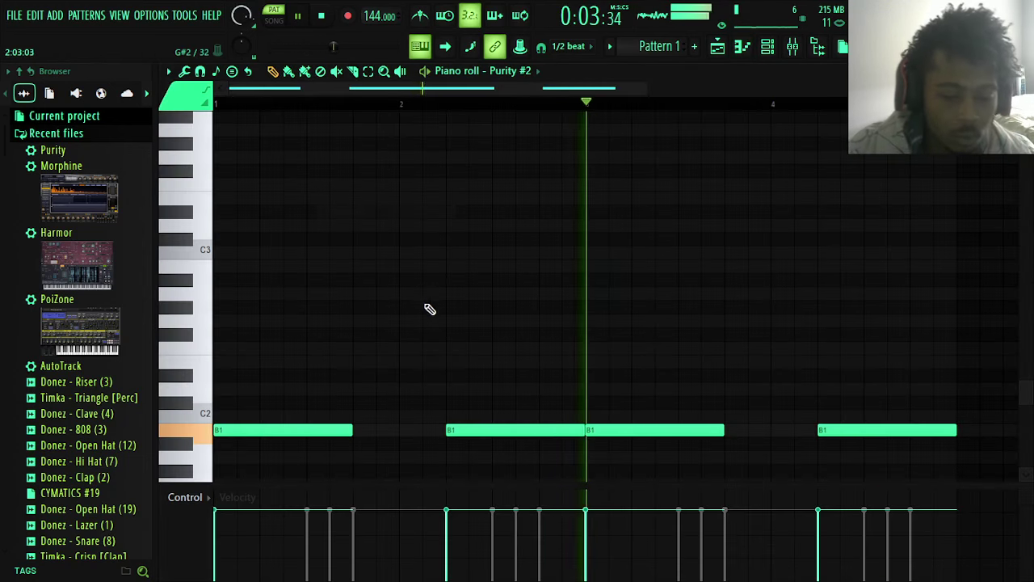
right_click(879, 426)
left_click_drag(247, 434, 247, 444)
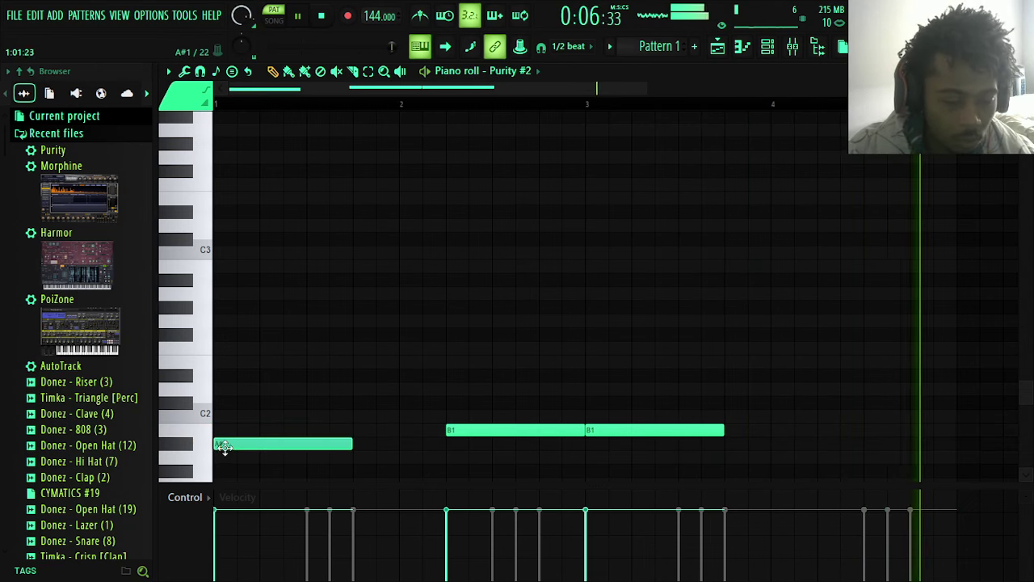
right_click(299, 446)
key("space")
right_click(607, 433)
key("space")
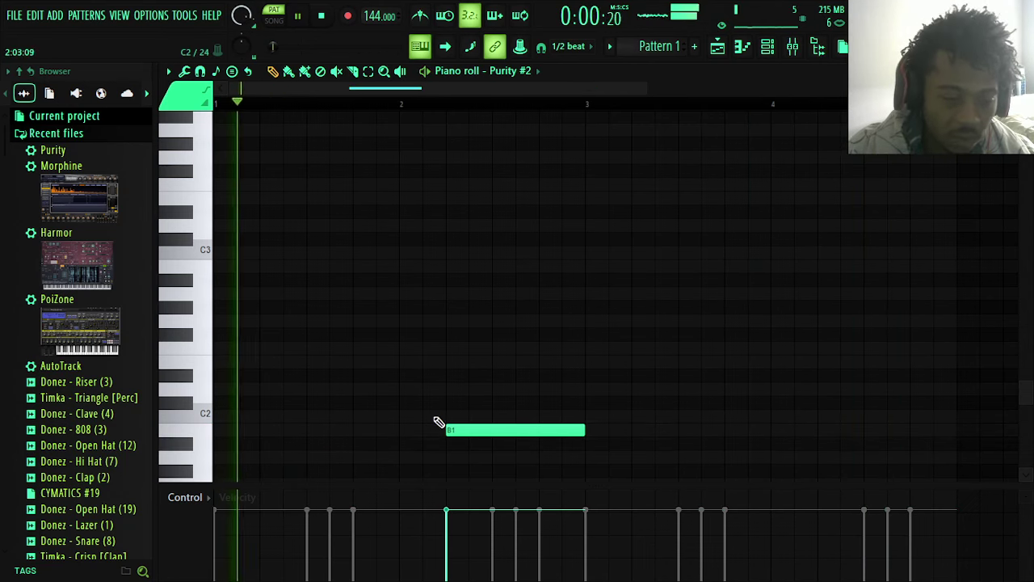
key("space")
right_click(460, 431)
key("space")
key("space")
- Try a D2 note at the start of bar 1, replace it with E2 and play the pattern
left_click(226, 391)
key("space")
key("space")
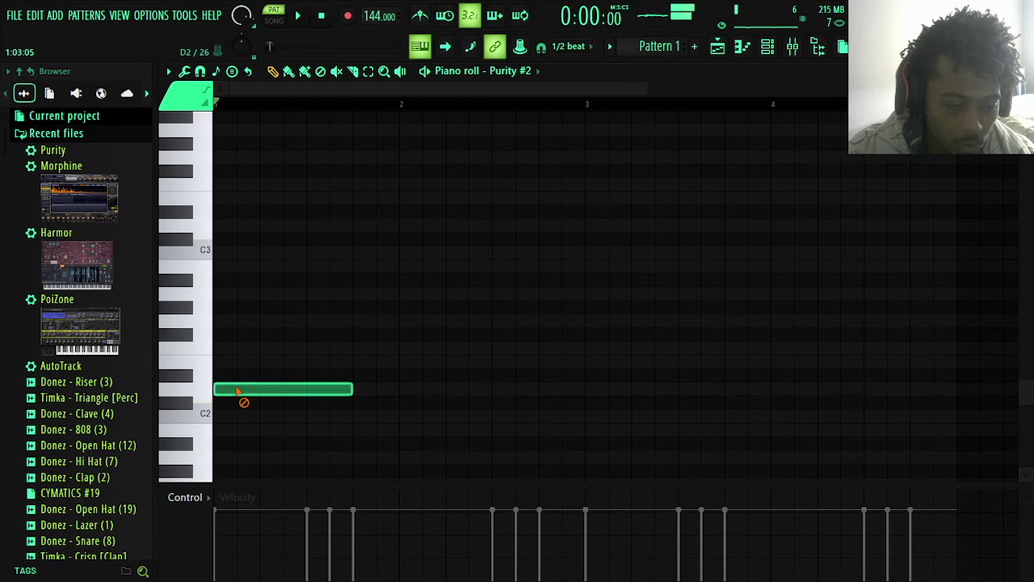
right_click(240, 392)
key("space")
left_click(233, 363)
key("space")
key("space")
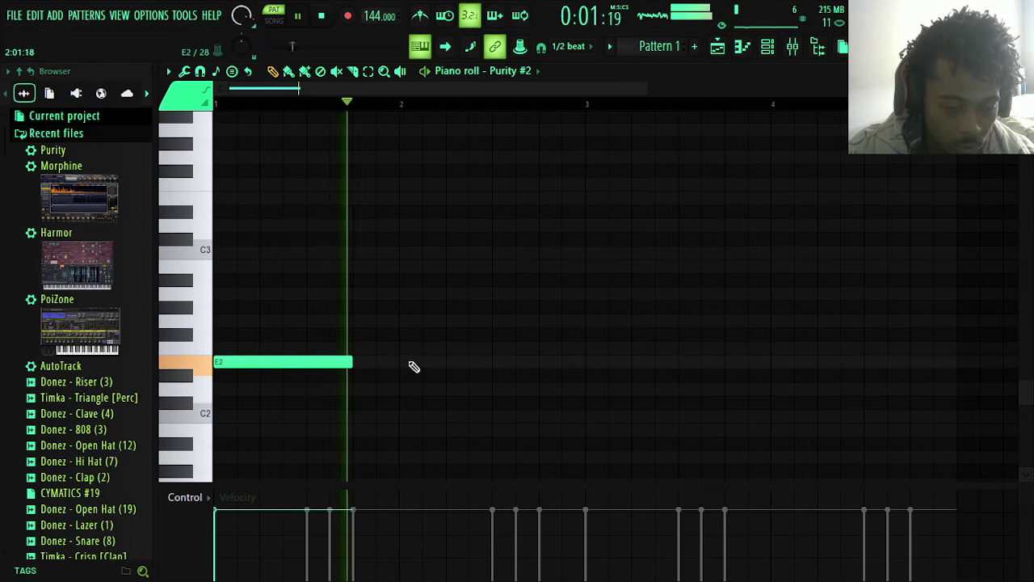
key("space")
key("space")
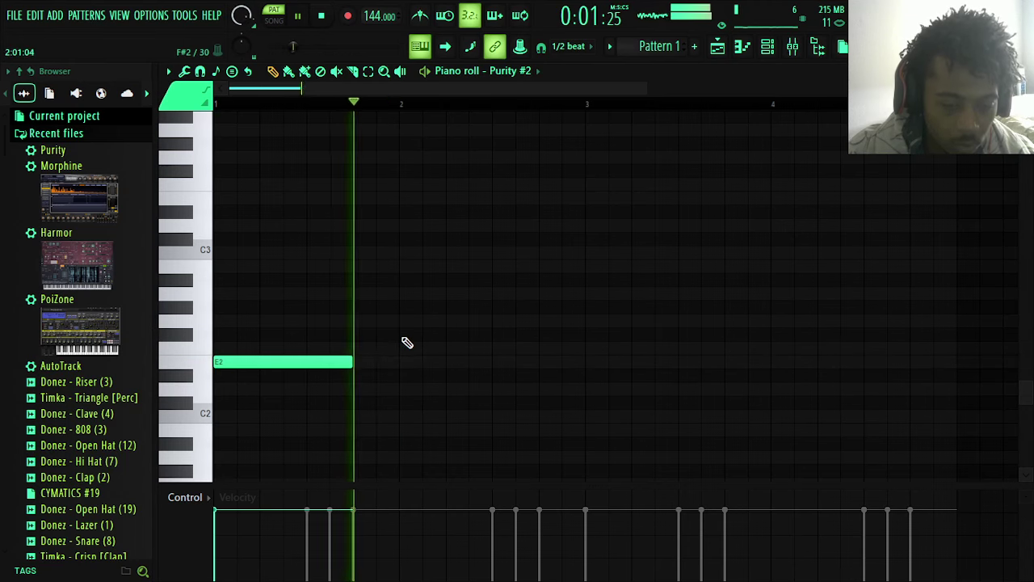
- Audition F2 and G2 on beat 2 of bar 2 and replace them with an F#2 note
left_click(455, 349)
right_click(455, 349)
key("space")
key("space")
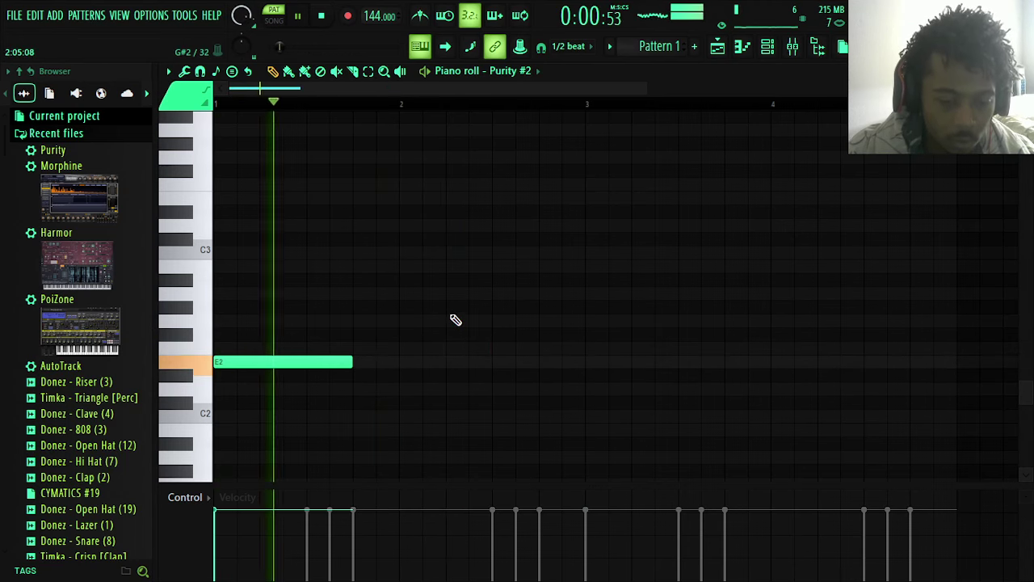
left_click(446, 318)
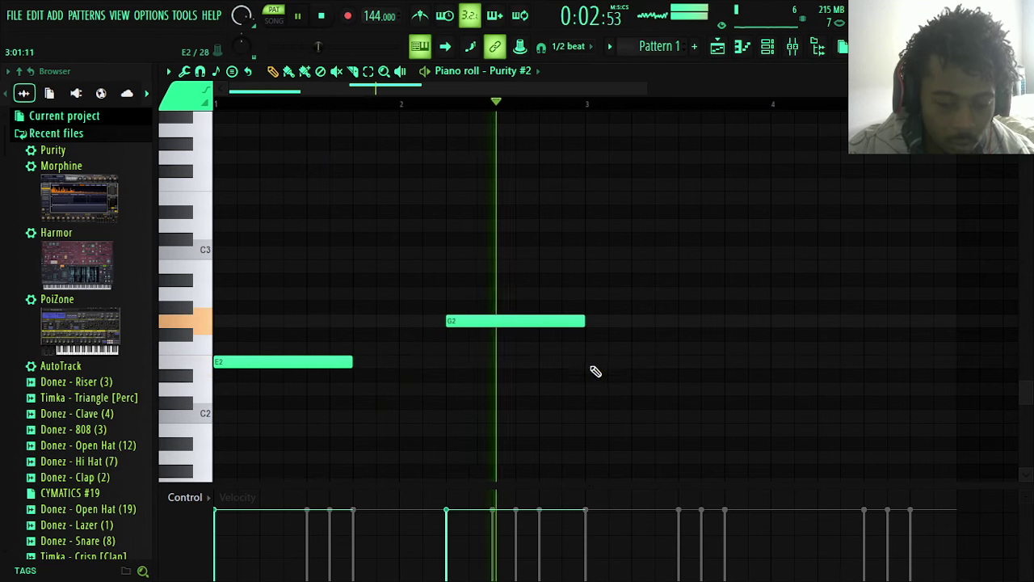
key("space")
key("space")
right_click(449, 323)
left_click(447, 335)
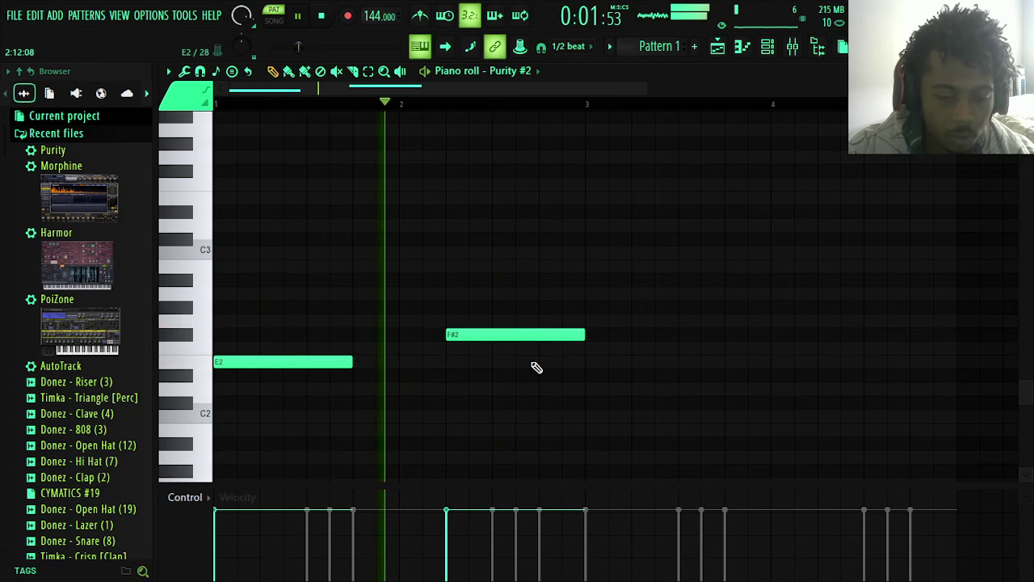
- Try C#2 at bar 3, replace it with B1, add another B1 on beat 2 of bar 4 and close the piano roll
left_click(588, 402)
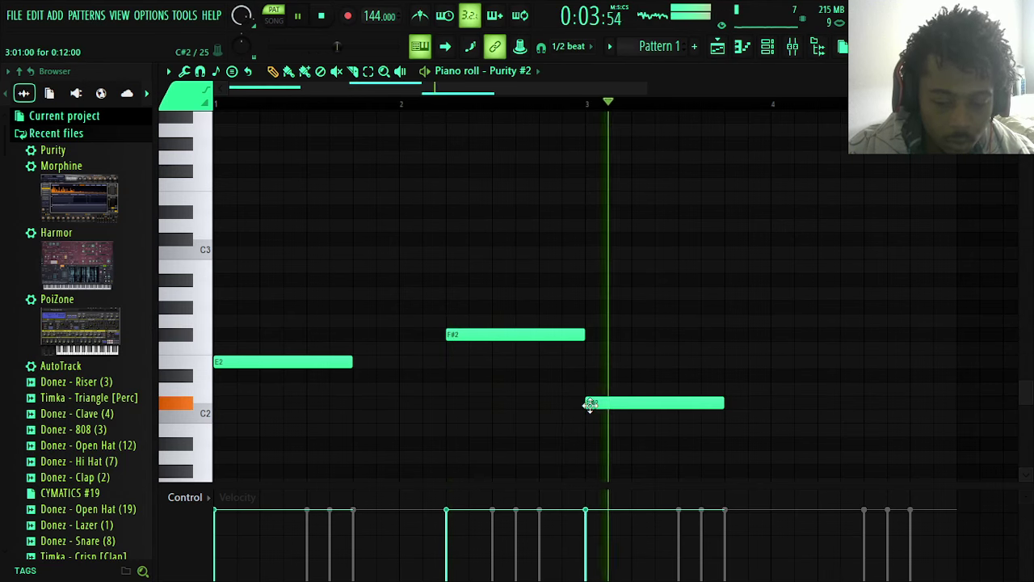
key("space")
key("space")
right_click(597, 404)
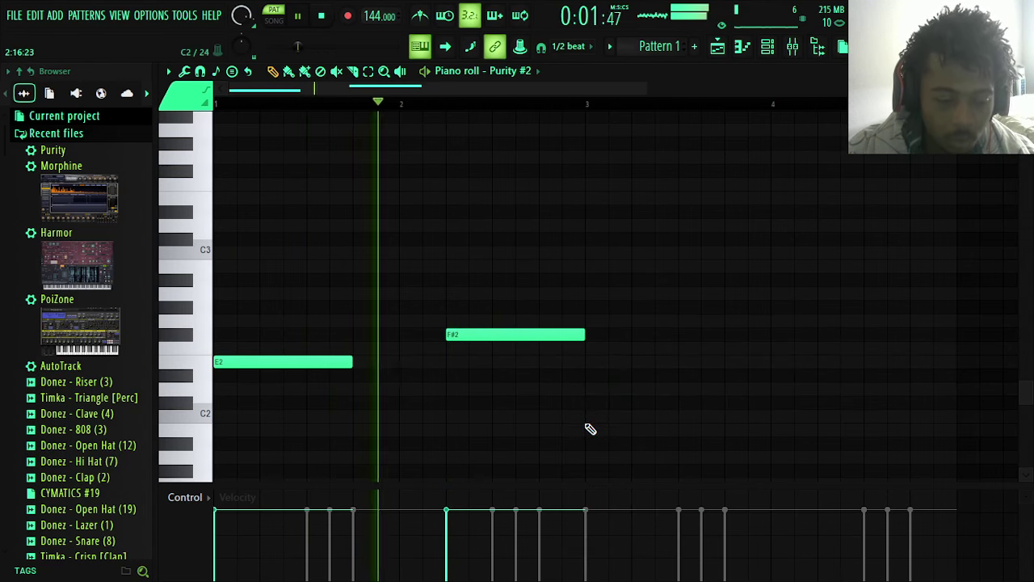
left_click(588, 429)
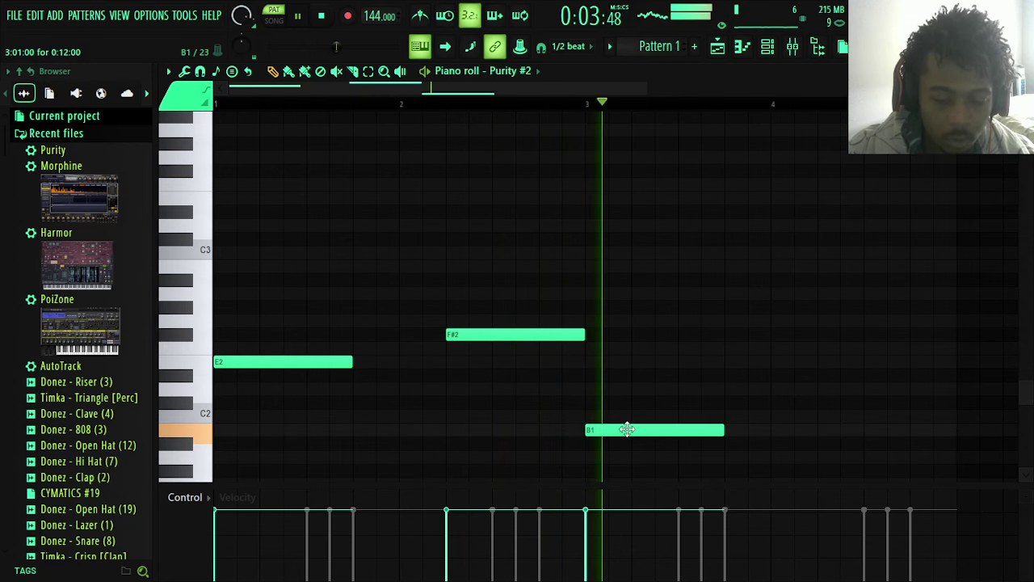
left_click(819, 430)
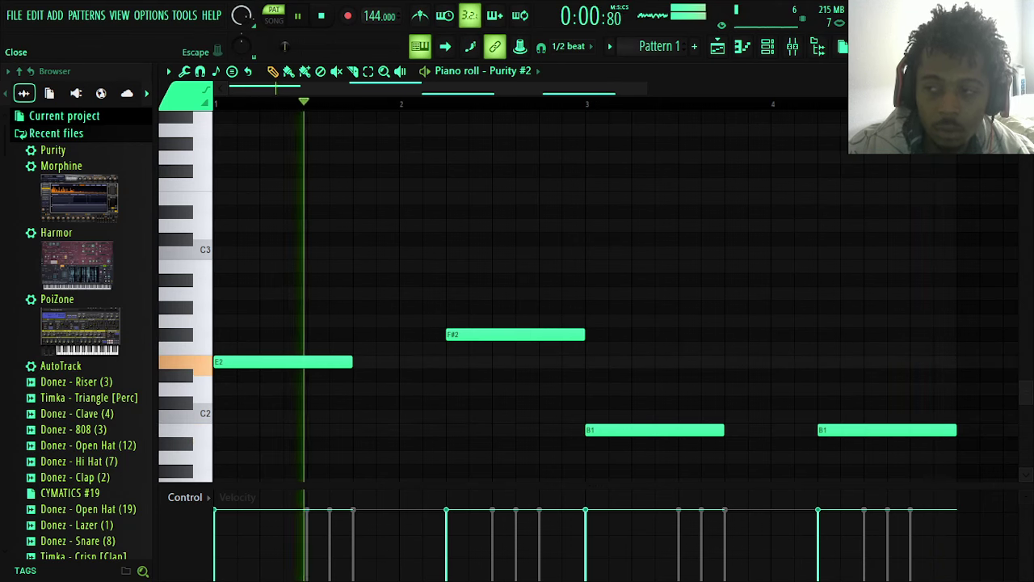
left_click(1025, 71)
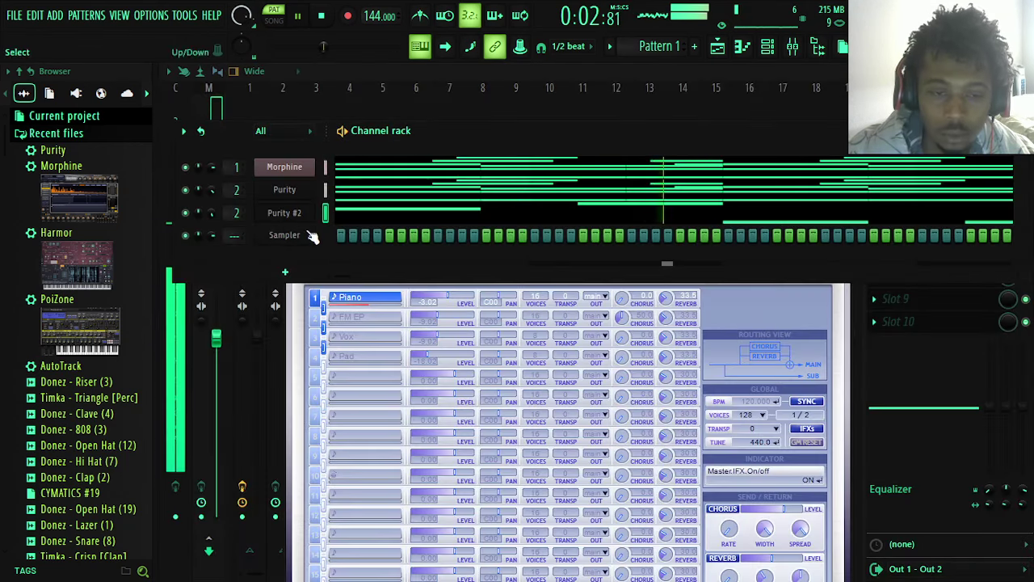
double_click(234, 213)
left_click(877, 141)
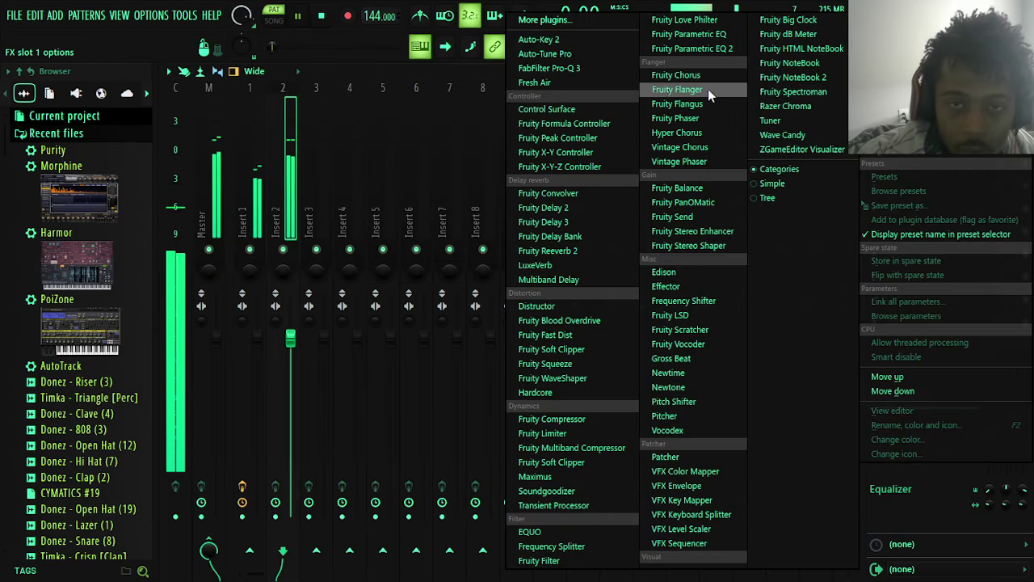
left_click(550, 68)
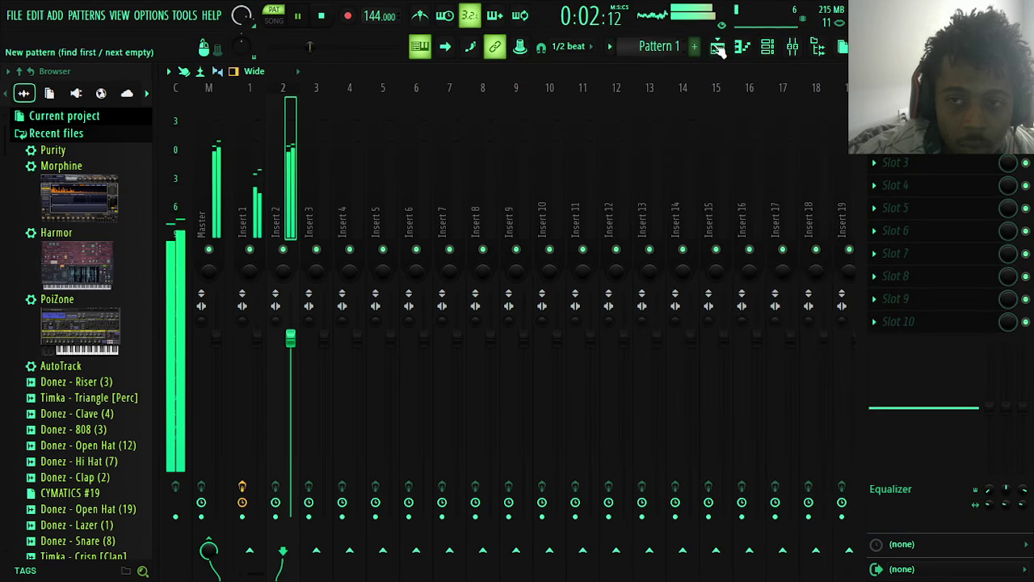
left_click(792, 47)
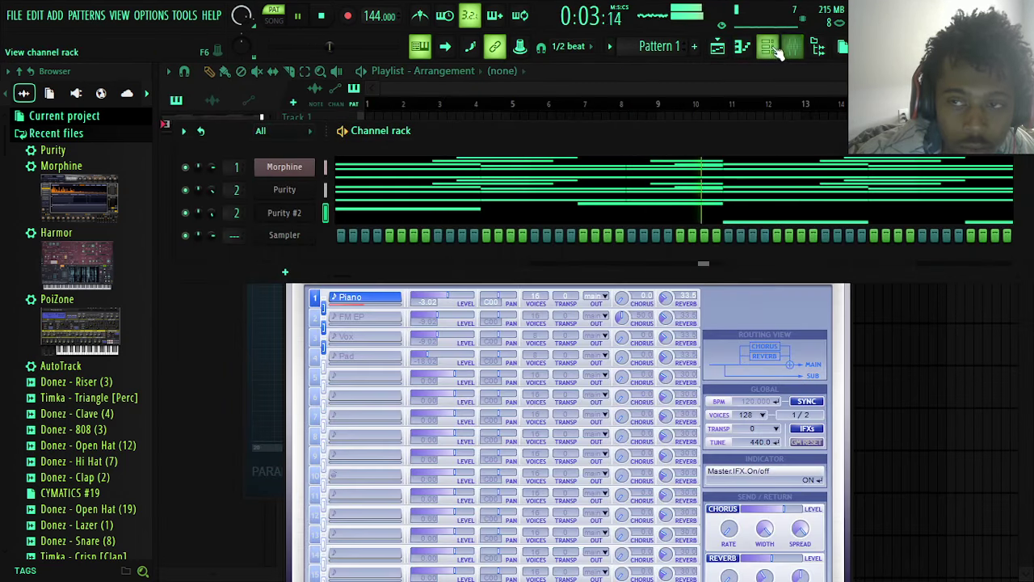
- Route Purity #2 to mixer insert 3 and load Fruity Parametric EQ 2 on that insert
double_click(237, 212)
left_click(901, 164)
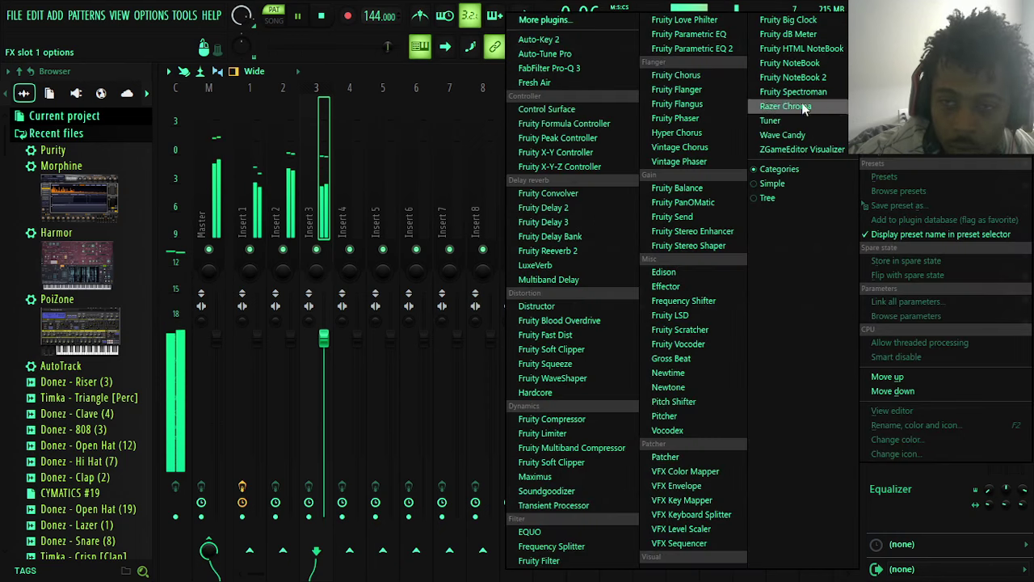
left_click(683, 48)
- Cut the lows with EQ band 1, set band 4 to 5.0 dB at 981 Hz and raise bands 5 to 7
left_click_drag(193, 264, 322, 358)
left_click_drag(362, 270, 388, 227)
left_click_drag(405, 270, 462, 253)
left_click_drag(489, 270, 489, 265)
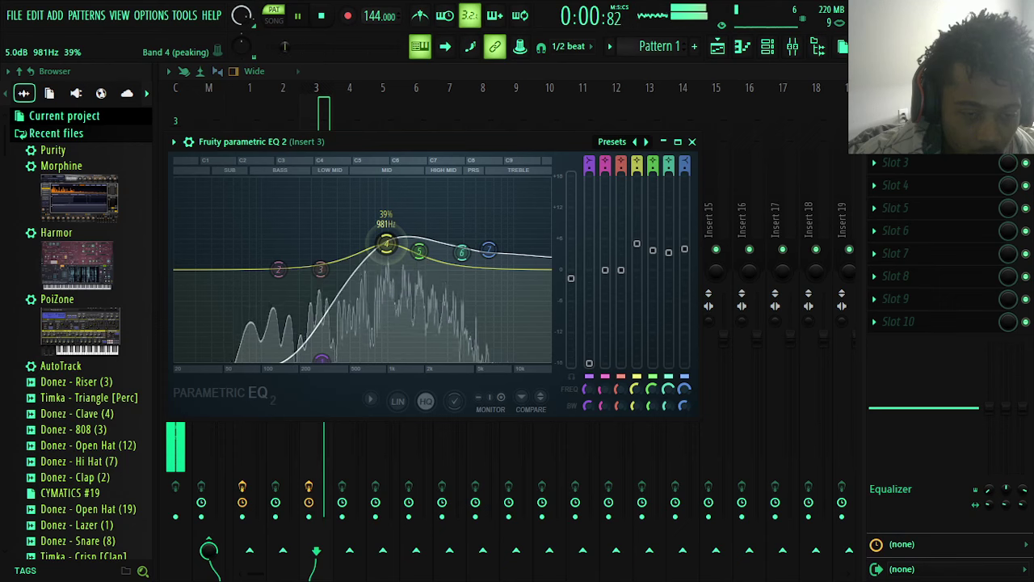
left_click_drag(387, 231, 388, 245)
- Load Fruity Reeverb 2 in slot 3 of insert 3 and choose the Cathedral preset
left_click(873, 162)
mouse_move(883, 181)
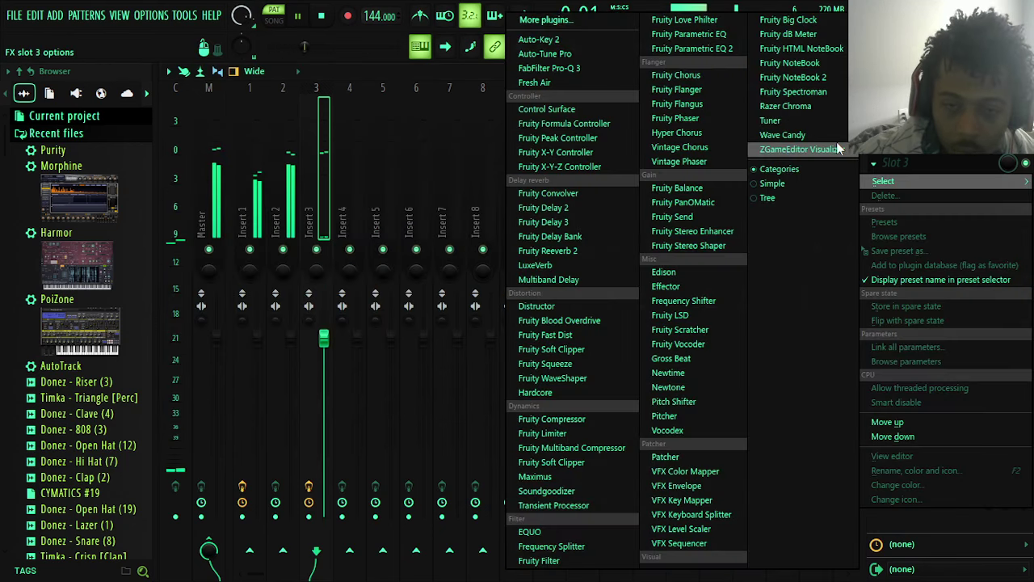
left_click(548, 250)
left_click(571, 181)
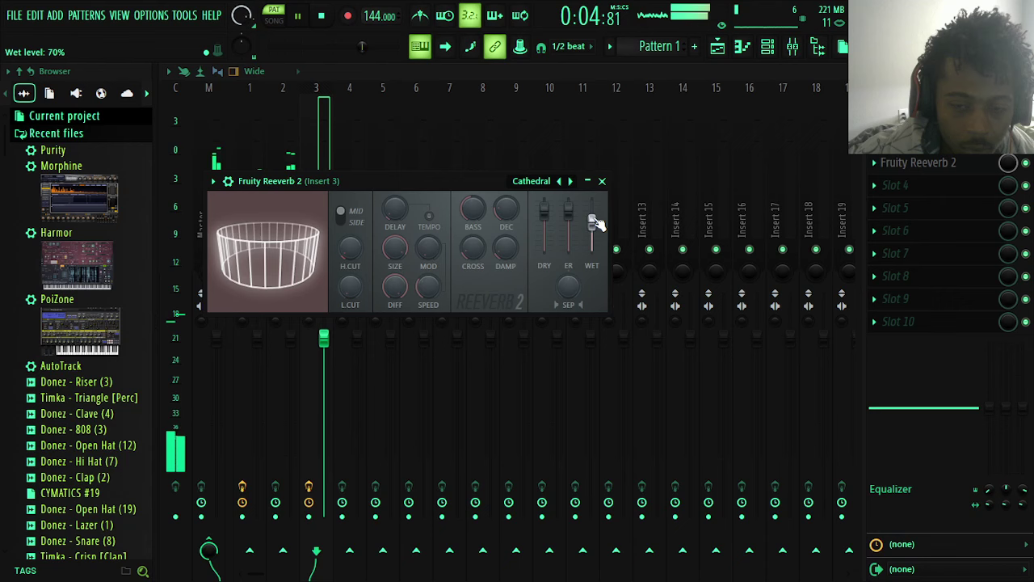
- Close the reverb, mixer and Insert 3 EQ windows and mute the Purity #2 channel
left_click(602, 181)
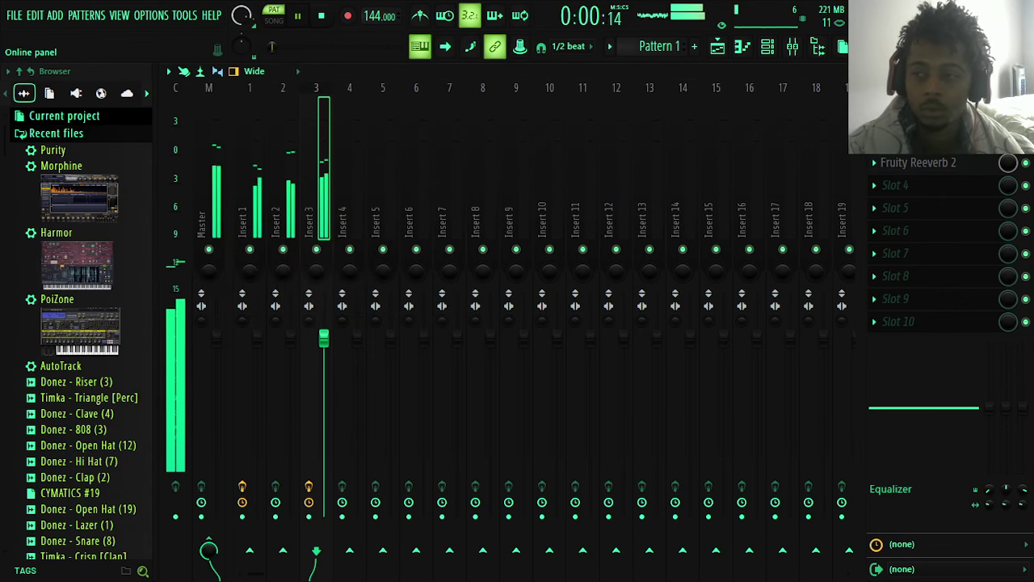
left_click(1023, 71)
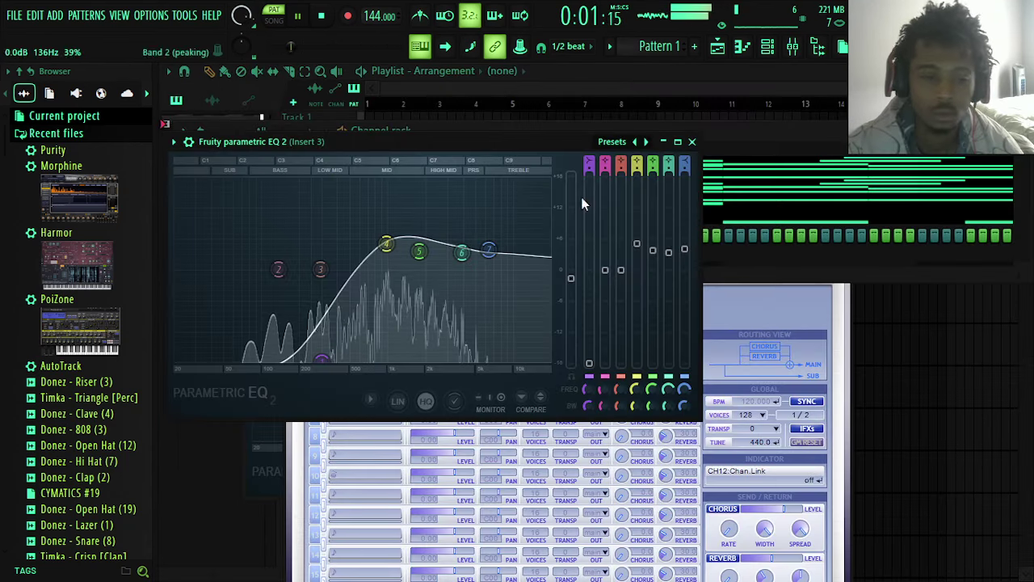
left_click(694, 142)
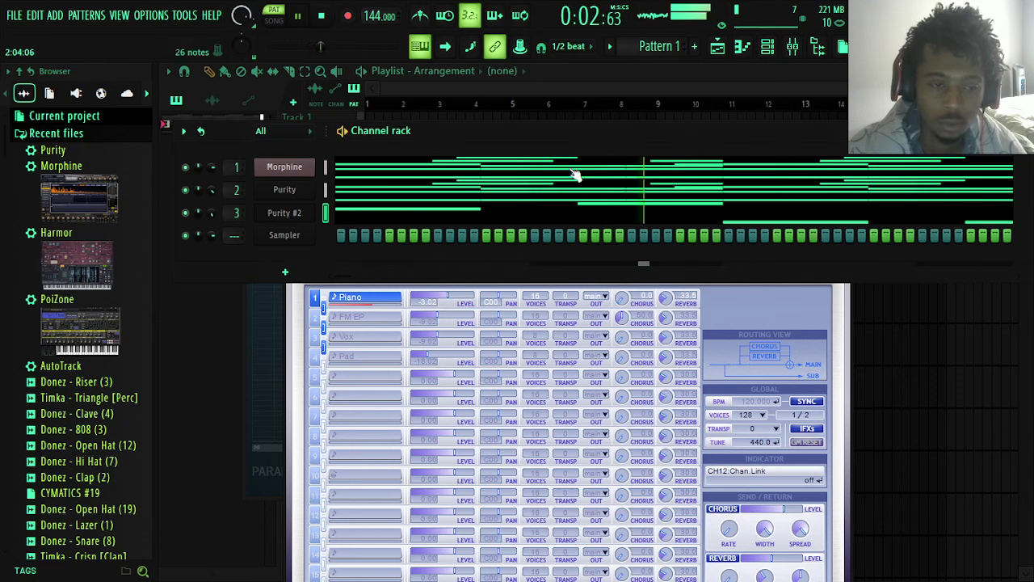
left_click(185, 213)
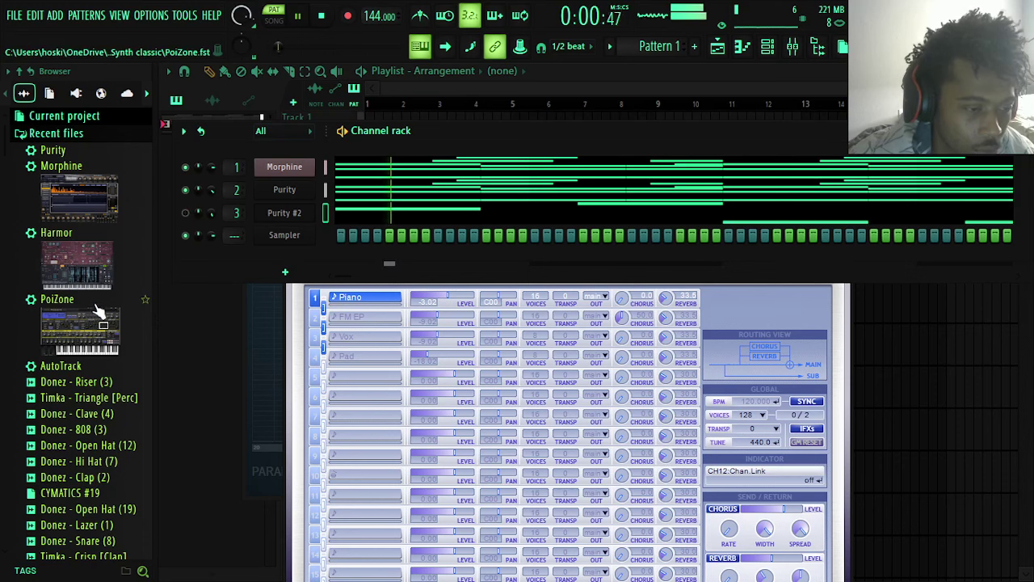
- Load the TY - Section 8 Hat sample into the Sampler channel and fill its row on every 2 steps
left_click(100, 467)
scroll(119, 427, "down", 5)
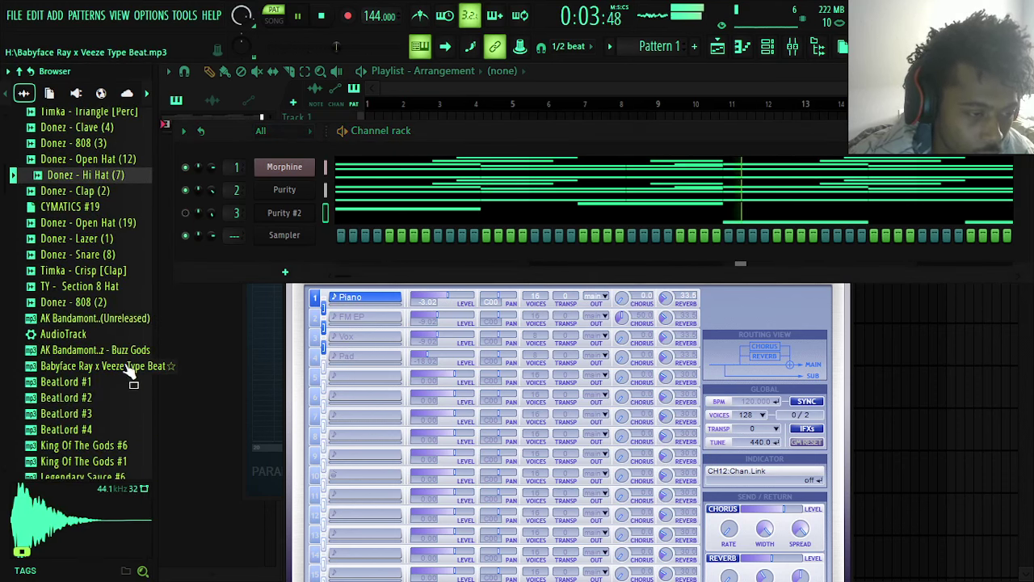
left_click_drag(111, 287, 306, 247)
right_click(313, 235)
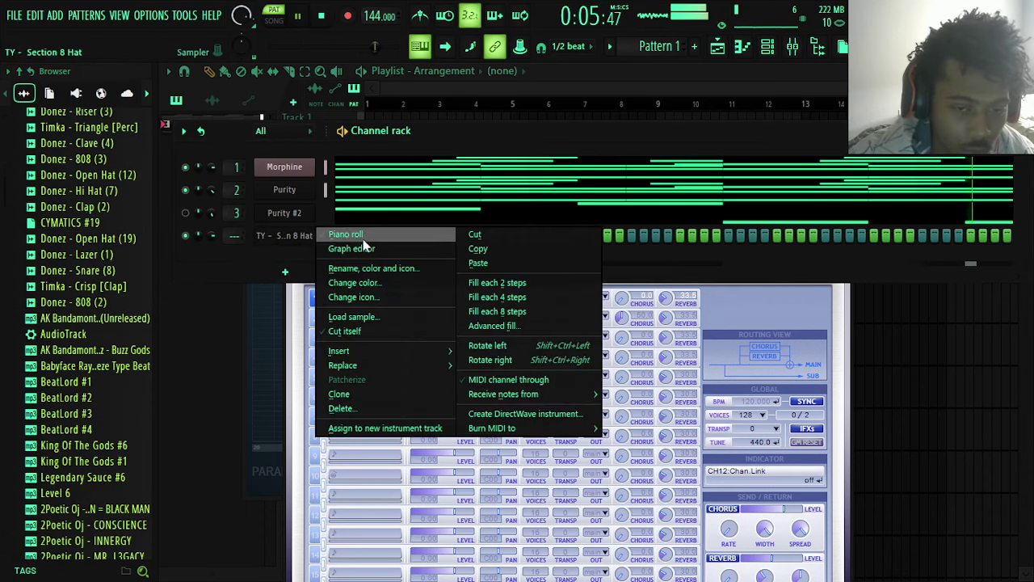
left_click(509, 282)
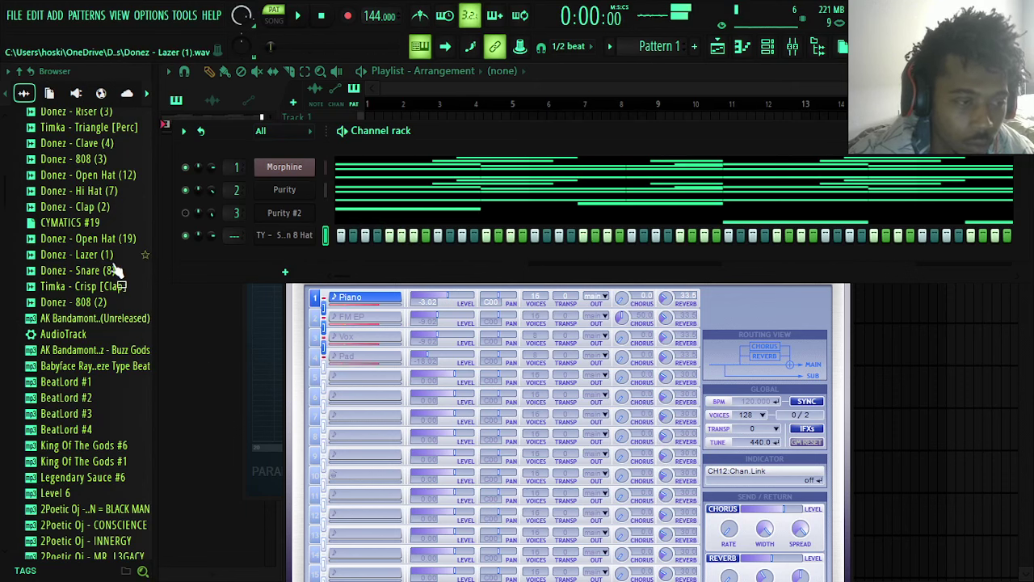
- Preview Timka - Crisp [Clap] and Donez - Snare (8), and expand the EDGE sn folder of the ON THE EDGE kit
left_click(105, 292)
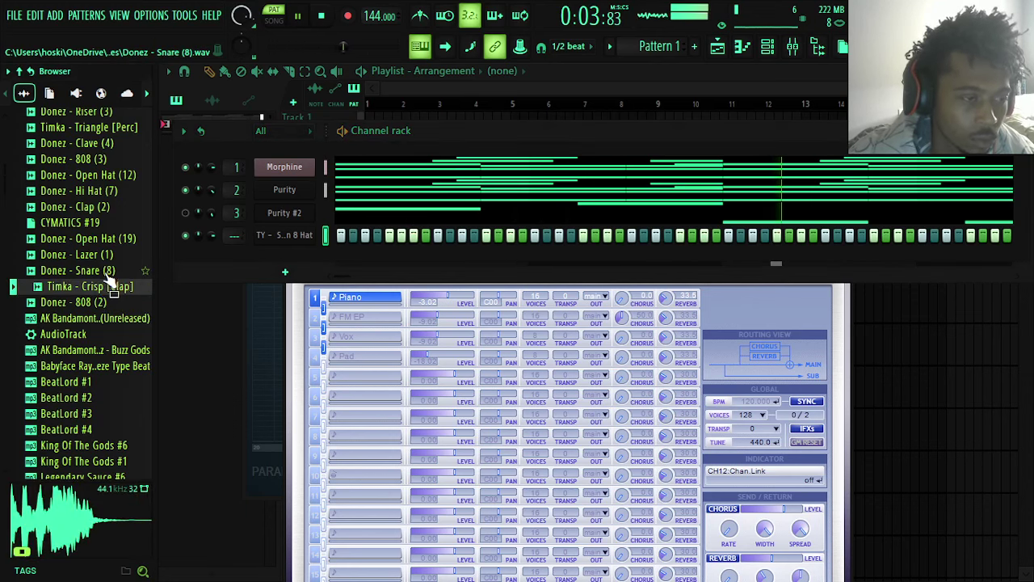
left_click(110, 273)
scroll(111, 275, "down", 15)
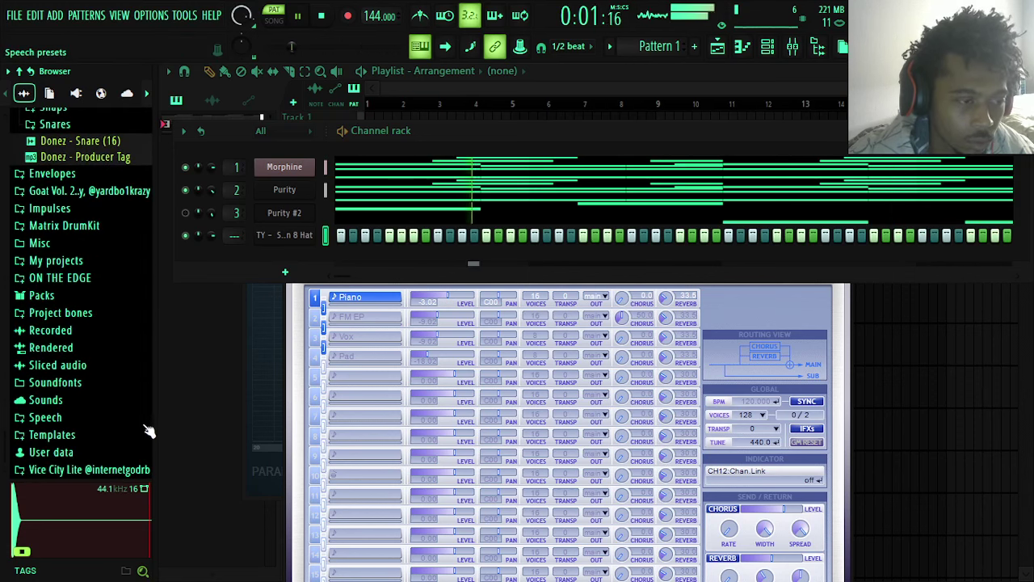
left_click(83, 283)
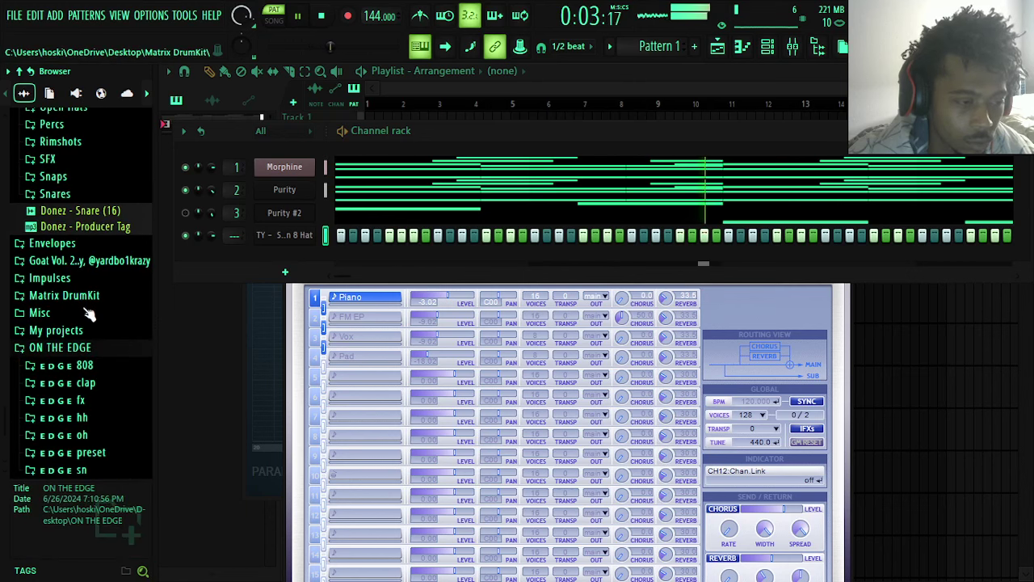
scroll(90, 364, "down", 3)
left_click(94, 360)
scroll(97, 360, "down", 5)
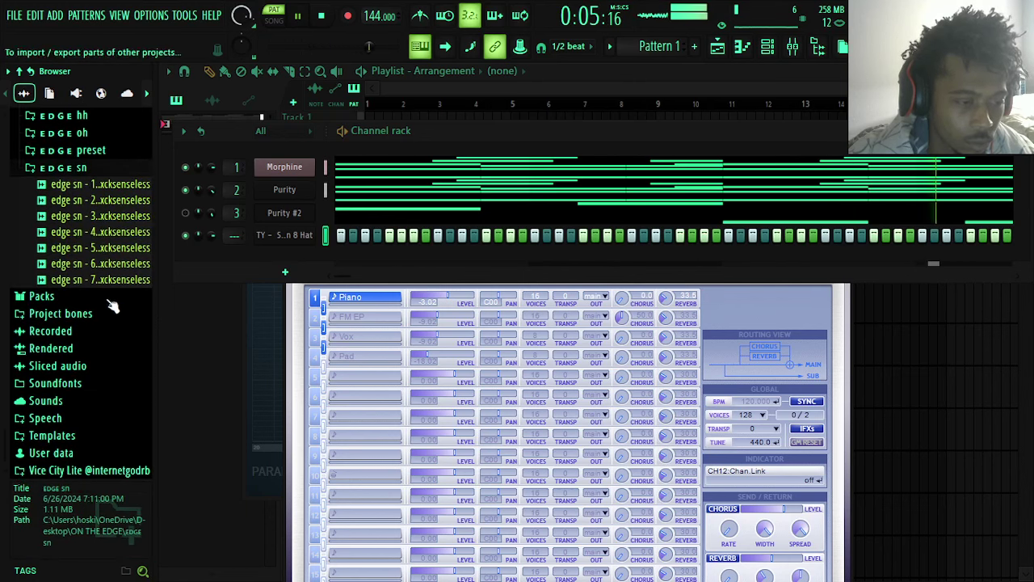
- Audition several EDGE sn snares and add edge sn - 3 to the channel rack as a new channel
left_click(101, 199)
left_click(101, 216)
left_click(101, 247)
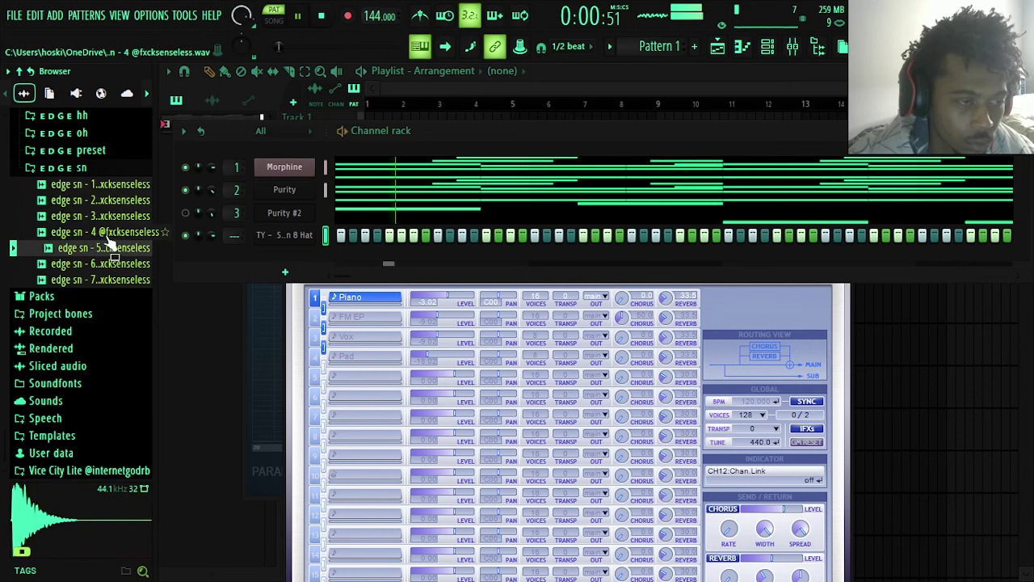
left_click(117, 218)
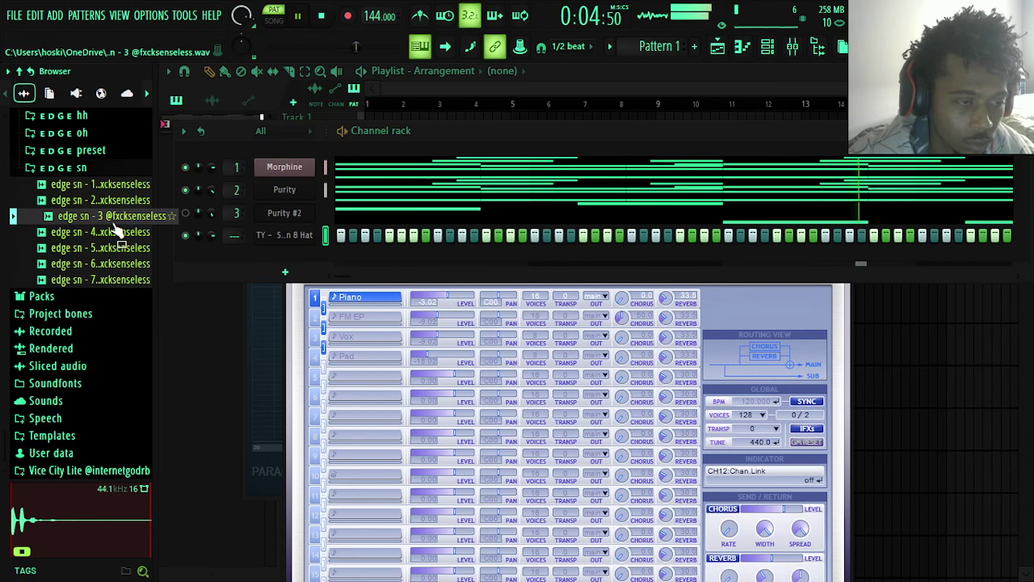
left_click_drag(116, 228, 455, 275)
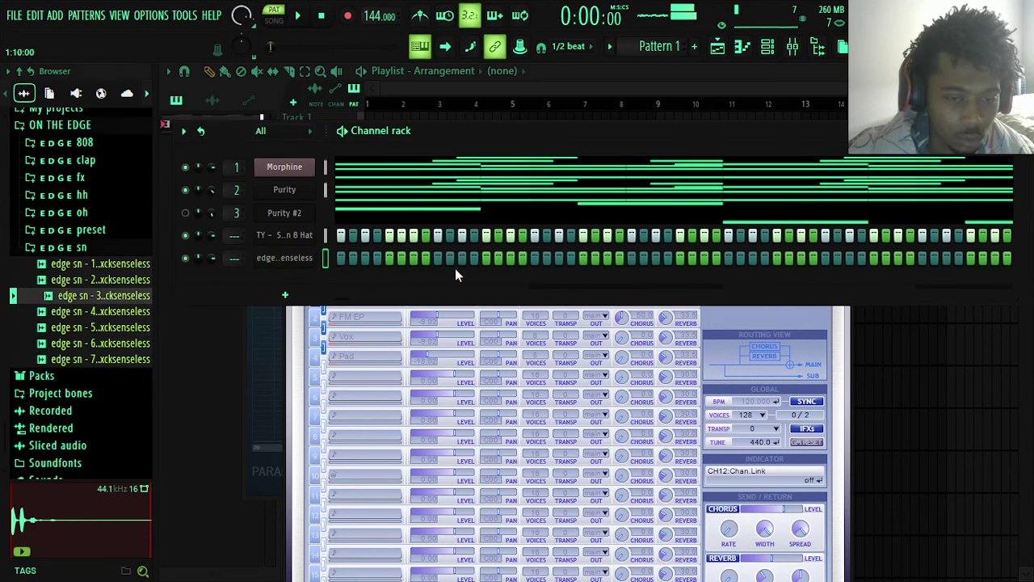
- Preview edge sn - 4 to 6 and add edge sn - 6 as a second snare channel
left_click(121, 313)
left_click(121, 327)
left_click(110, 343)
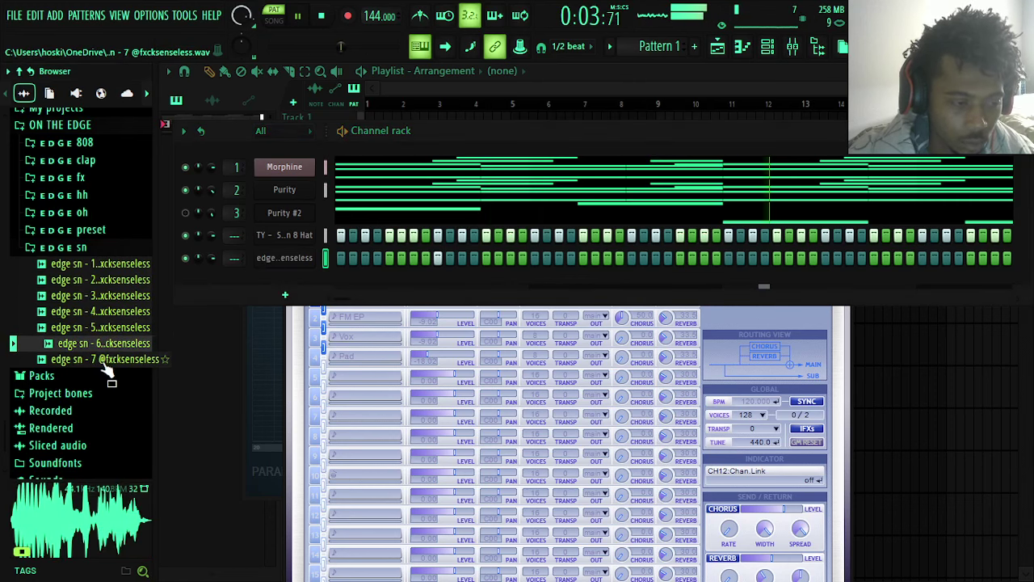
left_click_drag(109, 343, 247, 291)
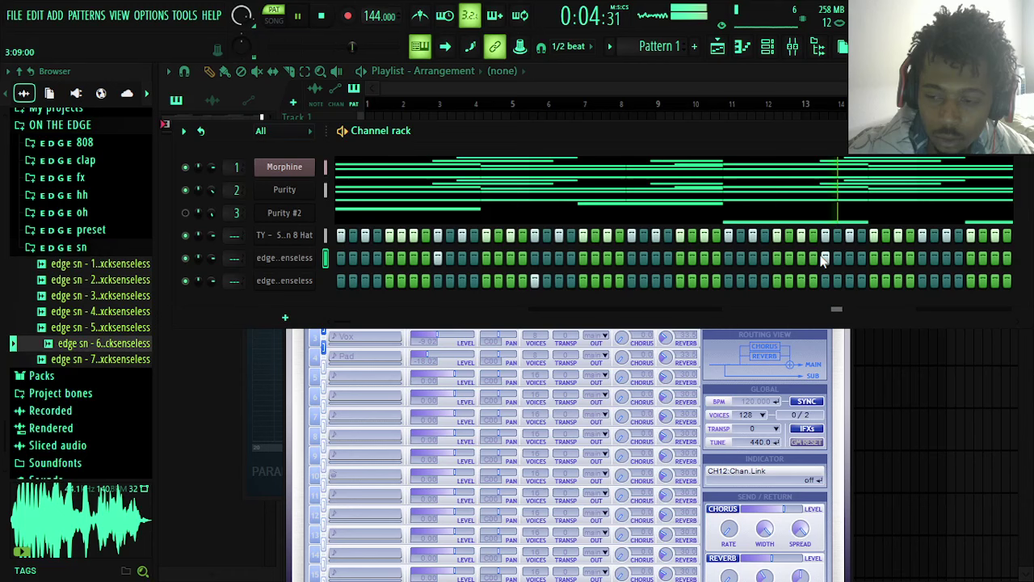
- Check edge sn - 3's sampler settings, and program edge sn - 3 on steps 5 and 37 and edge sn - 6 on steps 9, 29 and 41
left_click(271, 277)
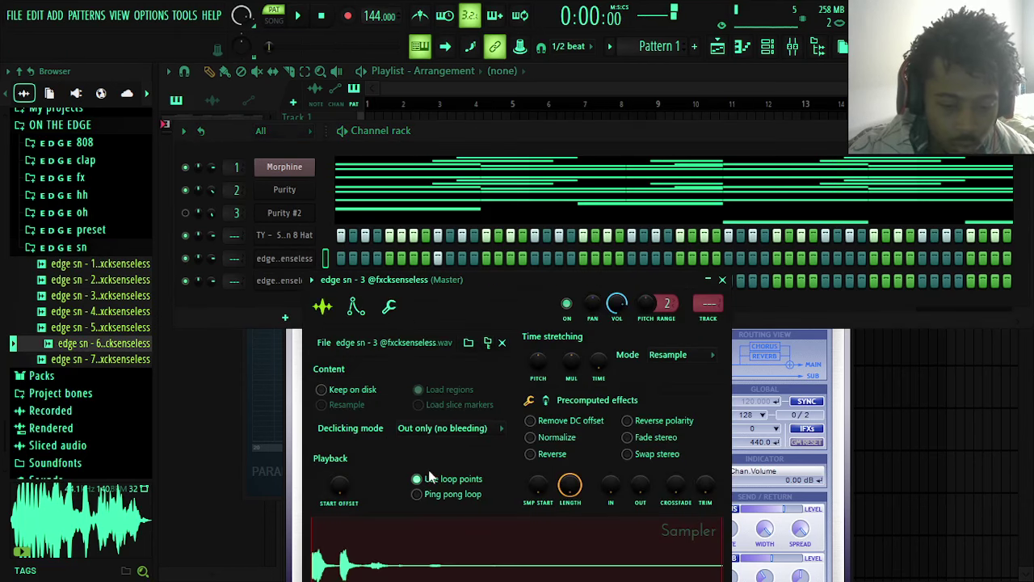
left_click(723, 280)
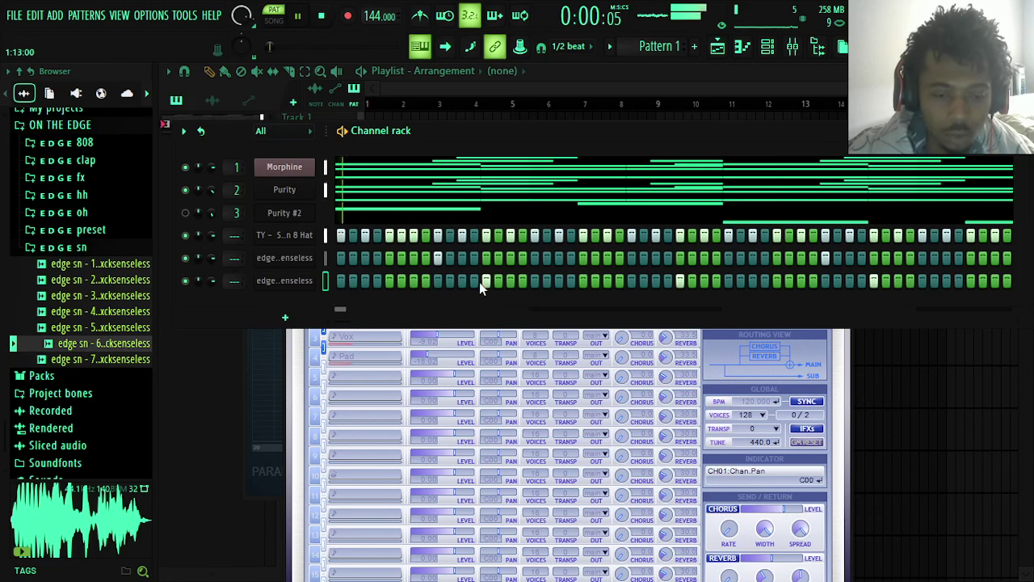
key("space")
key("Up")
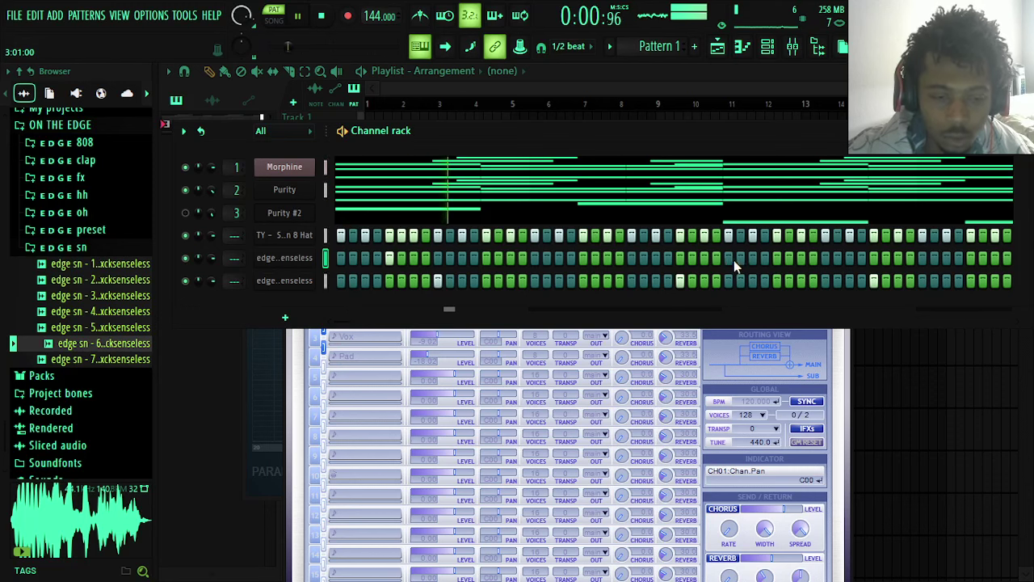
left_click(776, 258)
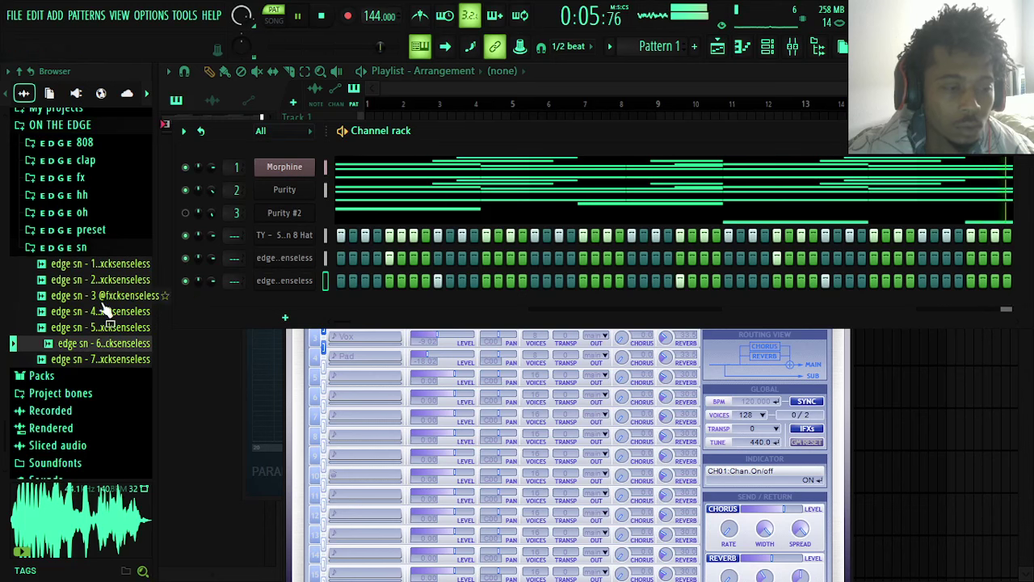
- Audition the EDGE oh folder's open hats, add edge oh - 3 as a new channel and place it on step 25
left_click(103, 248)
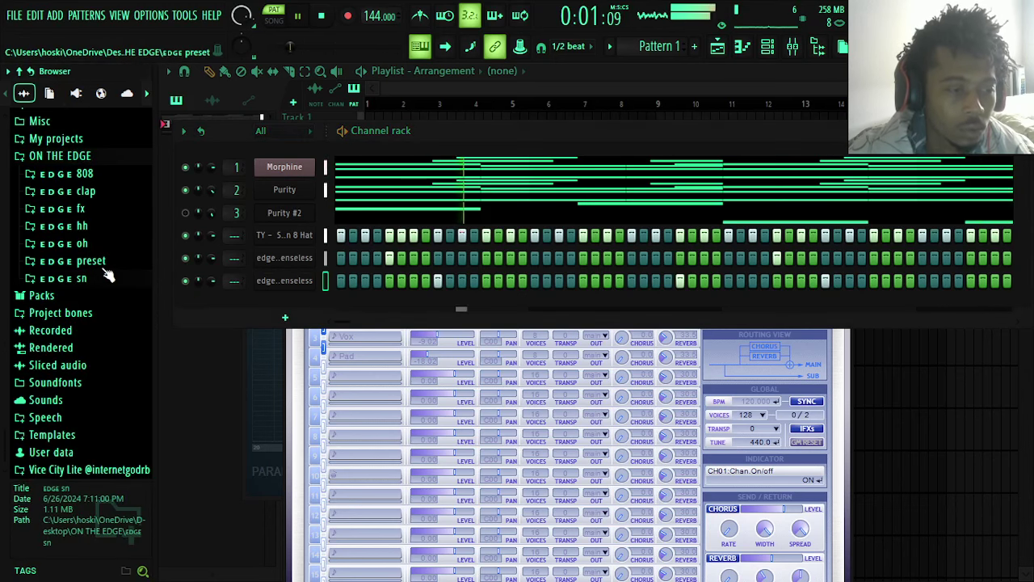
left_click(73, 243)
left_click(109, 373)
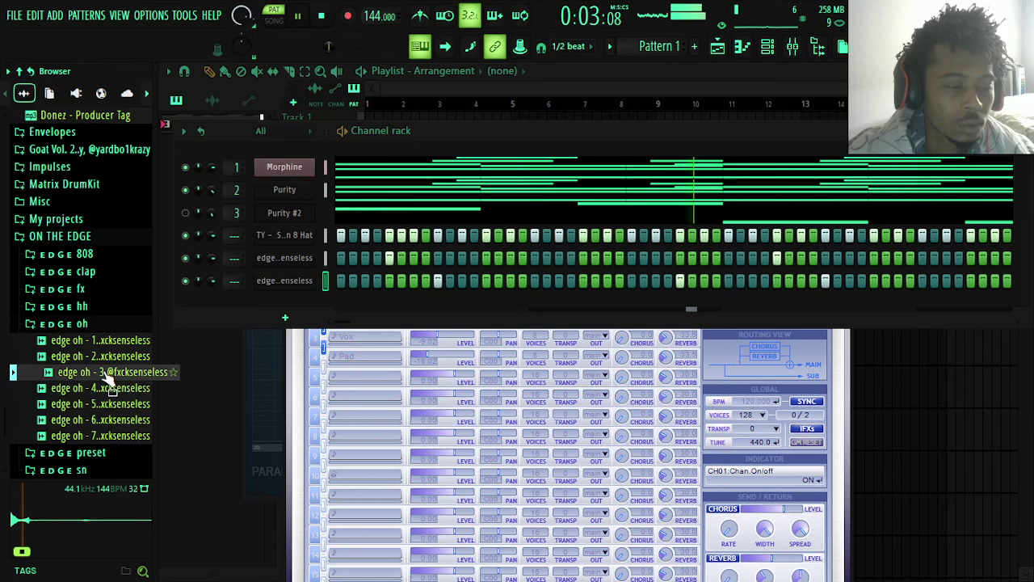
key("Down")
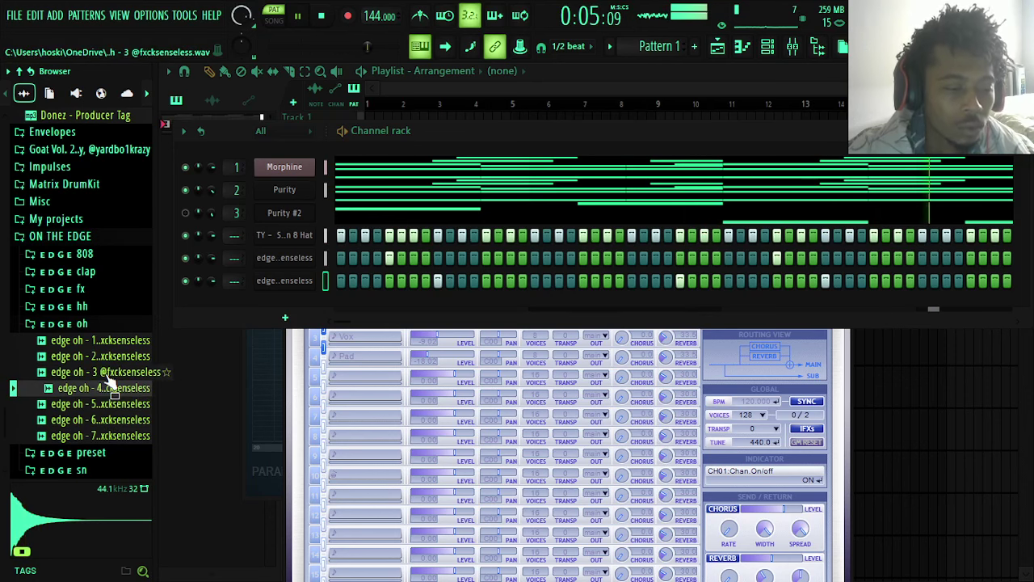
left_click_drag(110, 378, 211, 304)
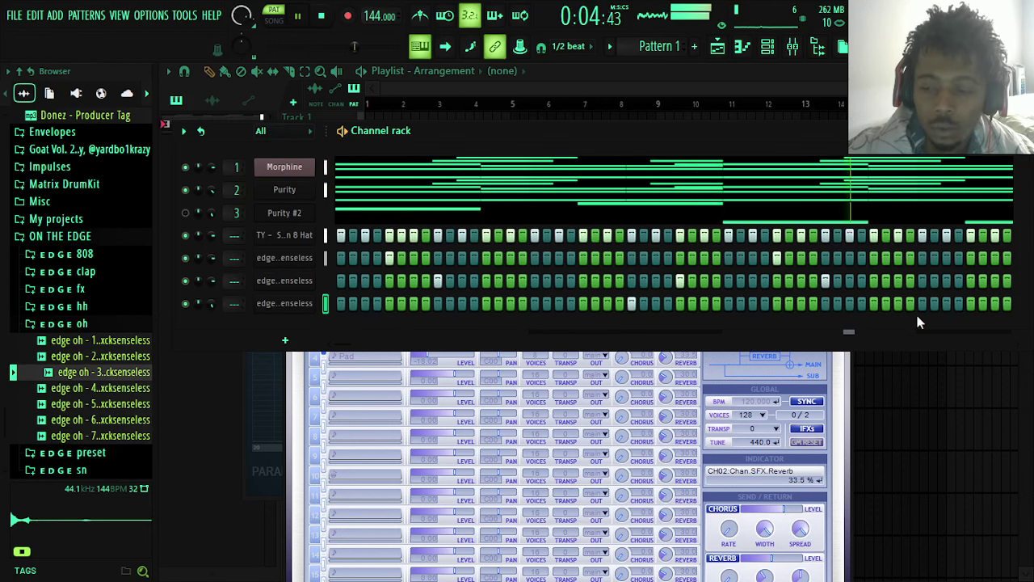
- Enable the volume envelope on the edge oh - 3 channel with a release time of 0%
left_click(284, 303)
key("space")
key("space")
left_click(241, 194)
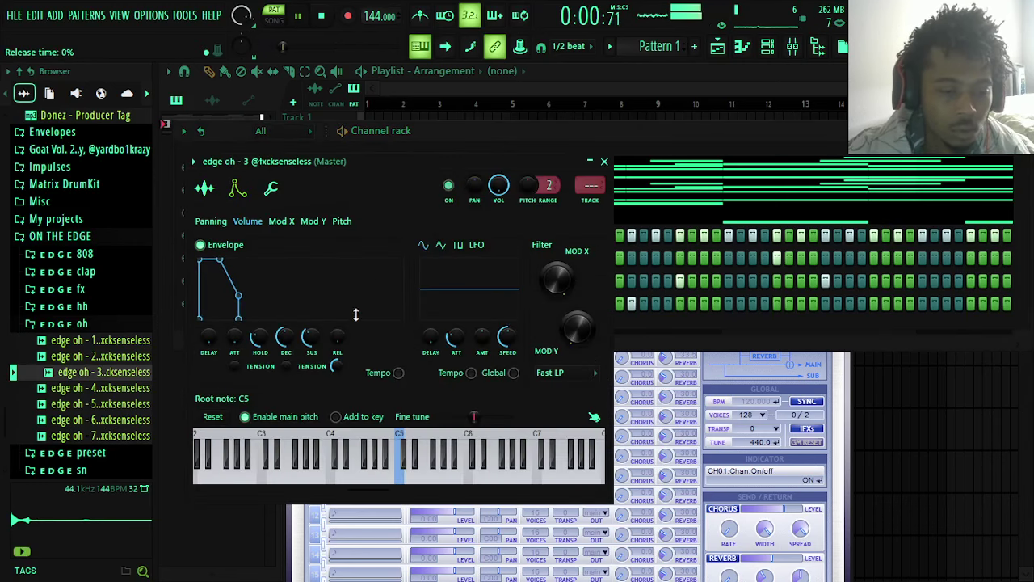
left_click(604, 161)
- In edge oh - 3's piano roll, extend the C5 note to the start of bar 3 and add a matching C5 on beat 3 of bar 4
right_click(305, 304)
left_click(333, 297)
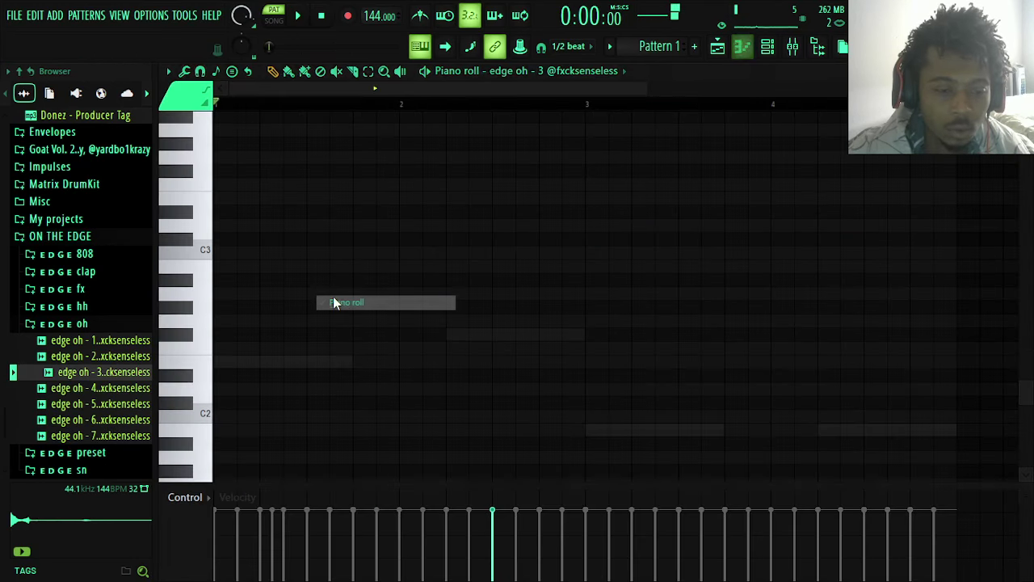
scroll(349, 298, "down", 3)
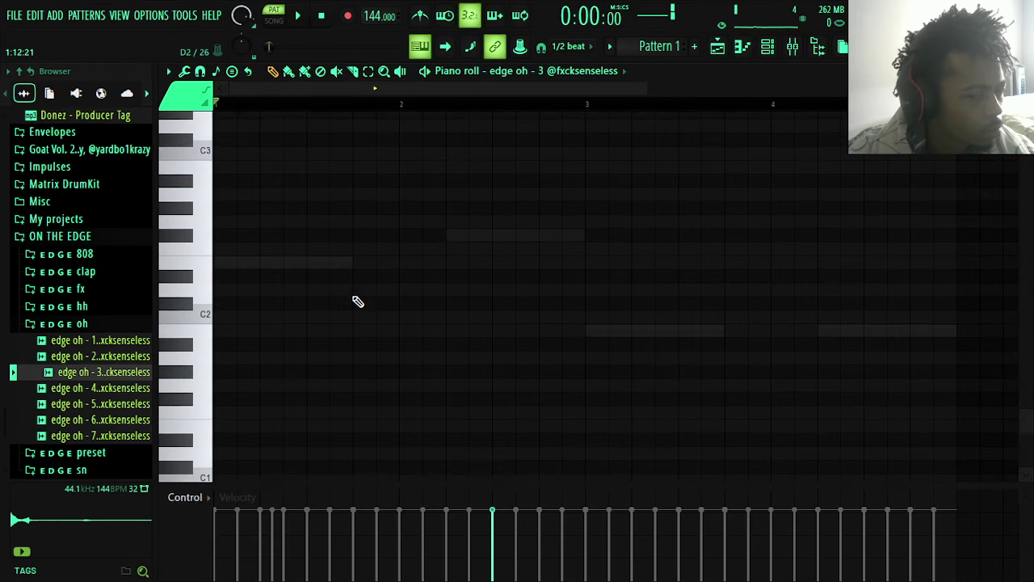
scroll(481, 261, "up", 10)
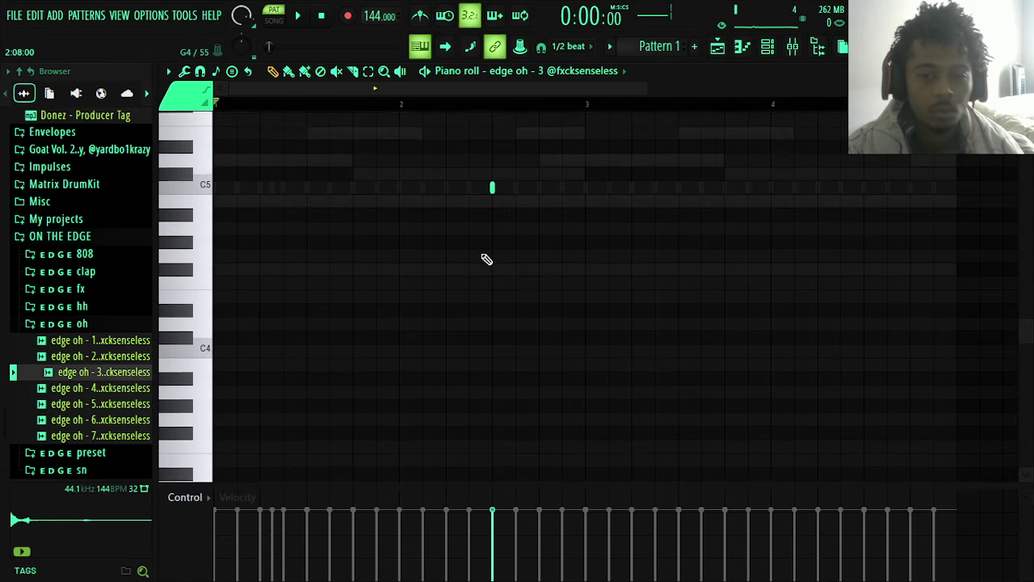
key("space")
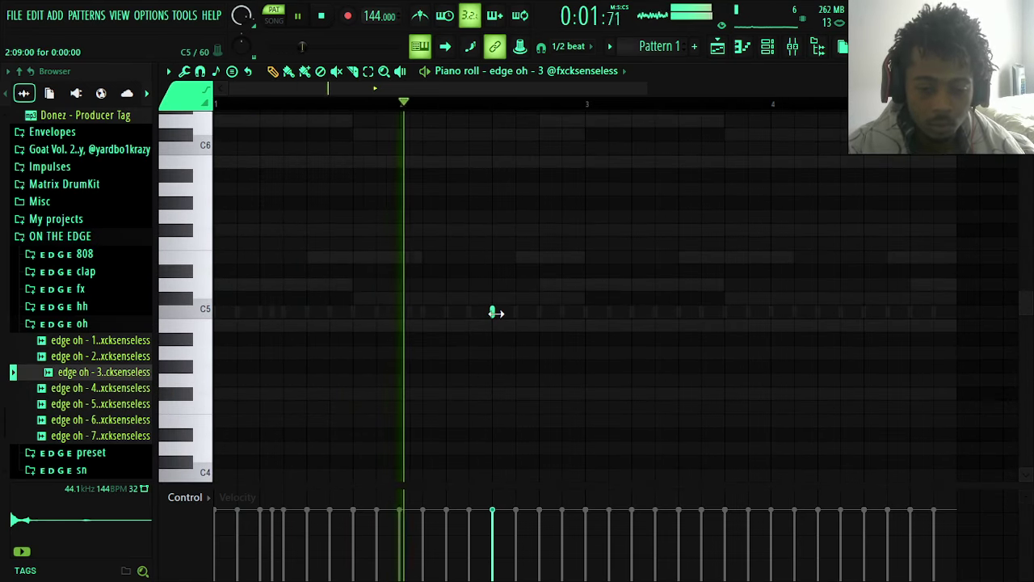
left_click_drag(495, 313, 586, 319)
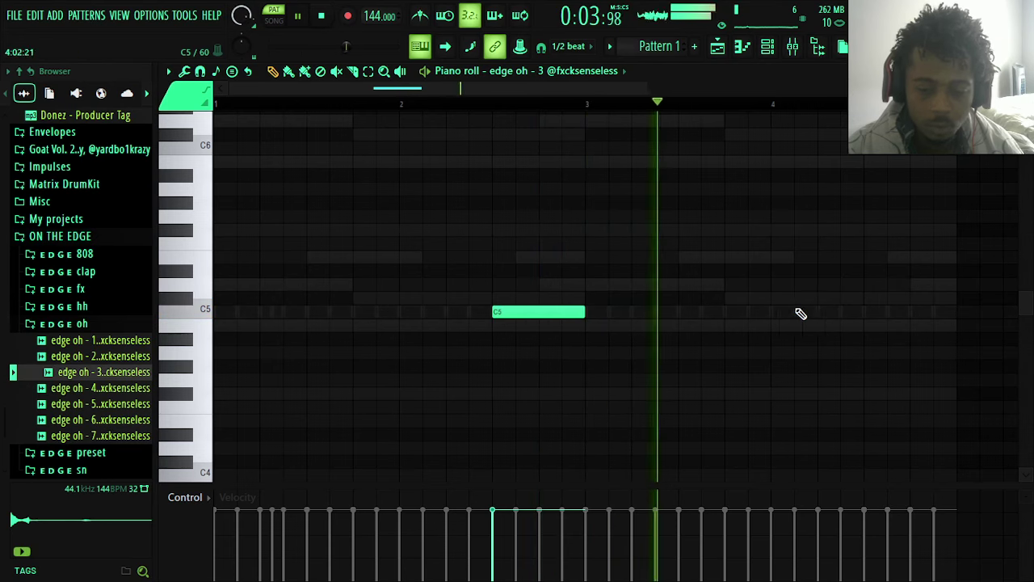
left_click(879, 312)
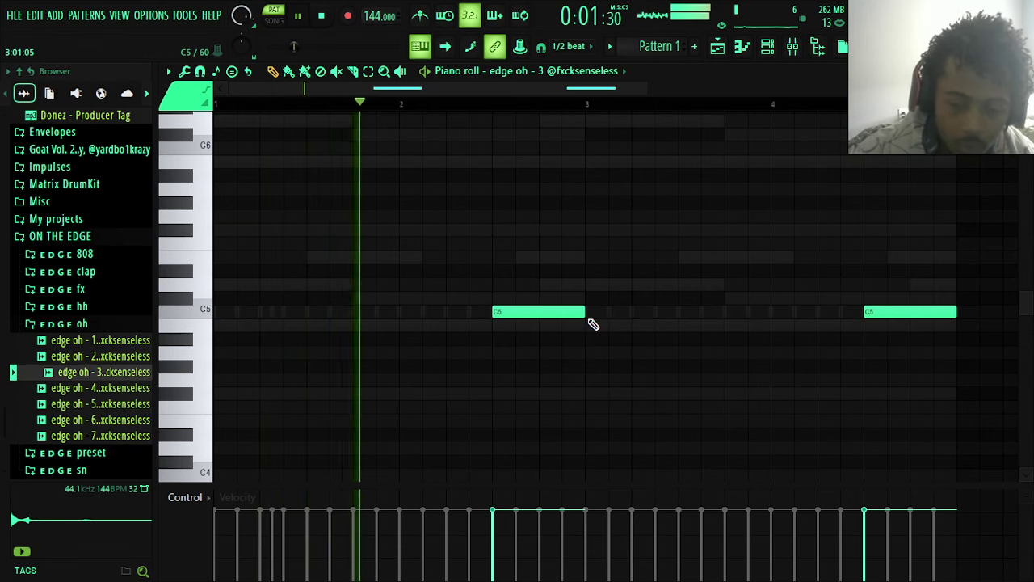
mouse_move(580, 314)
left_mouse_down()
mouse_move(563, 315)
mouse_move(582, 314)
left_mouse_up()
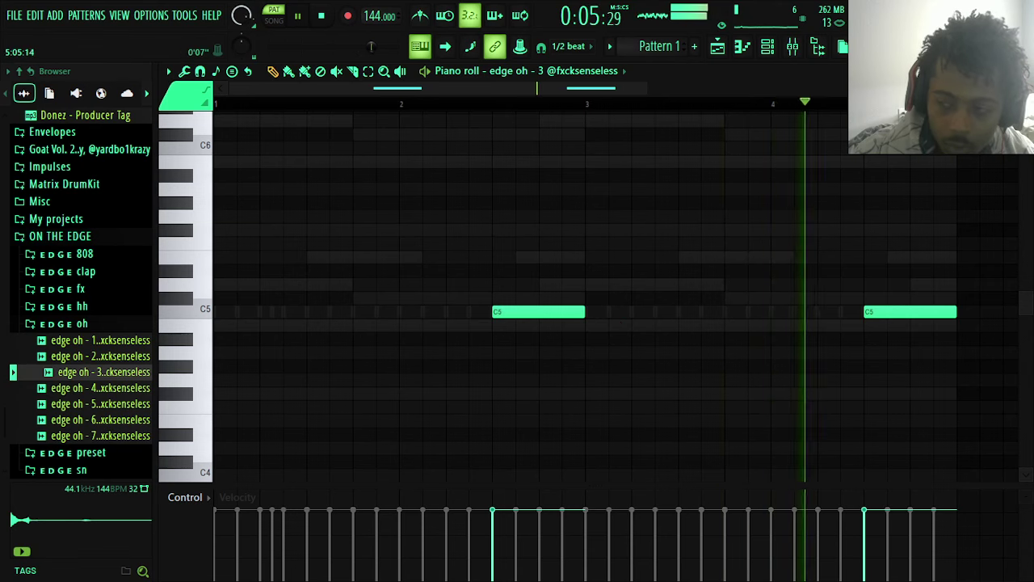
left_click(1025, 71)
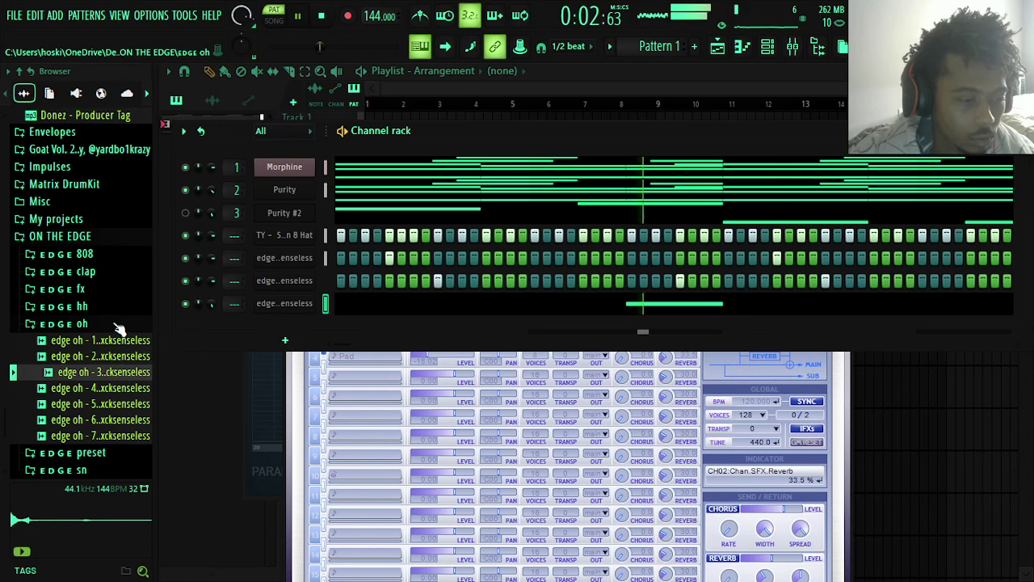
- Audition the remaining EDGE oh open hat samples, including edge oh - 7, 5 and 1
left_click(109, 421)
left_click(105, 434)
left_click(104, 405)
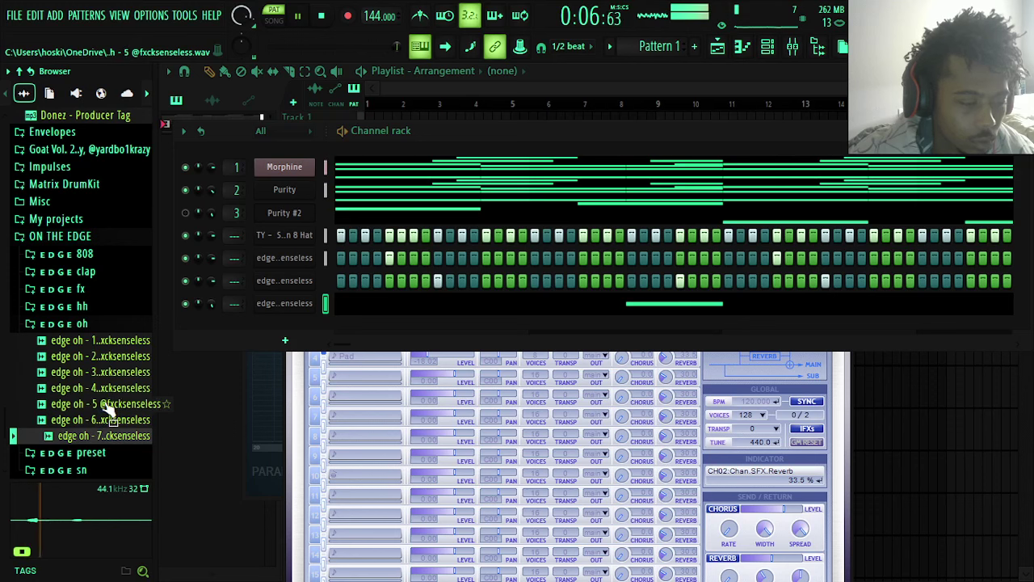
left_click(110, 390)
left_click(114, 356)
left_click(113, 340)
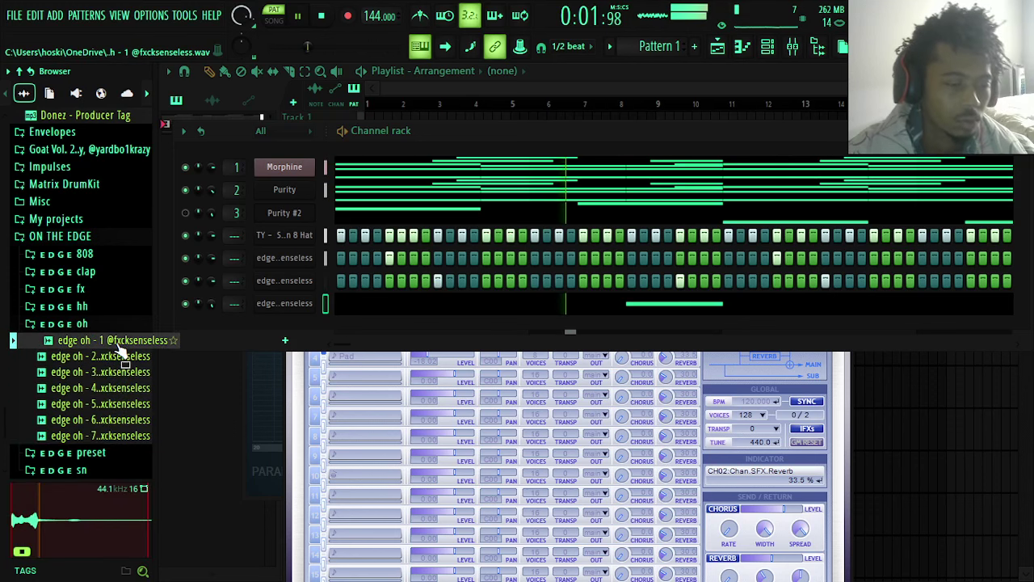
- Audition the EDGE fx folder's effect samples, including edge fx - 2, 6 and 7
left_click(151, 329)
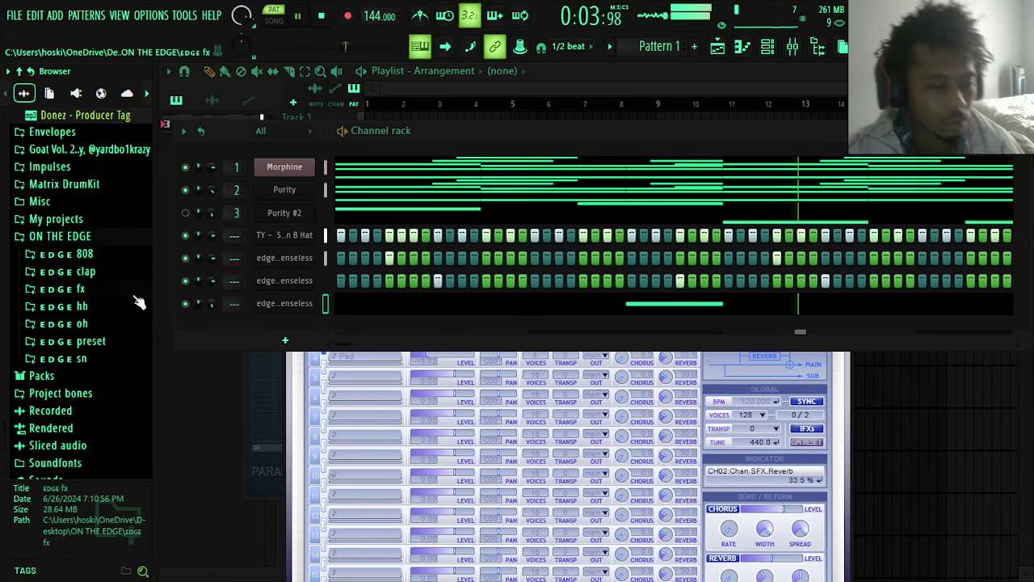
left_click(134, 292)
left_click(122, 309)
left_click(119, 325)
left_click(118, 339)
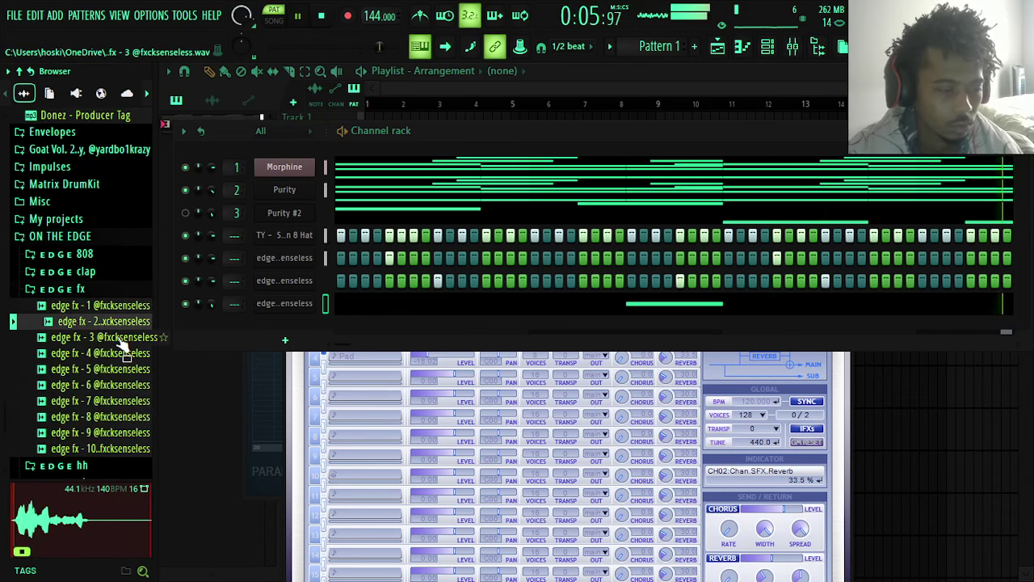
left_click(120, 322)
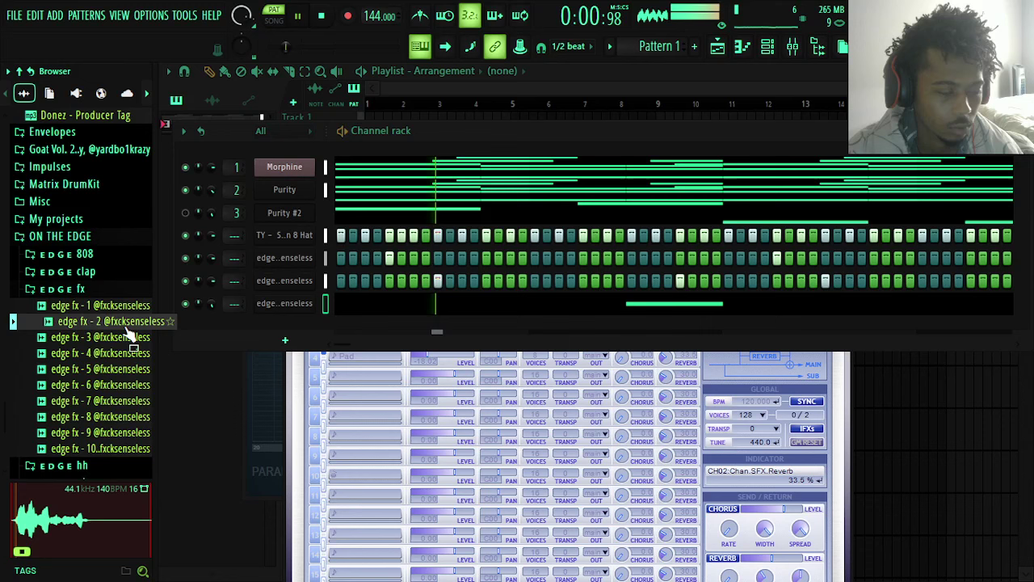
left_click(109, 355)
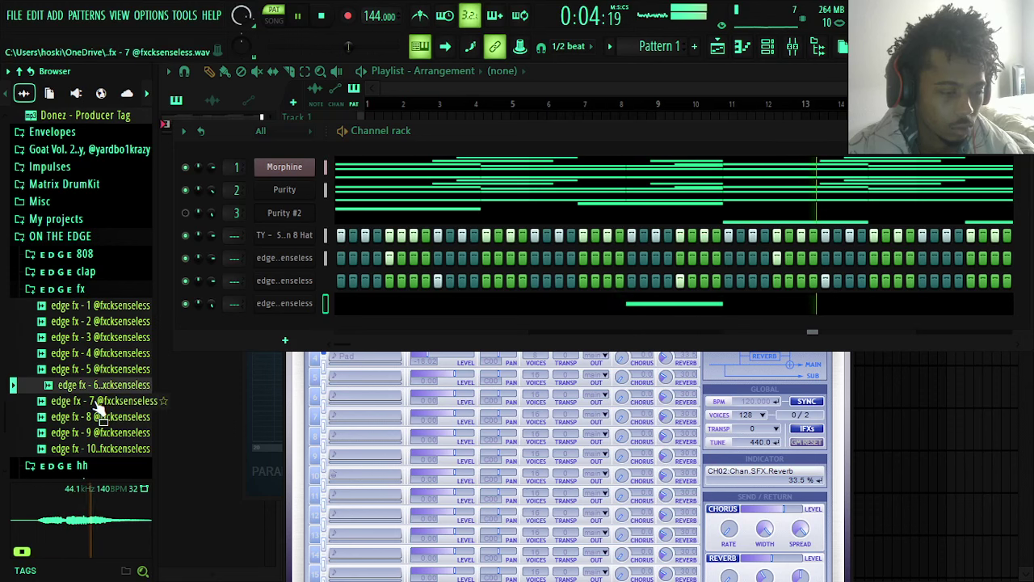
left_click(95, 404)
left_click(97, 416)
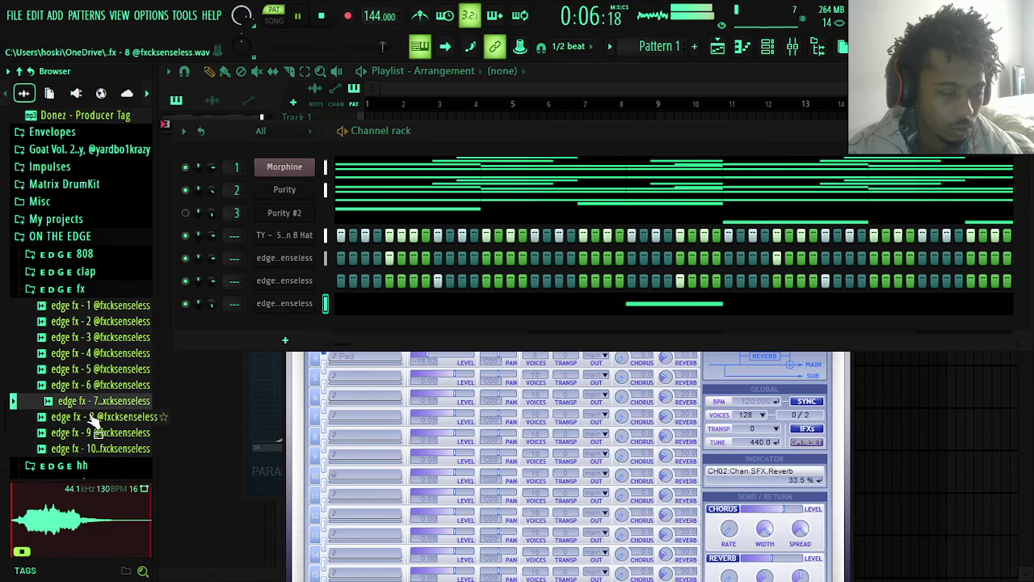
left_click(116, 305)
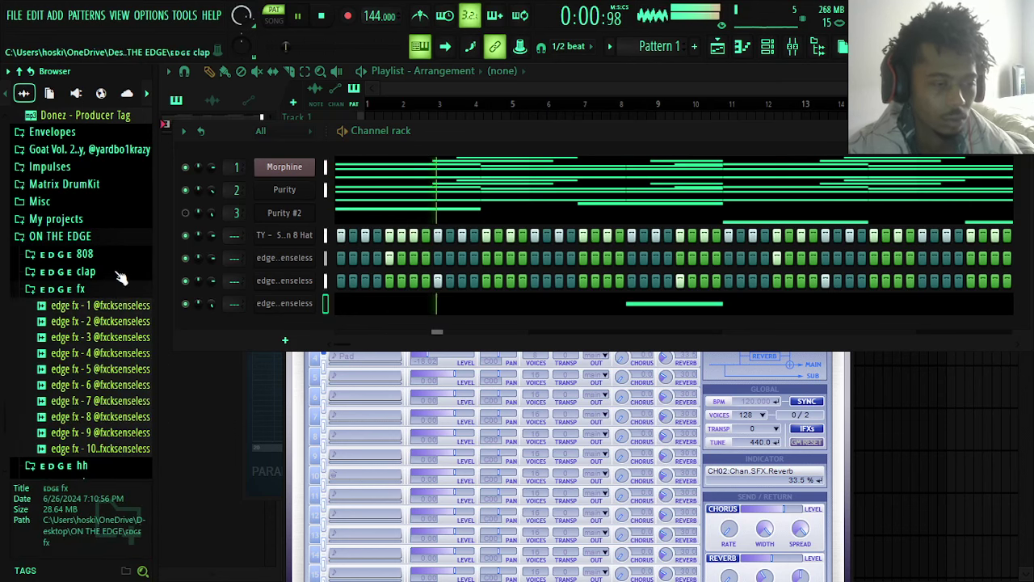
left_click(81, 288)
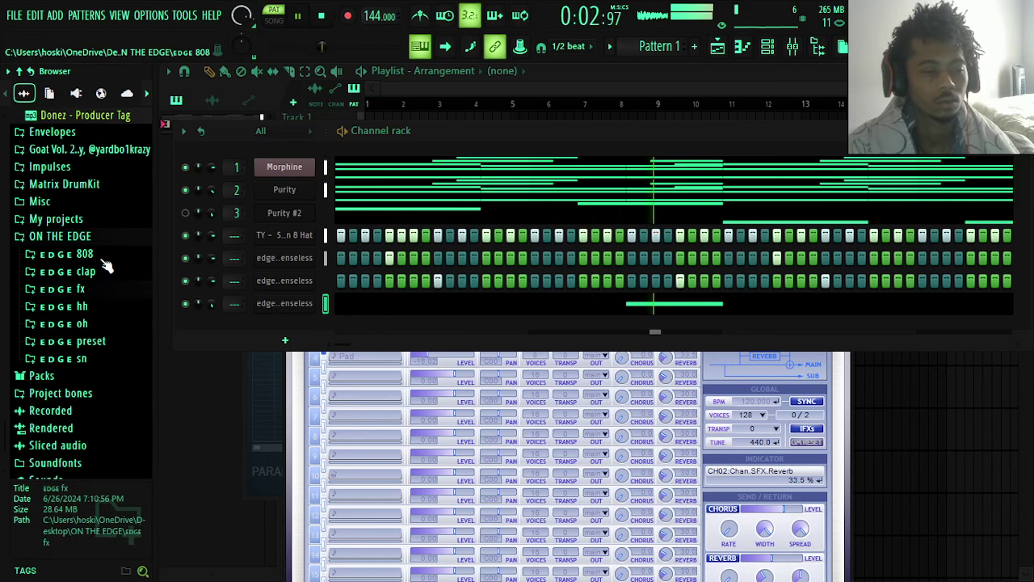
- Add Donez - 808 (3) from the recent files as a new channel, enable Cut itself and set its volume to 91%
scroll(111, 269, "up", 5)
scroll(113, 271, "up", 20)
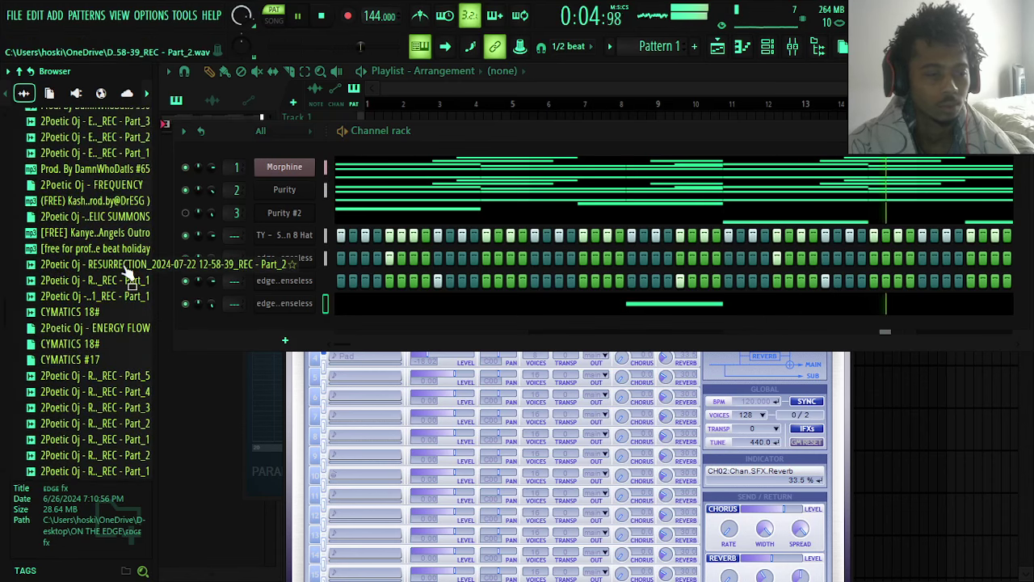
scroll(117, 282, "up", 12)
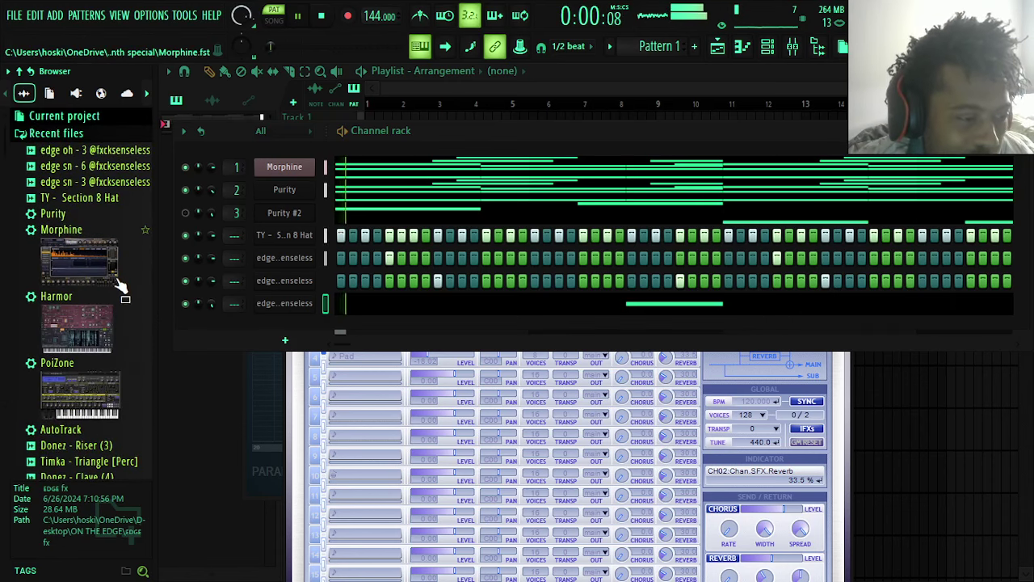
scroll(121, 293, "down", 3)
left_click(96, 303)
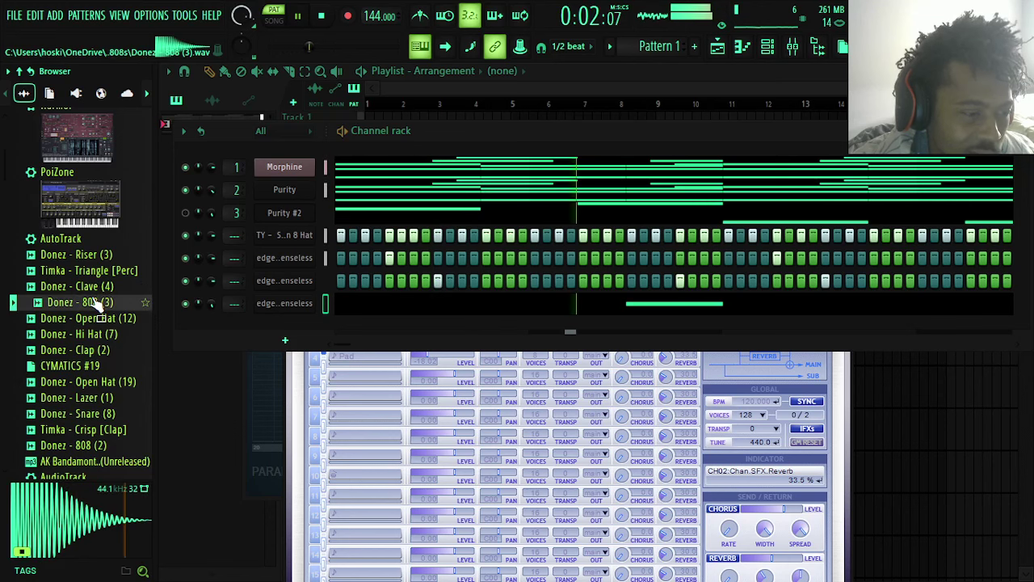
left_click_drag(95, 302, 275, 331)
right_click(307, 326)
left_click(345, 422)
left_click_drag(212, 326, 212, 326)
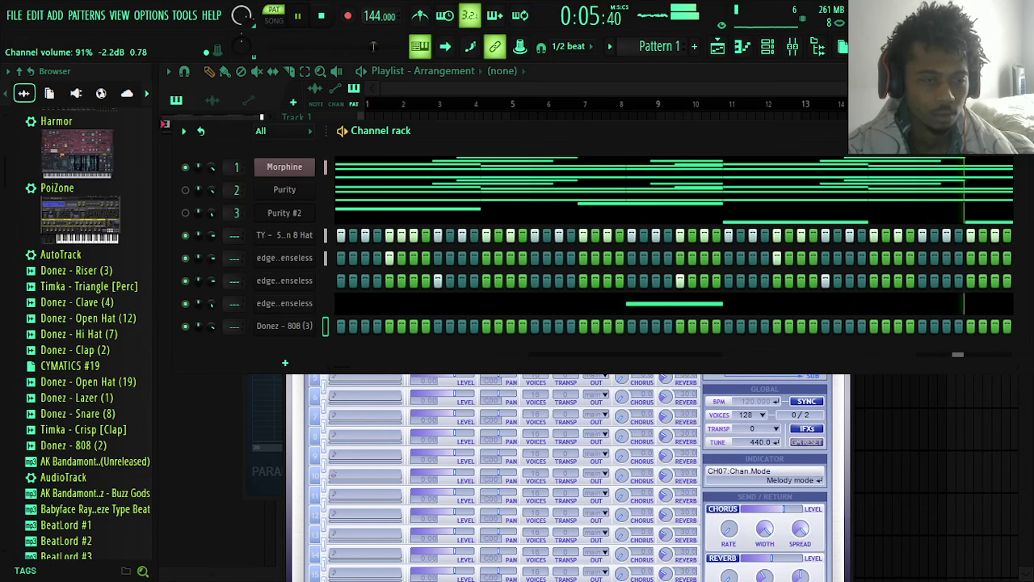
- In Donez - 808 (3)'s piano roll, place a half-beat F#5 note at the start of bar 1
right_click(311, 325)
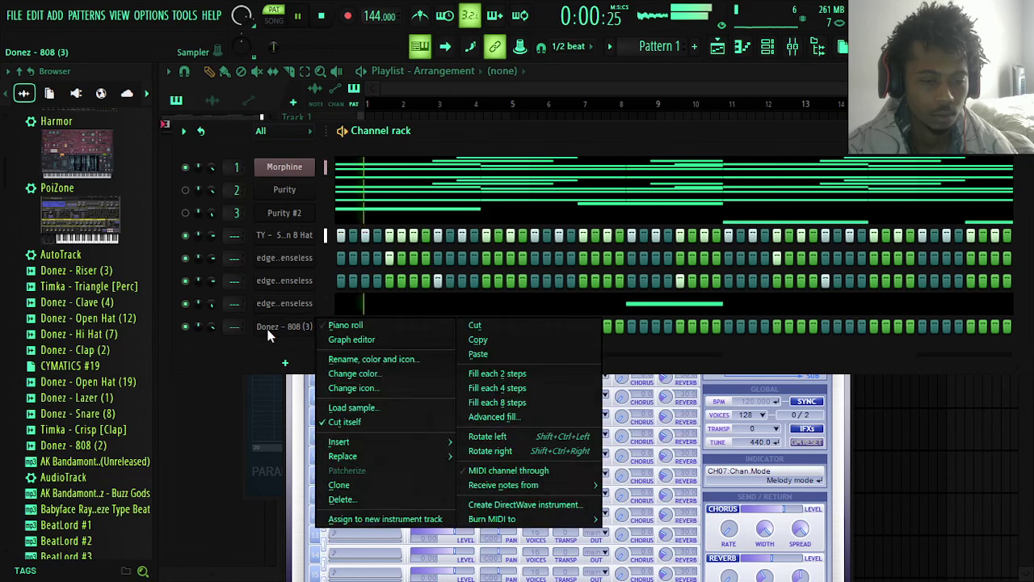
left_click(340, 325)
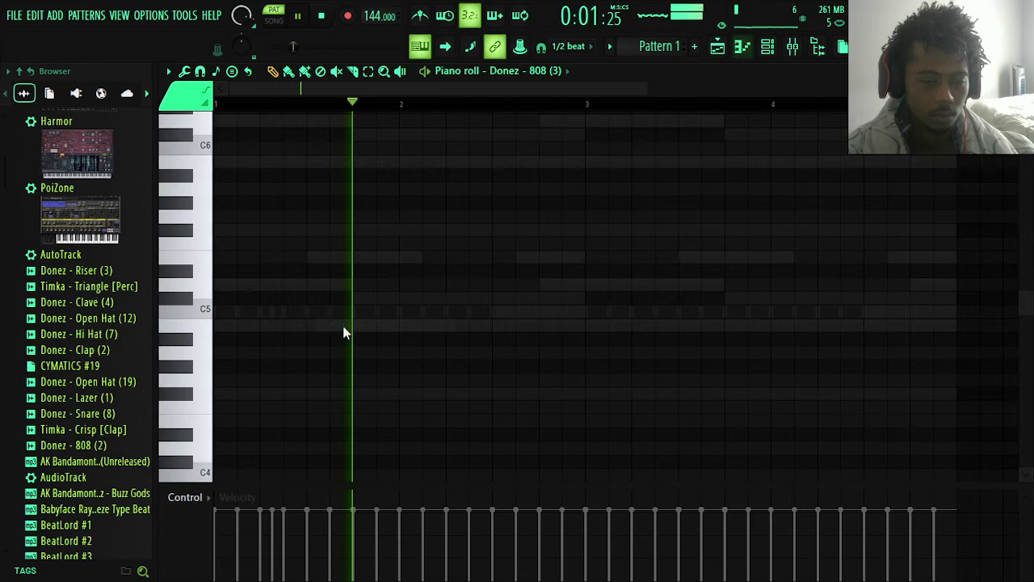
left_click(216, 230)
left_click_drag(301, 231, 236, 230)
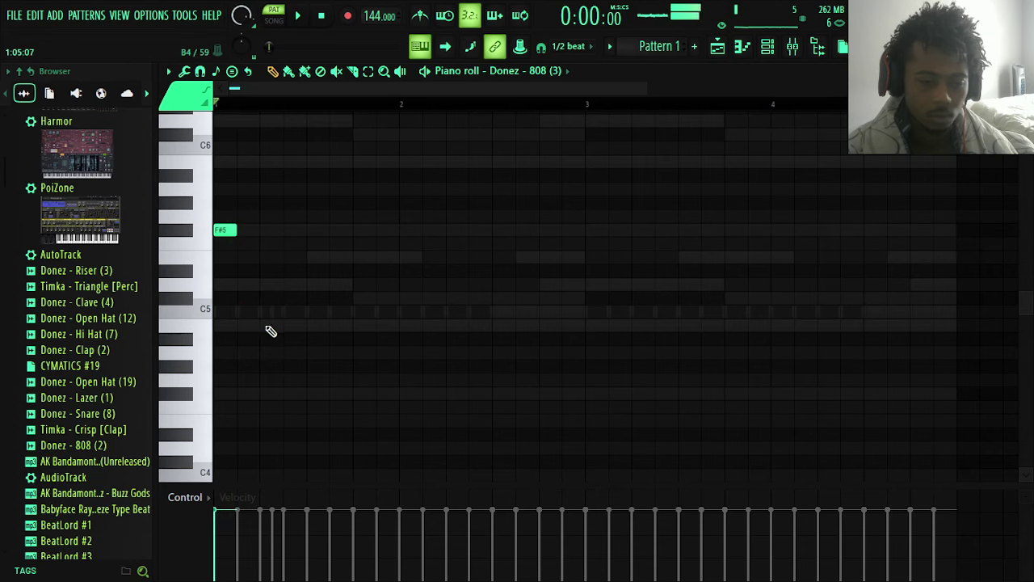
- Try a half-beat B4 note around beat 2 of bar 1, replaying the pattern to check its timing
left_click(293, 325)
key("space")
right_click(294, 325)
key("space")
left_click(272, 325)
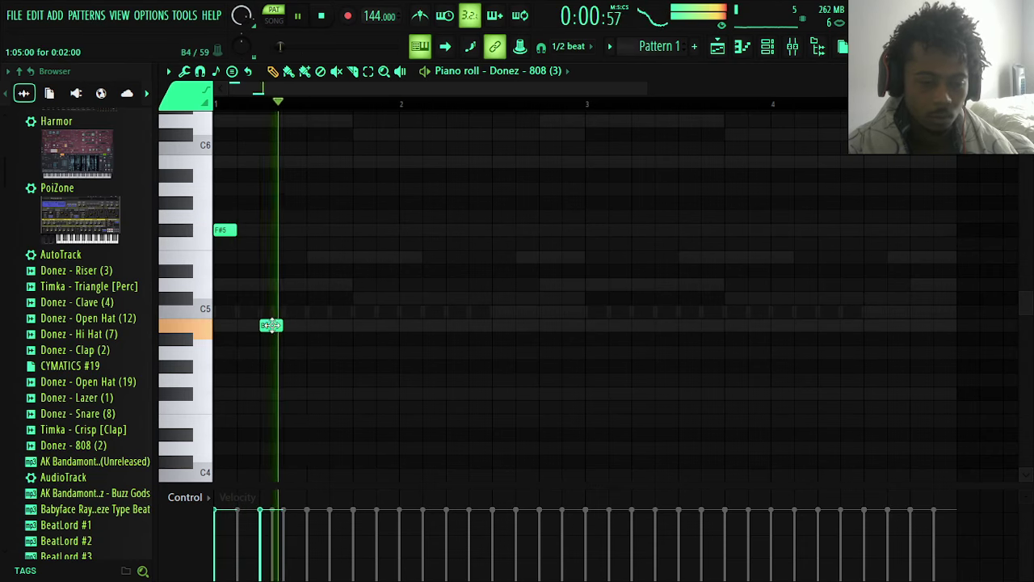
key("space")
right_click(270, 325)
key("space")
left_click(276, 326)
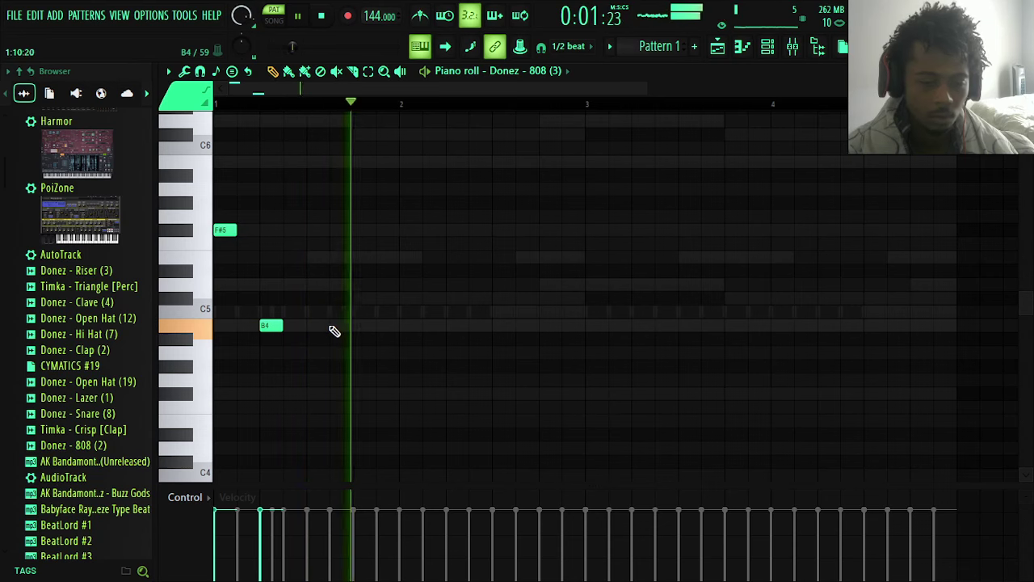
- Add half-beat B4 notes at step 15 of bar 1 and step 5 of bar 2, and an F#5 at the start of bar 3
key("space")
key("space")
left_click(378, 325)
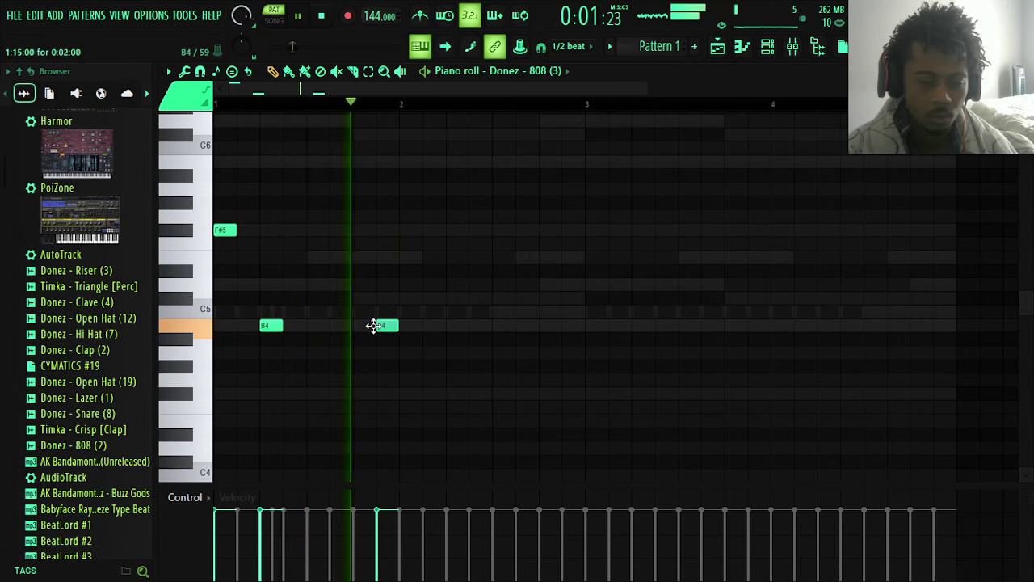
left_click(450, 327)
left_click(595, 217)
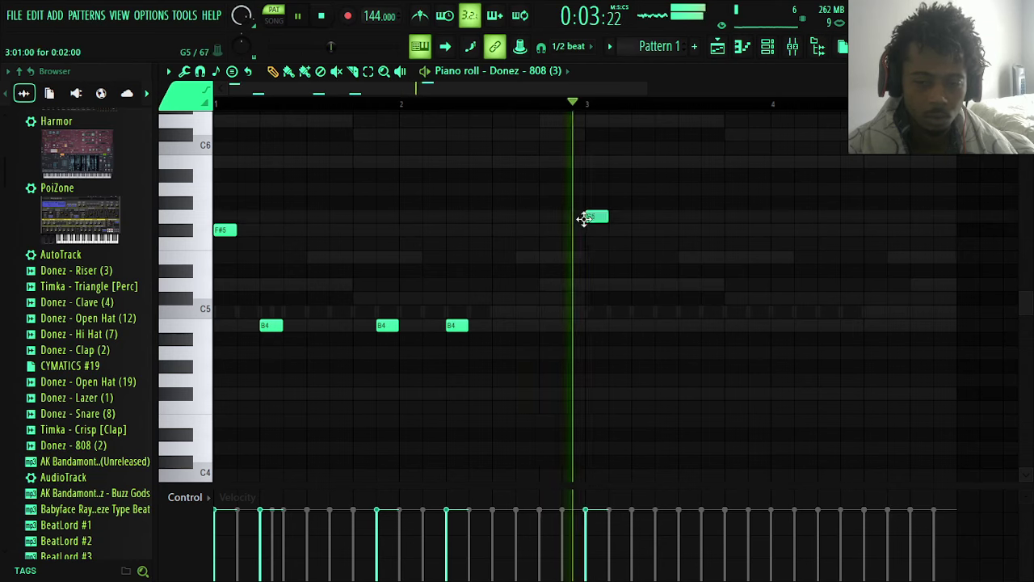
key("space")
key("space")
right_click(591, 218)
left_click(591, 231)
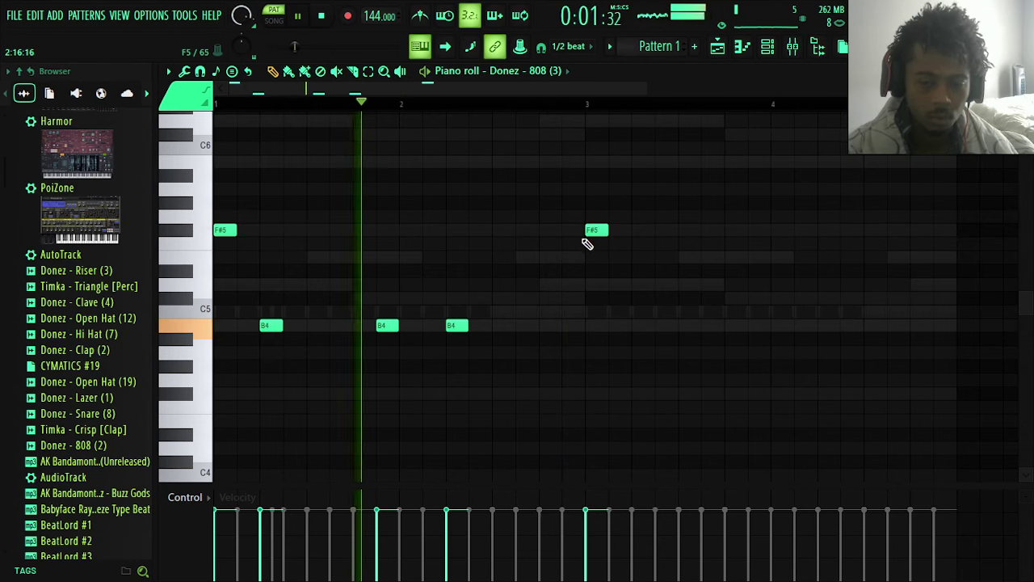
- Replace the B4 on beat 2 of bar 1 with a B4 at step 7 of the same bar
key("space")
key("space")
right_click(279, 325)
left_click(286, 326)
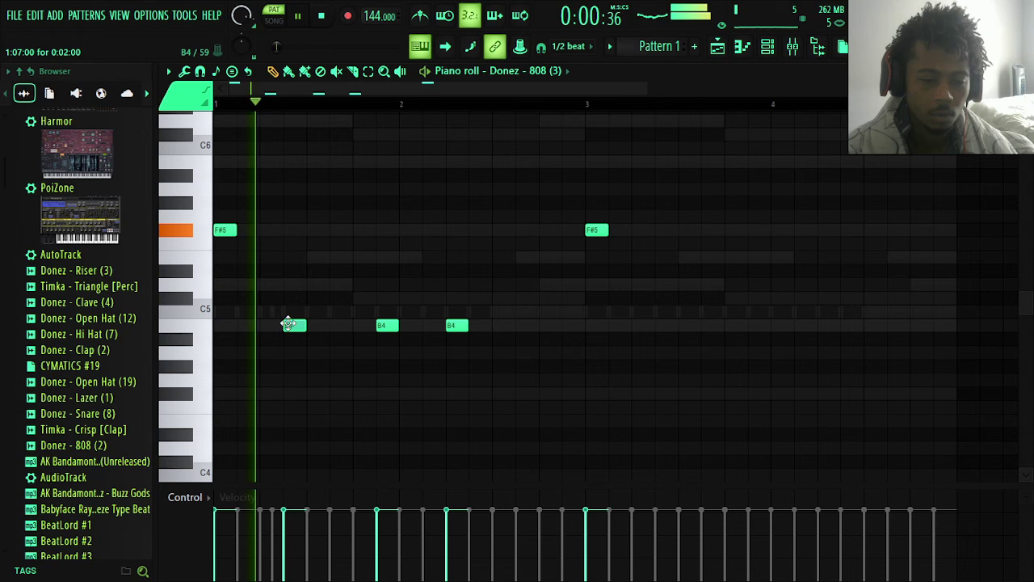
- Add B4 notes at step 9 of bar 2, steps 7 and 15 of bar 3, and steps 5 and 11 of bar 4
left_click(499, 325)
left_click(663, 325)
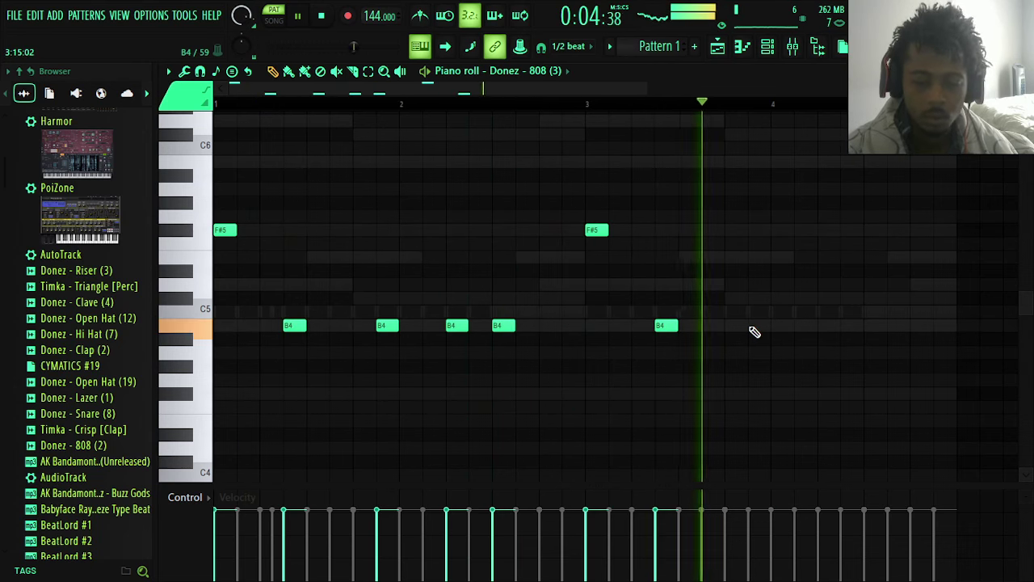
left_click(755, 324)
left_click(828, 325)
left_click(895, 324)
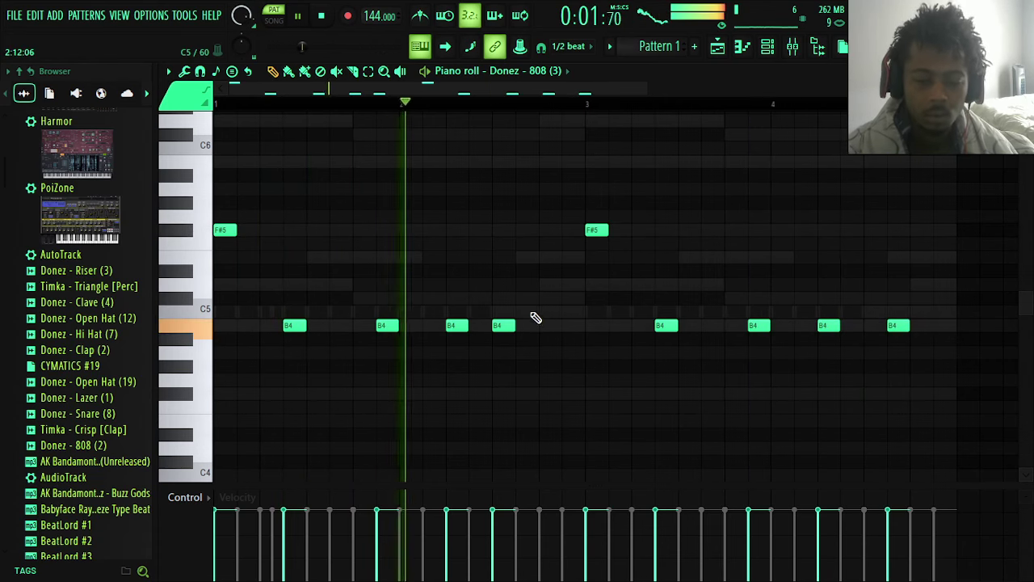
- Finish the 808 line with a D5 at step 15 of bar 2 and a B4 at step 15 of bar 4
left_click(568, 284)
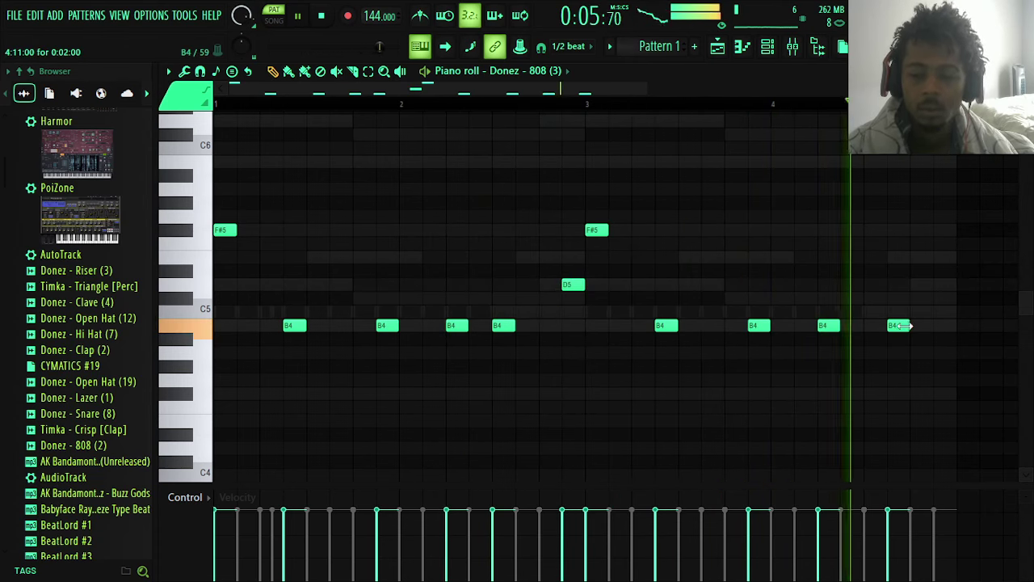
left_click(939, 324)
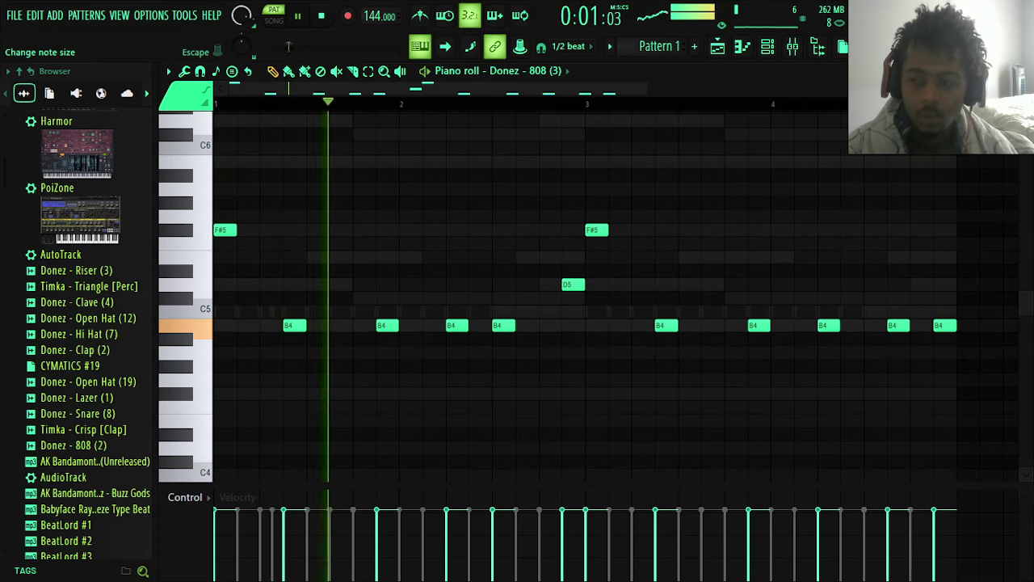
left_click(1025, 71)
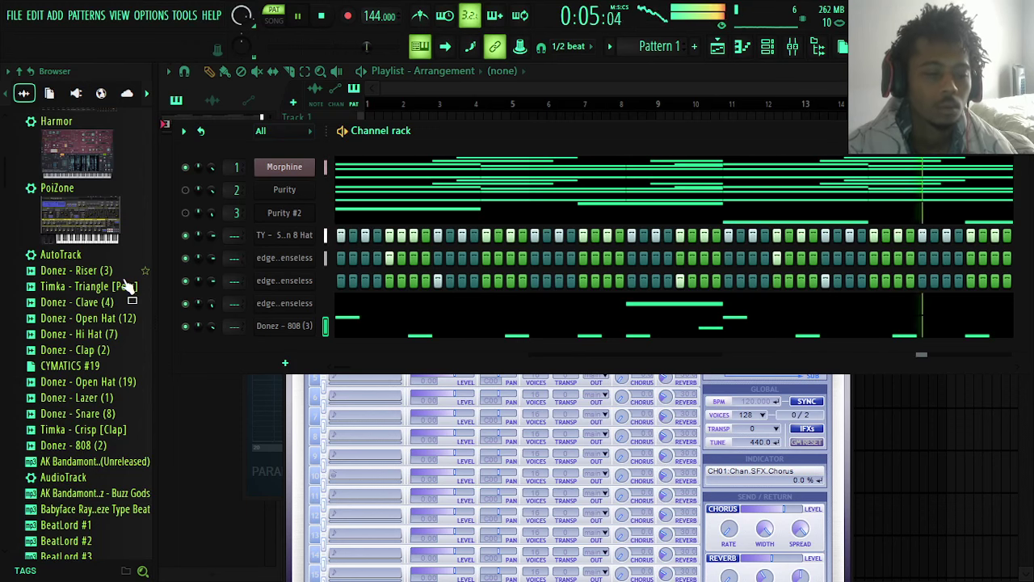
- Add Timka - Triangle [Perc] from the recent files as a new channel and reverse its sample
left_click(80, 397)
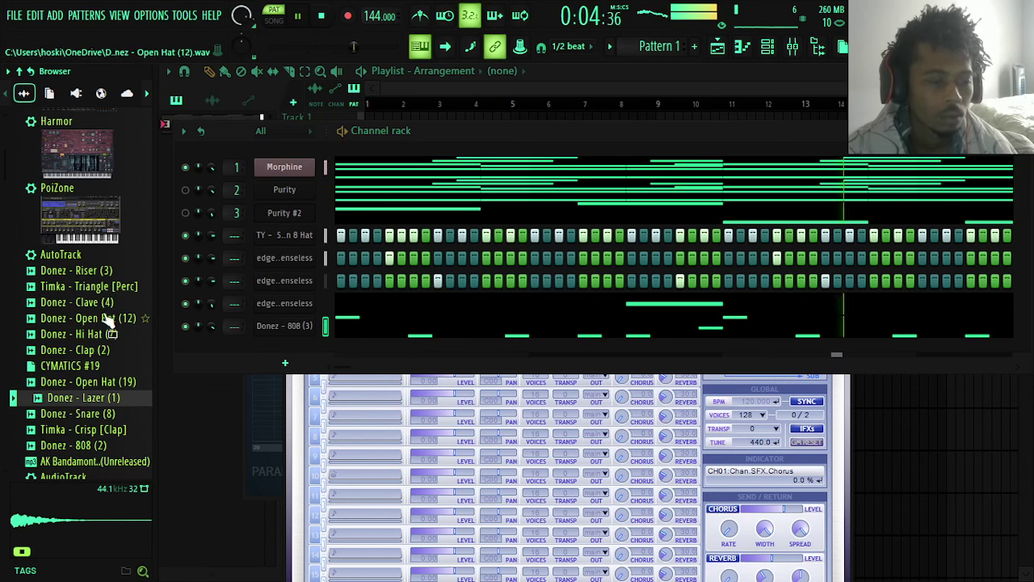
left_click_drag(89, 286, 275, 361)
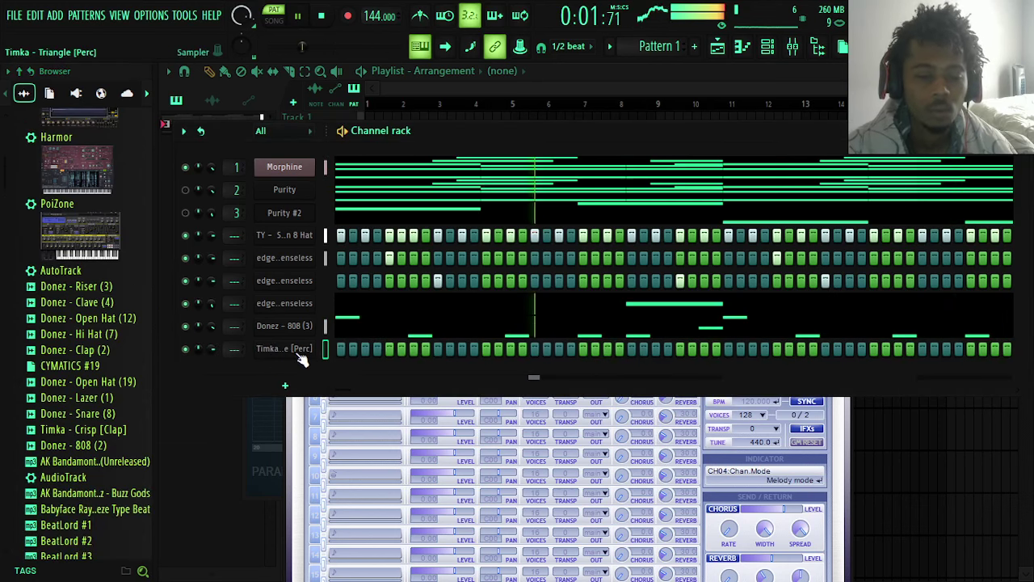
left_click(285, 348)
left_click(657, 202)
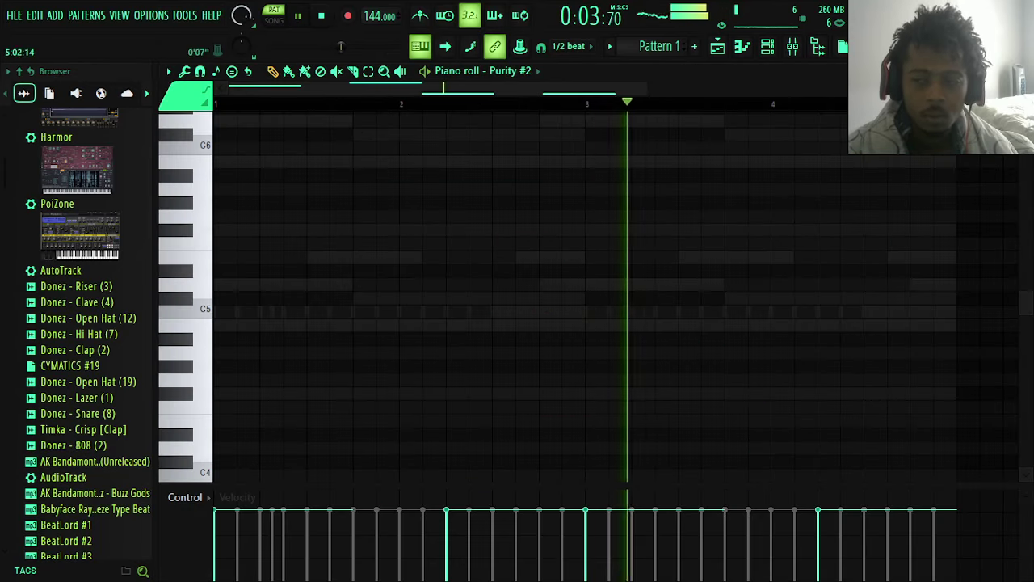
left_click(1023, 72)
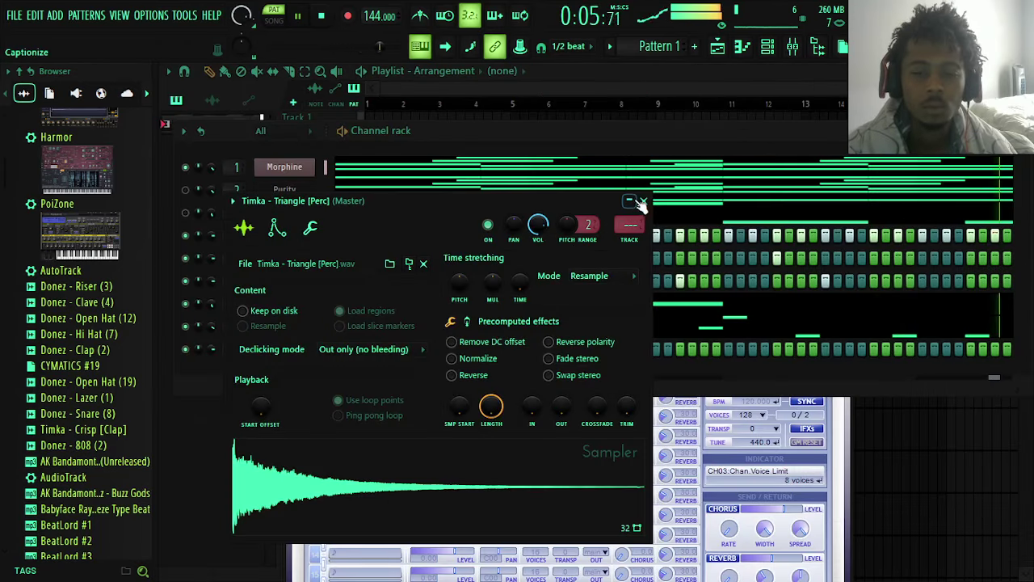
left_click(498, 378)
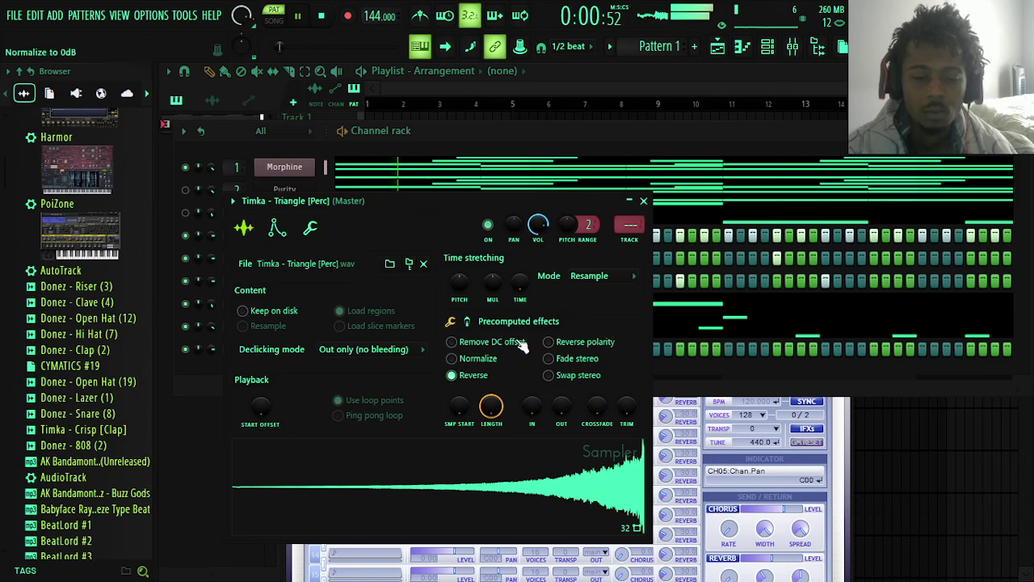
left_click(643, 200)
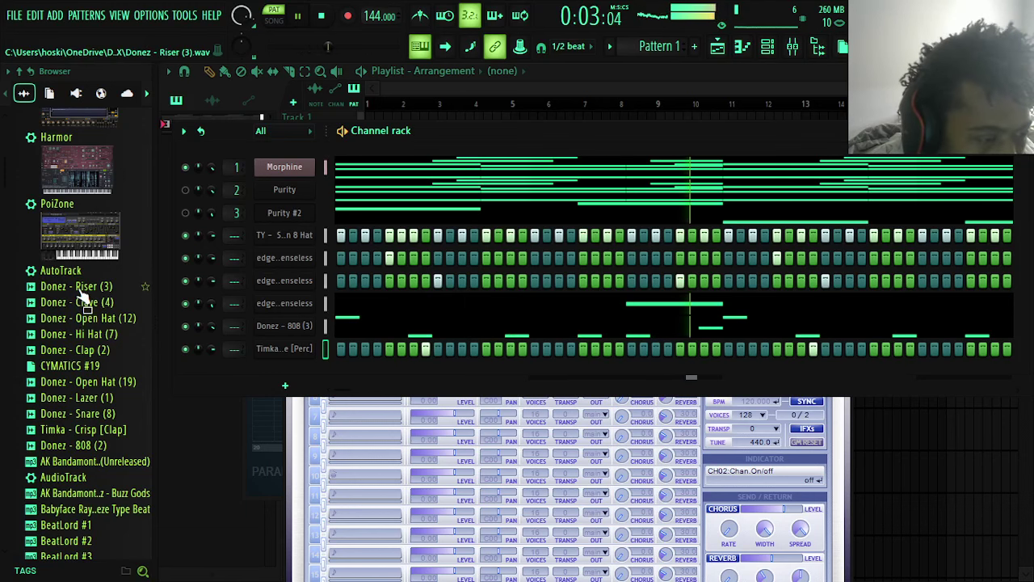
- Unmute the Purity channel and look through the recent files for another sound
scroll(93, 275, "down", 4)
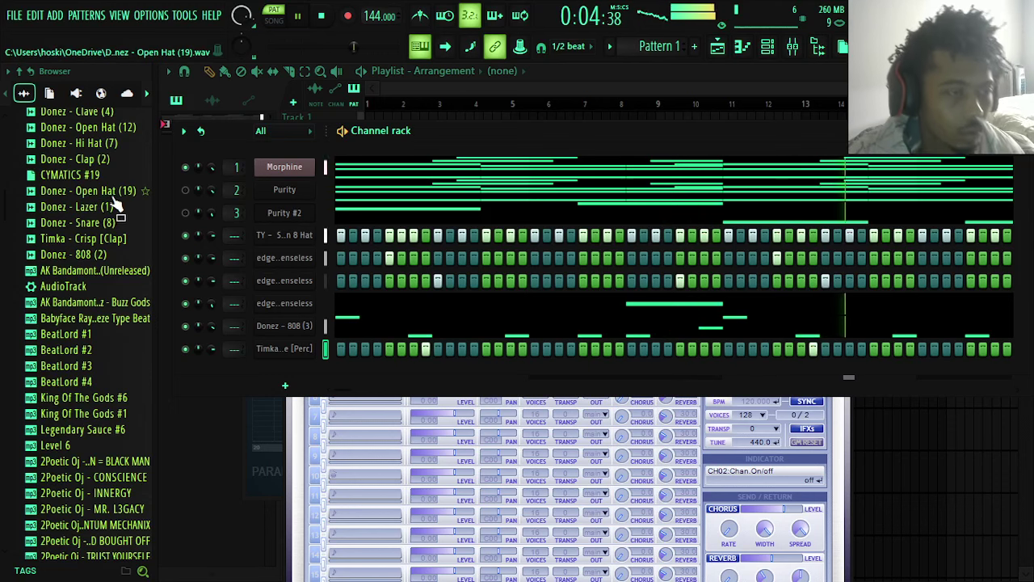
left_click(186, 191)
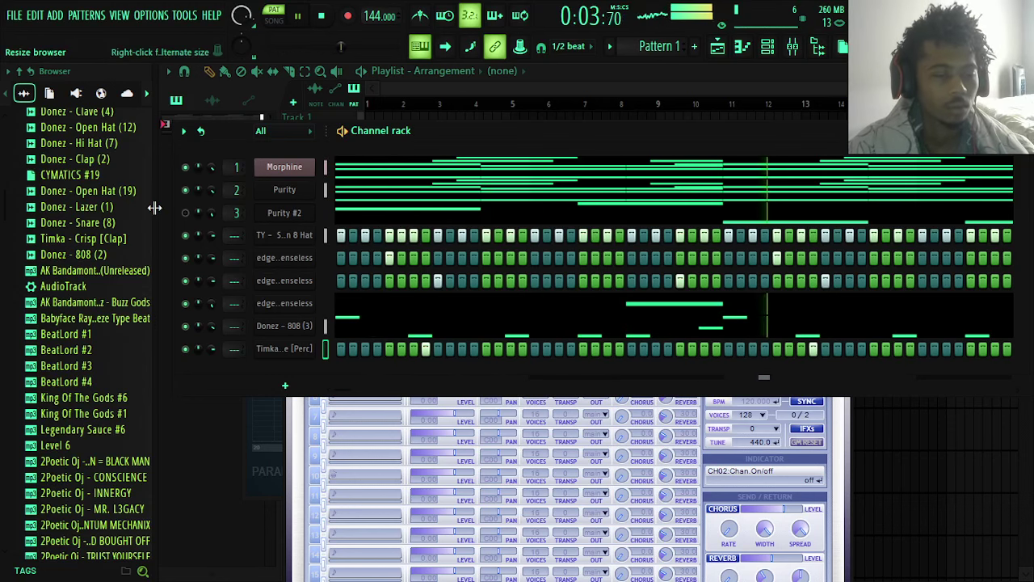
scroll(134, 256, "up", 4)
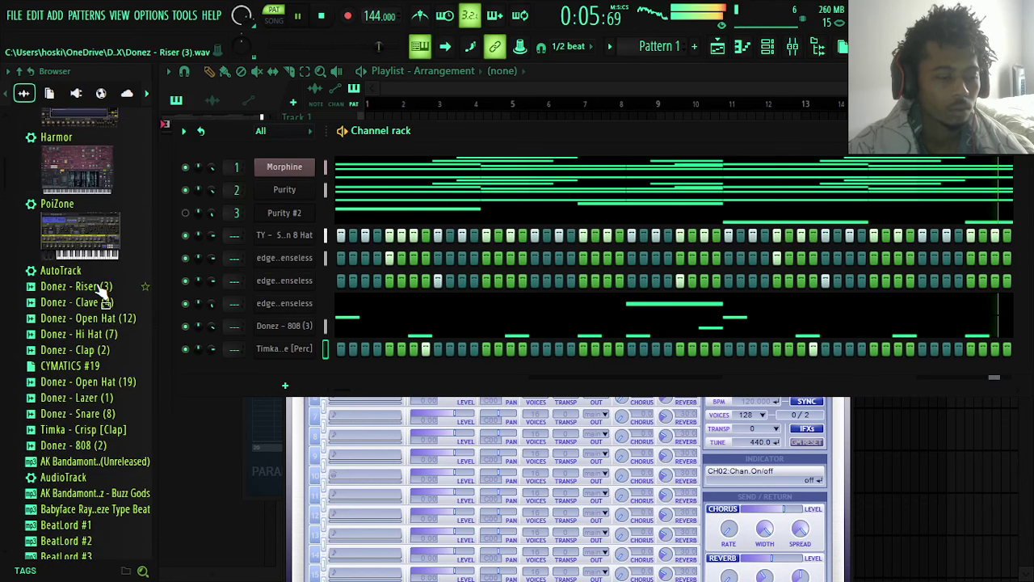
scroll(74, 328, "up", 4)
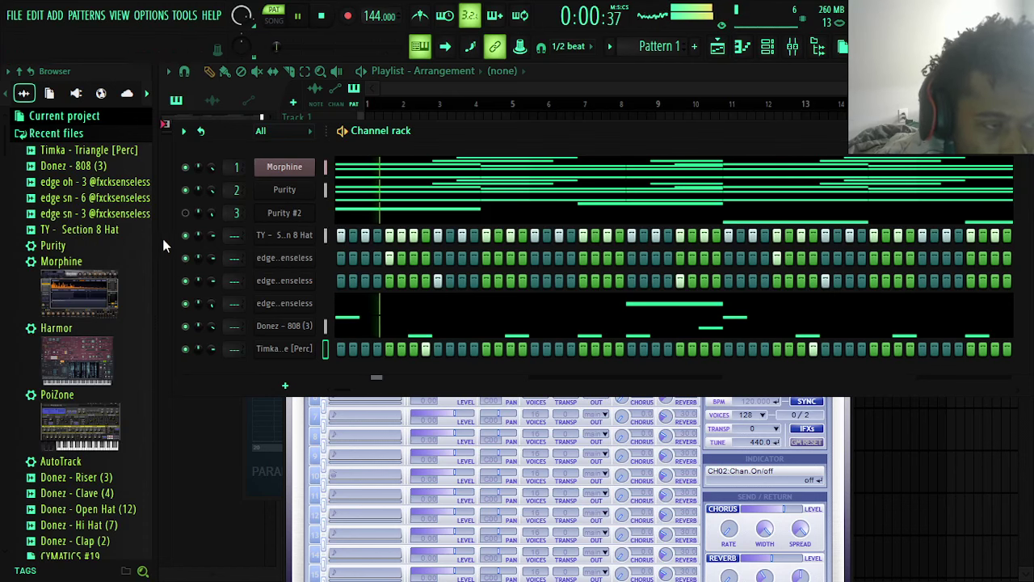
- Set the snap to 1/4 beat and add a C5 note at step 14 of bar 4 in the TY - Section 8 Hat part
right_click(307, 234)
left_click(339, 234)
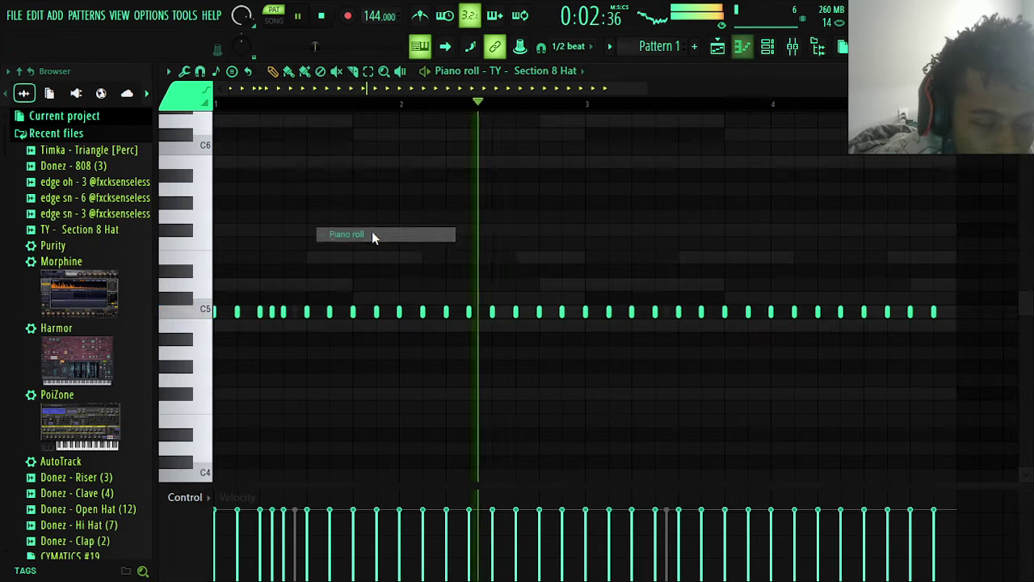
left_click(569, 46)
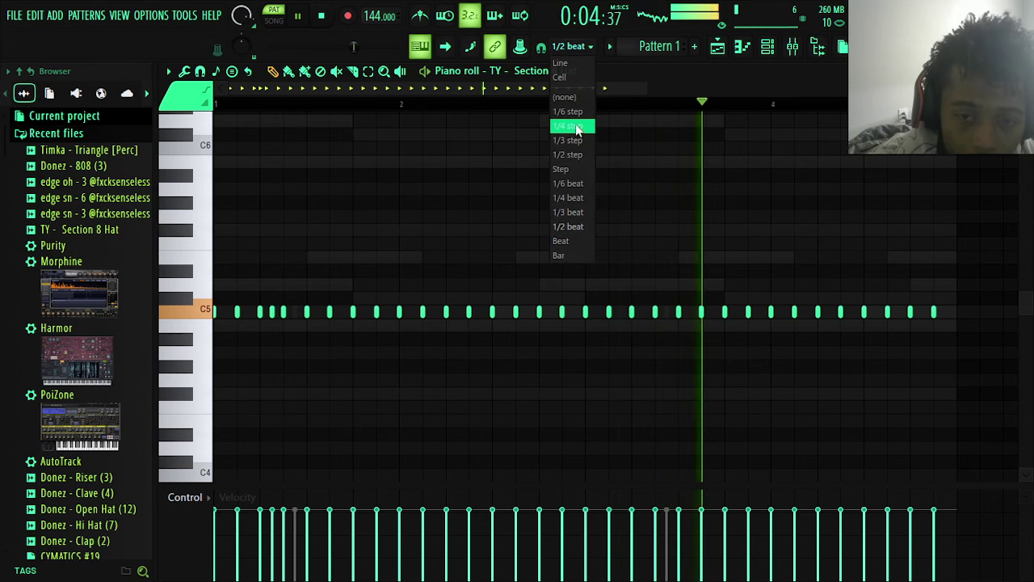
left_click(586, 185)
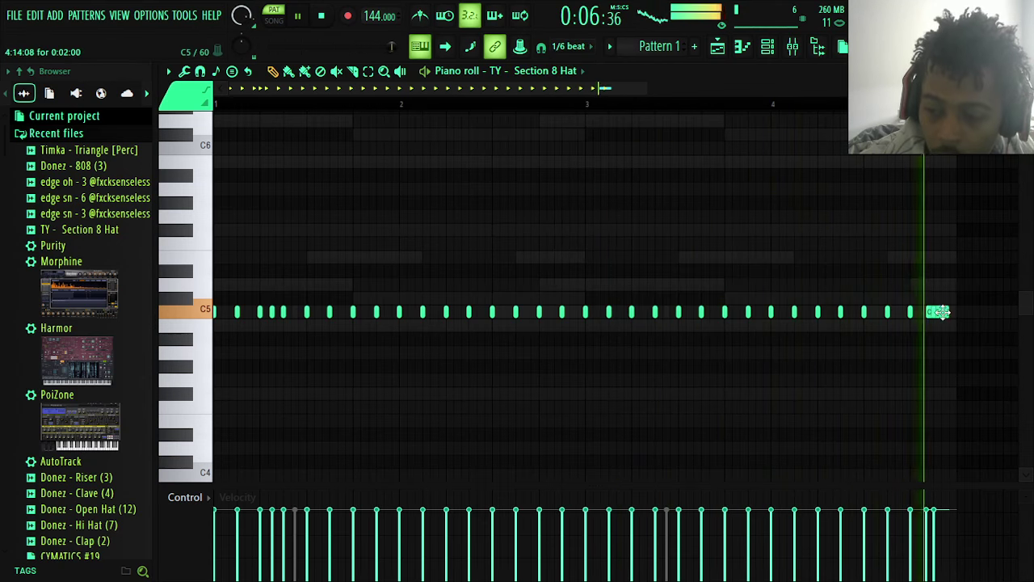
left_click(569, 46)
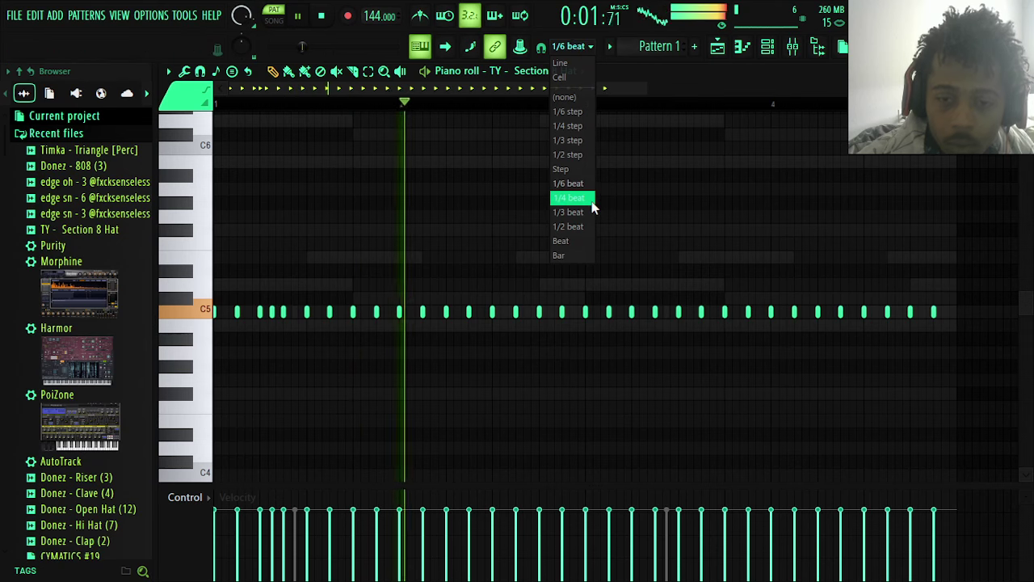
left_click(587, 199)
left_click(936, 321)
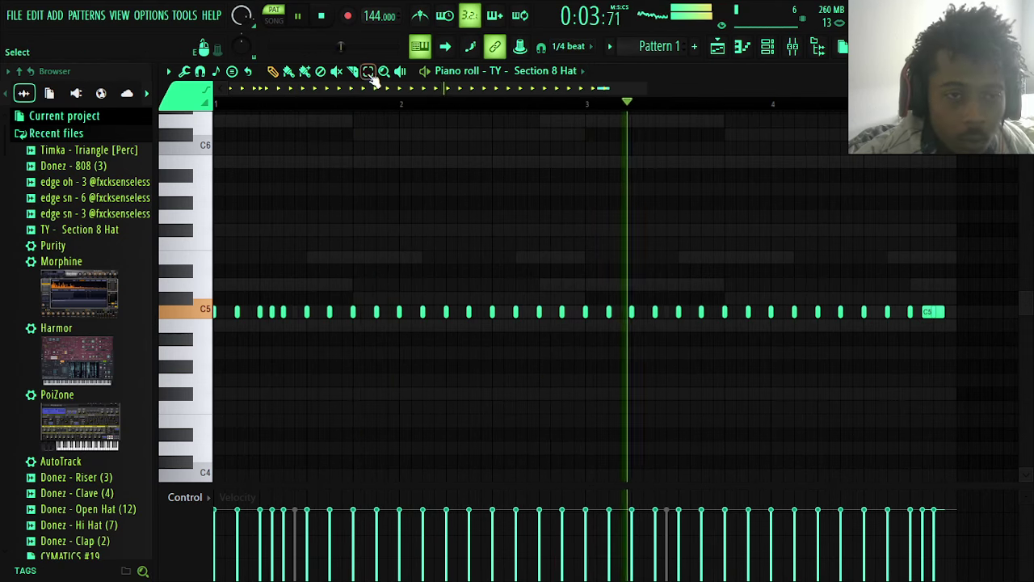
- Transpose the last three hat notes, at steps 13 to 15 of bar 4, down an octave to C4
left_click_drag(944, 280, 908, 330)
key("ctrl+Down")
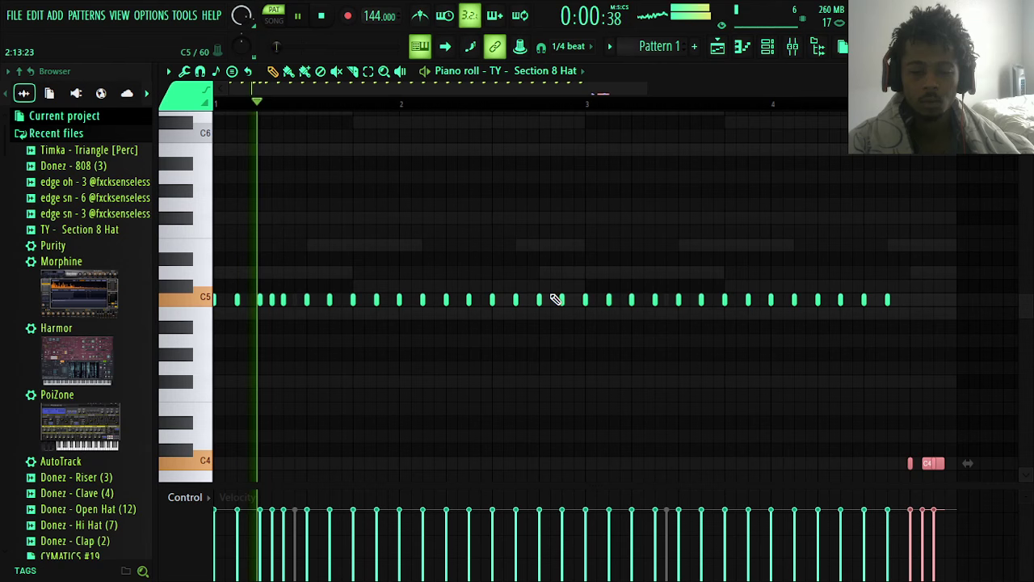
left_click(1023, 71)
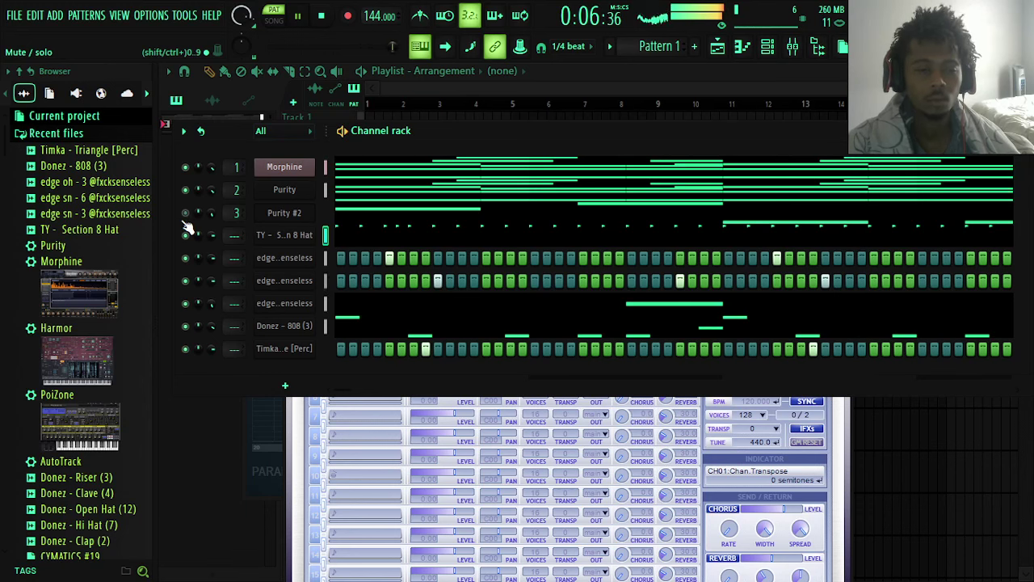
- Try the GM Normal sounds Melodic Tom and Tubular Bells on the Purity #2 channel, keeping Tubular Bells selected
right_click(287, 219)
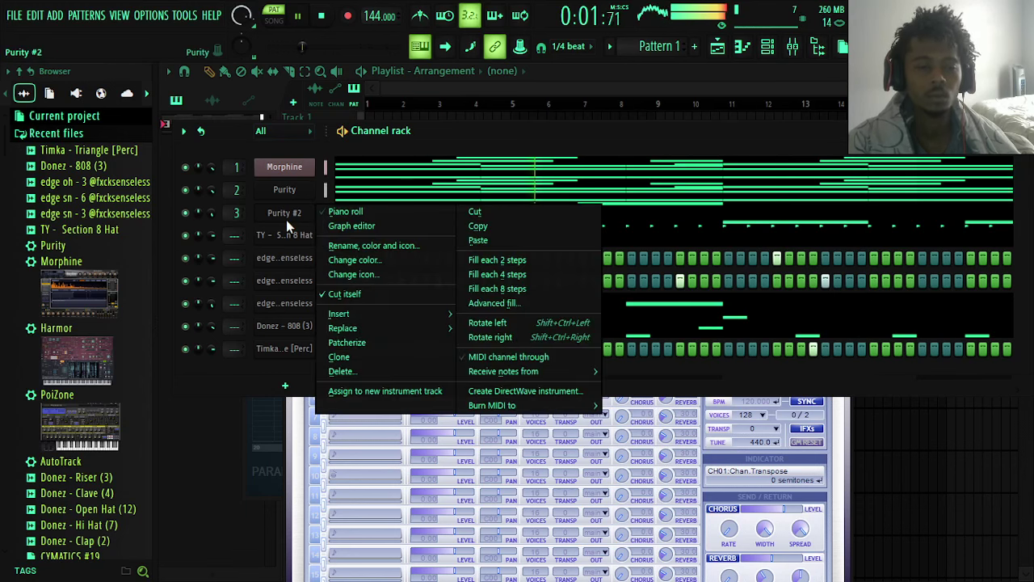
left_click(287, 219)
left_click(288, 219)
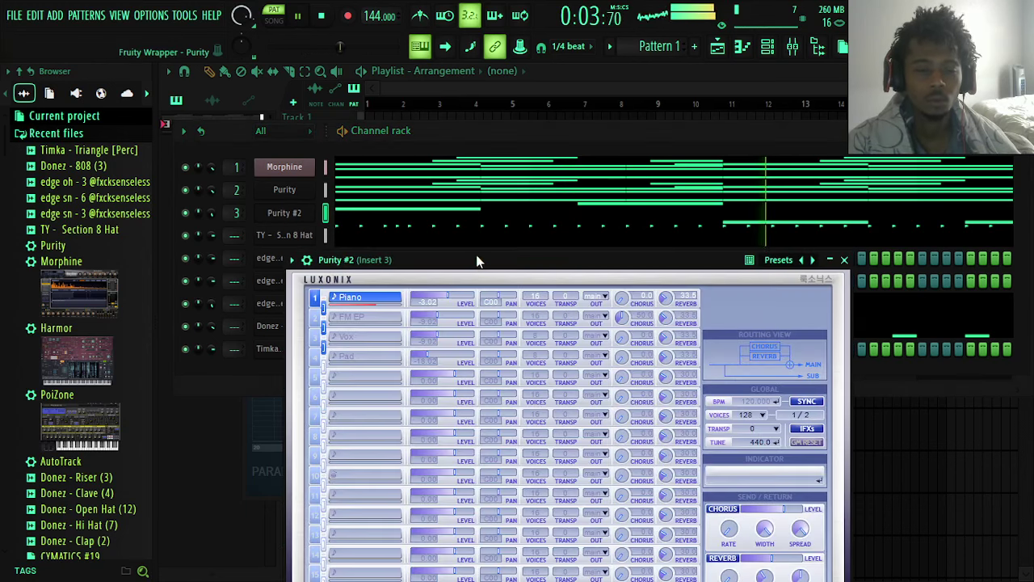
left_click_drag(476, 261, 428, 161)
left_click(618, 549)
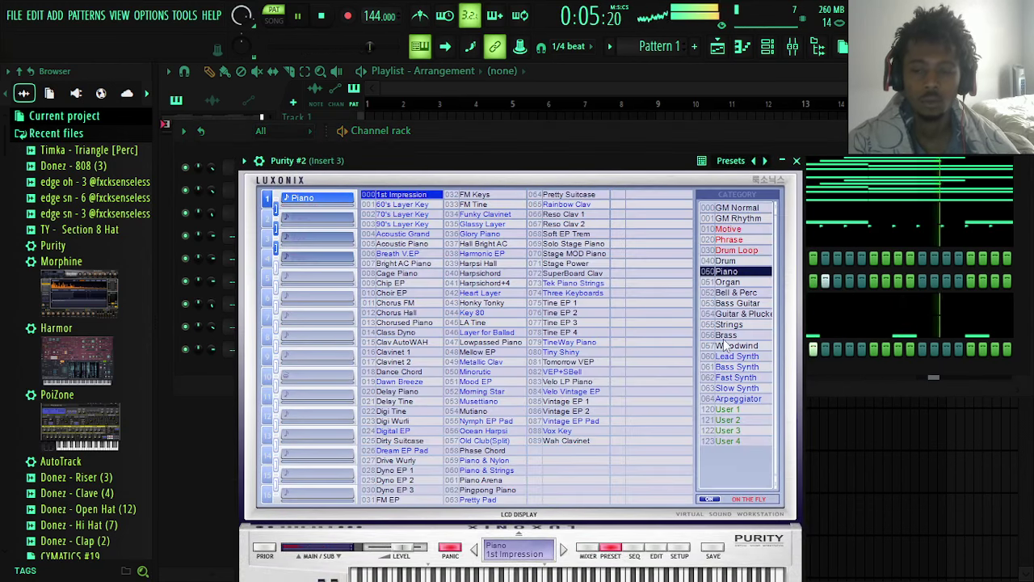
left_click(733, 208)
left_click(644, 402)
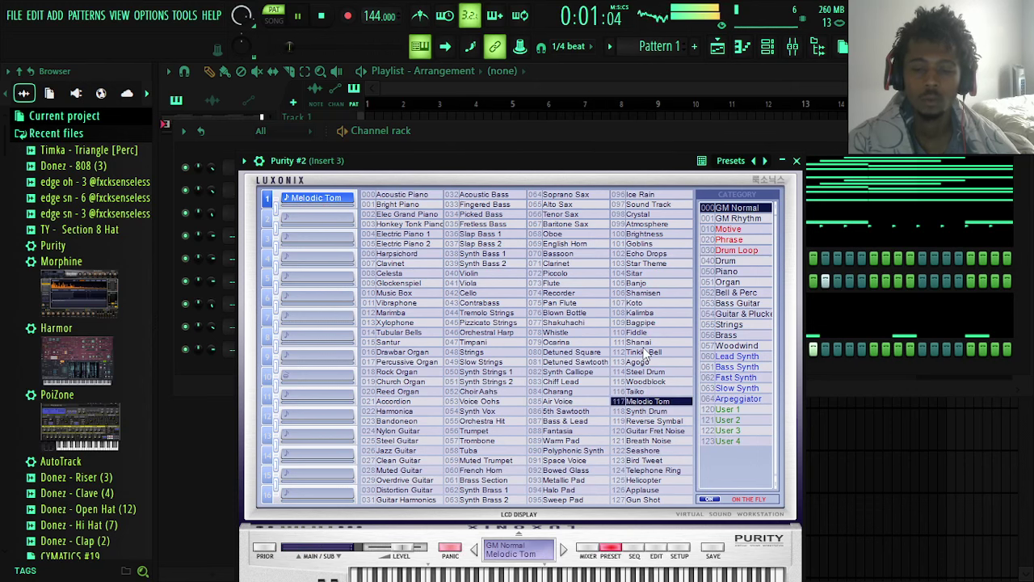
left_click(410, 338)
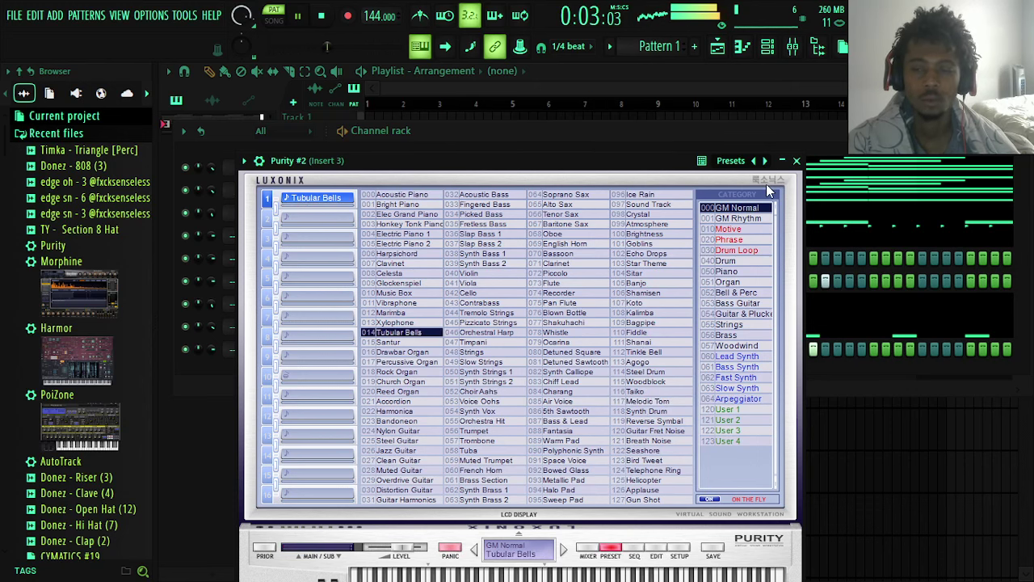
left_click(783, 140)
- Try the Purity #2 melody an octave higher at E6, F#6 and B5, and return it to E5, F#5 and B4
right_click(301, 208)
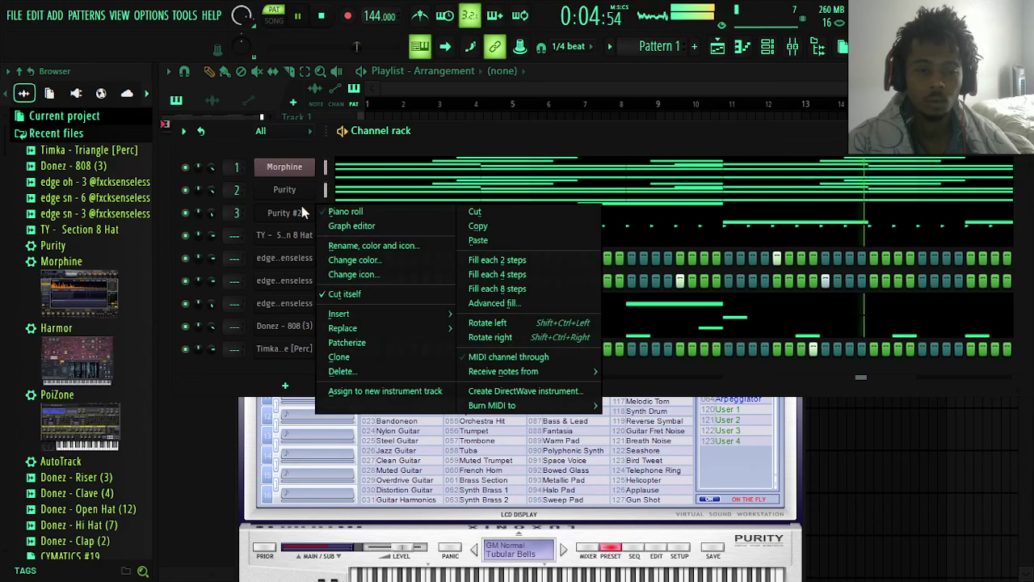
left_click(356, 211)
key("ctrl+Up")
key("ctrl+Up")
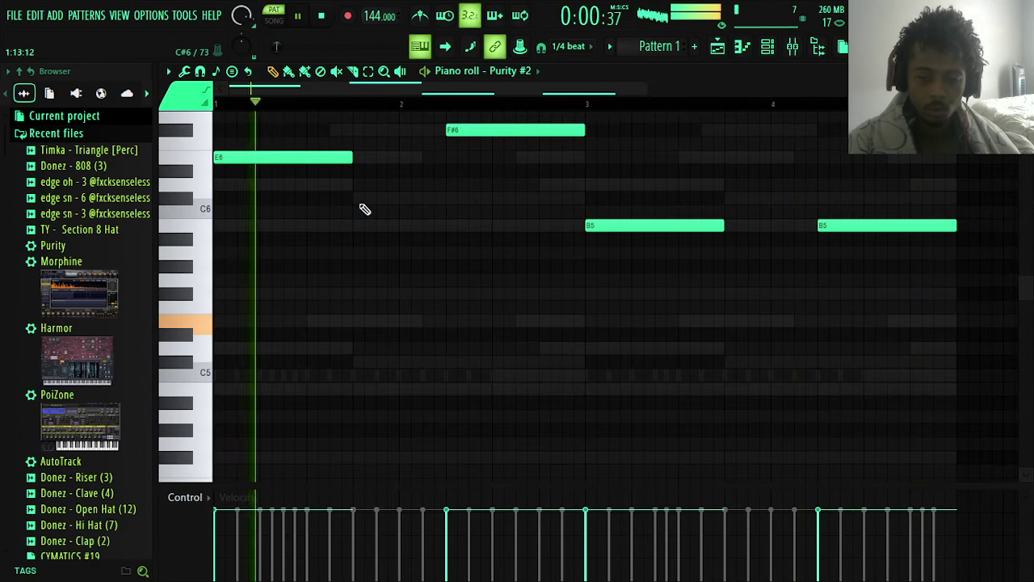
key("ctrl+Down")
key("space")
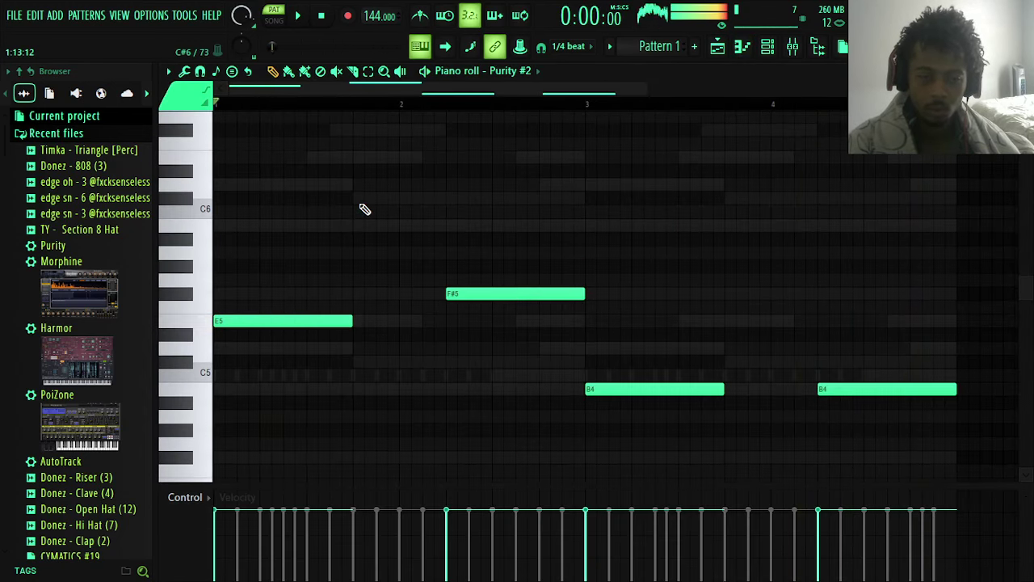
- Raise the Purity #2 channel volume to 52% and play the pattern with it
left_click(781, 56)
key("space")
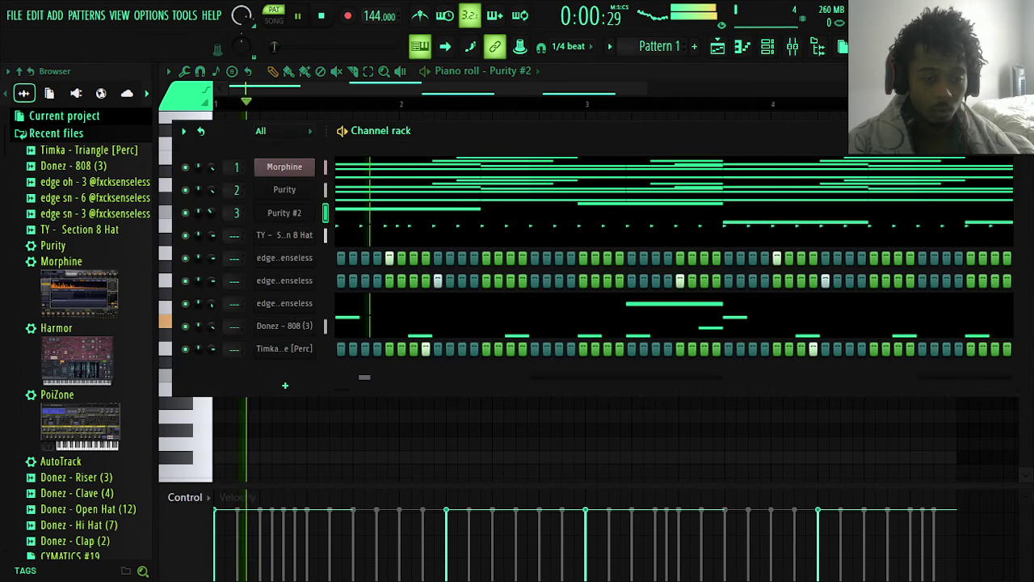
left_click_drag(212, 212, 212, 204)
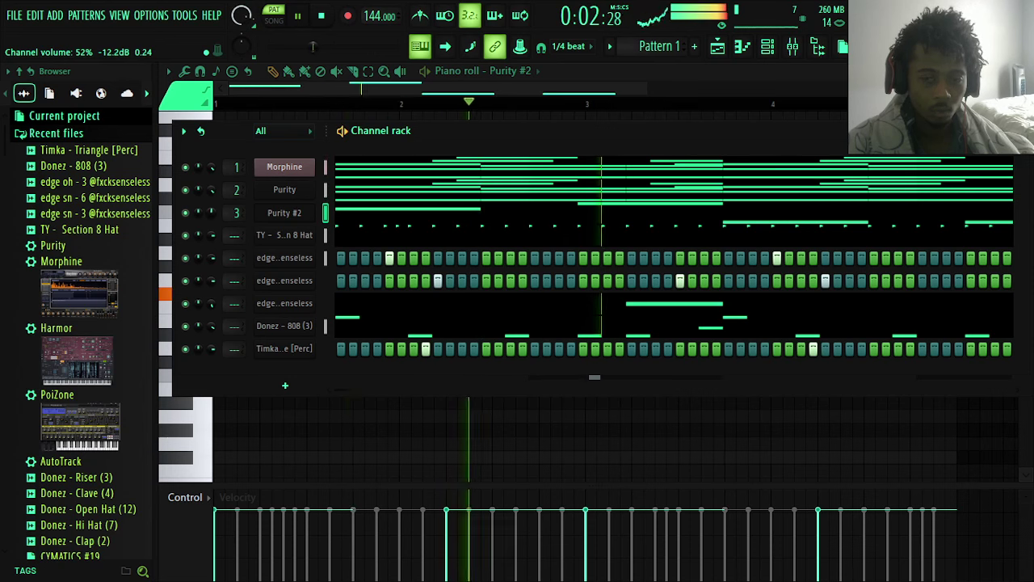
left_click(613, 78)
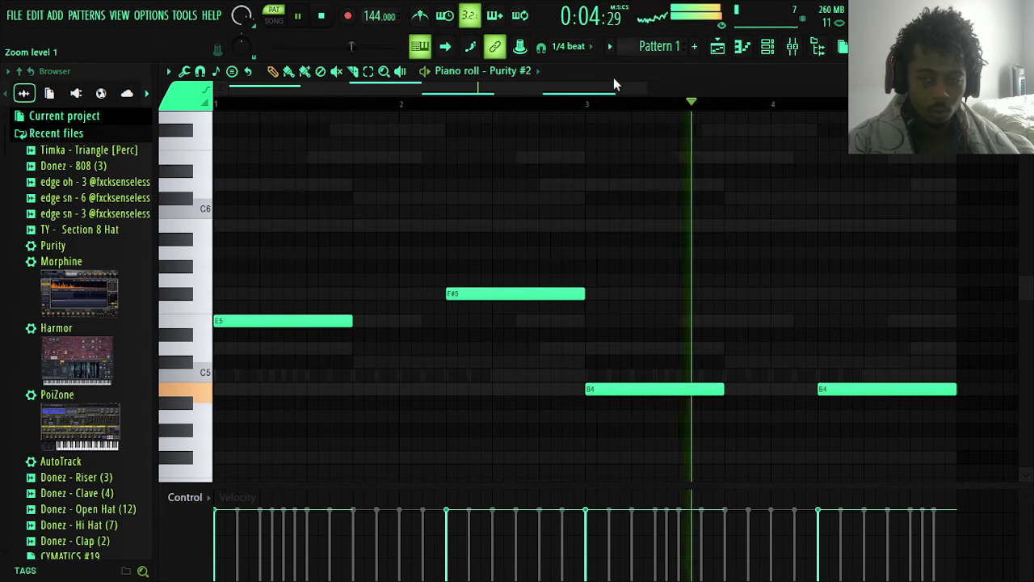
left_click(1025, 71)
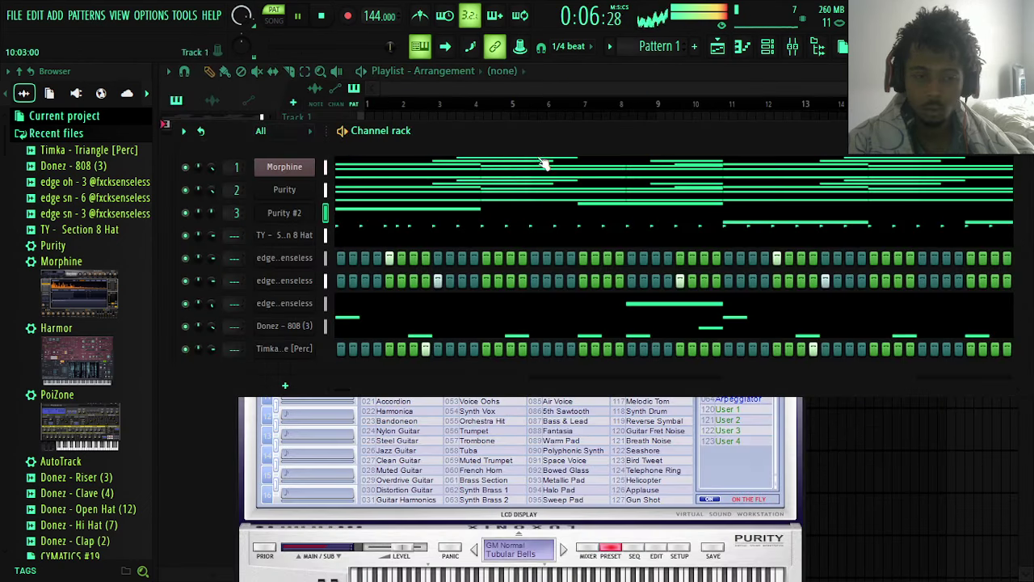
- Delete the Purity #2 channel from the pattern's channels
right_click(312, 212)
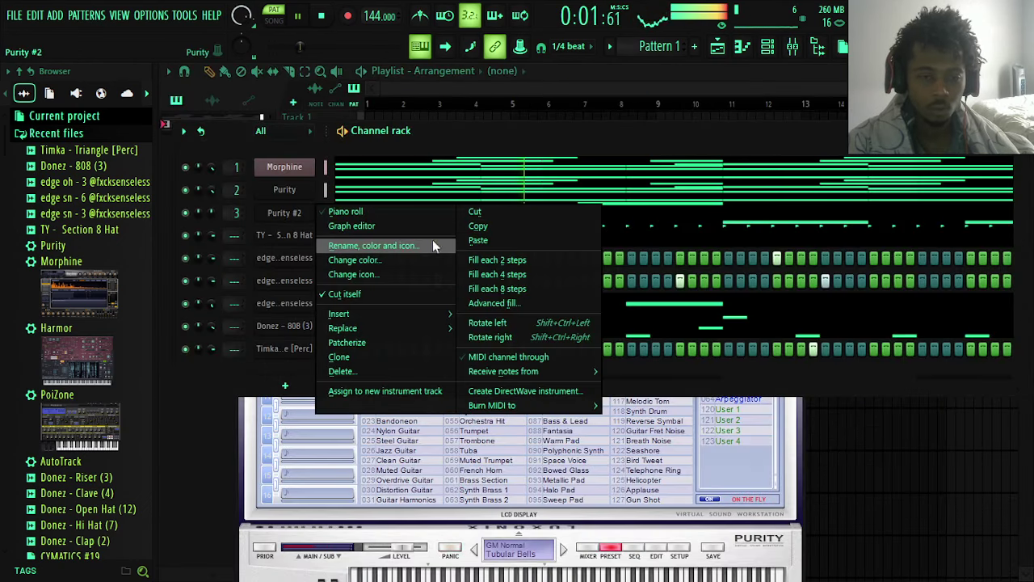
left_click(355, 370)
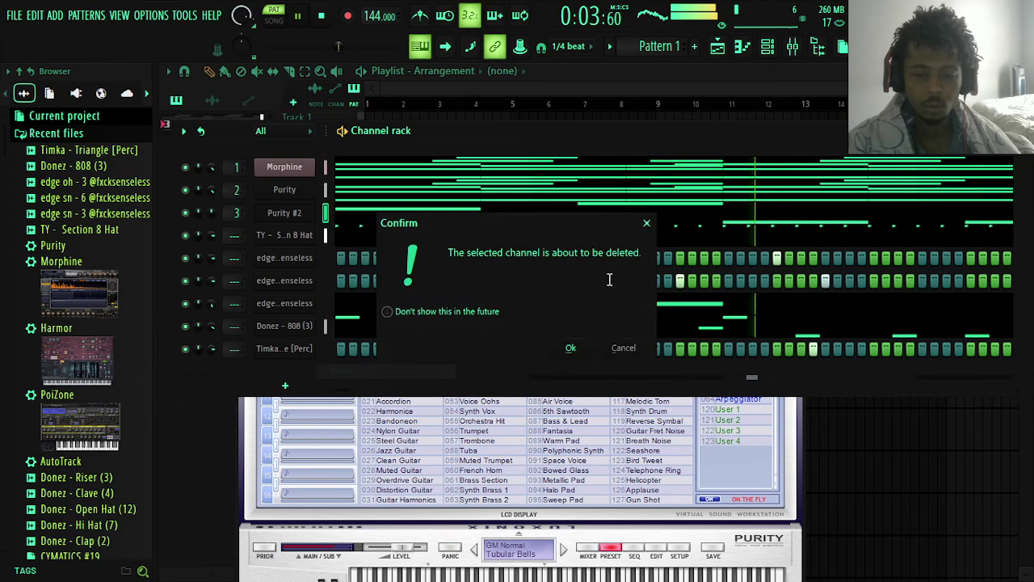
left_click(581, 347)
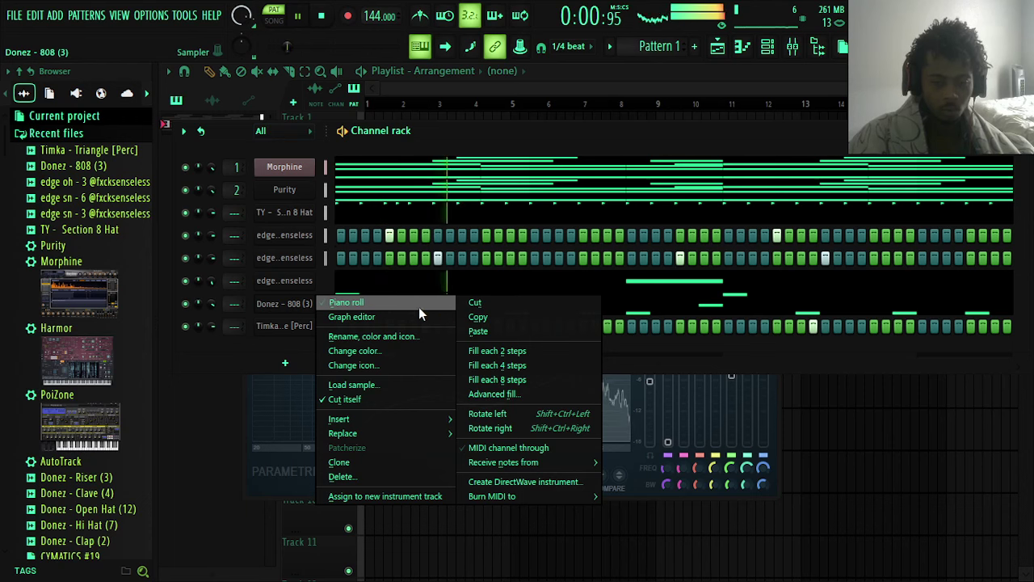
- Move the second B4 note of bar 2 in the Donez - 808 (3) line to step 11
left_click(408, 304)
left_click(521, 391)
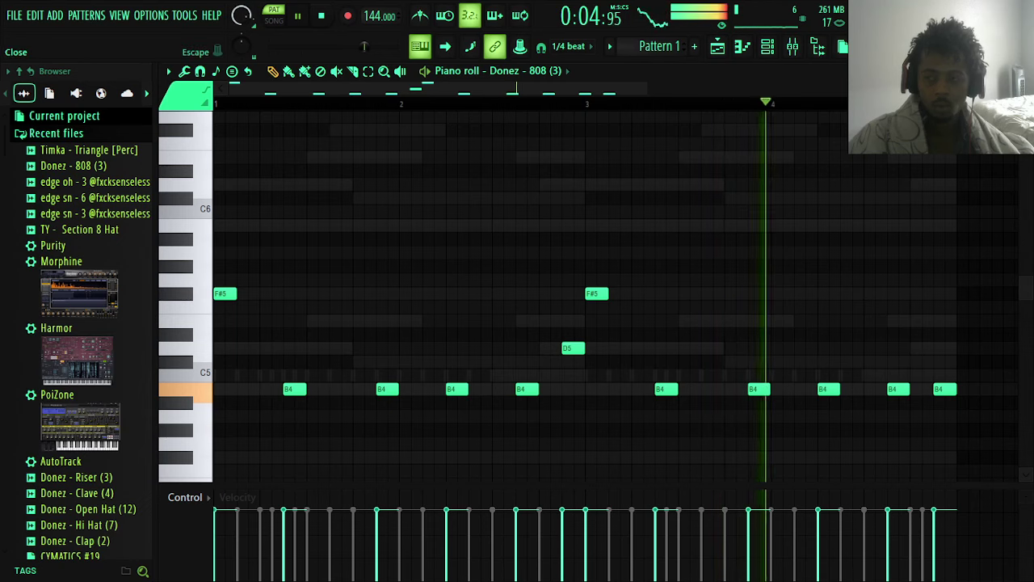
left_click(1023, 71)
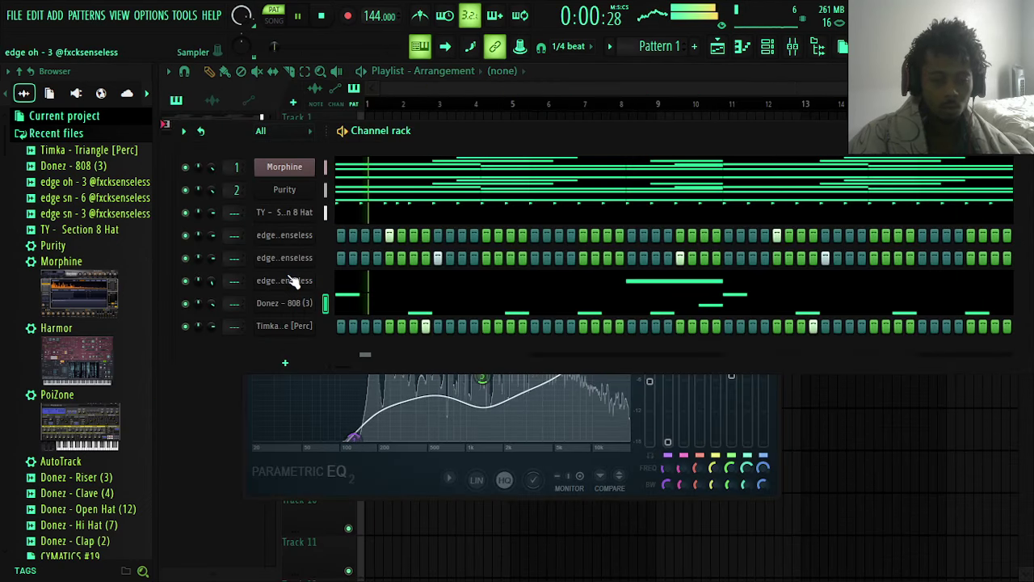
- Look through the recent files and the drum kit folders for another sound to add
scroll(132, 373, "down", 3)
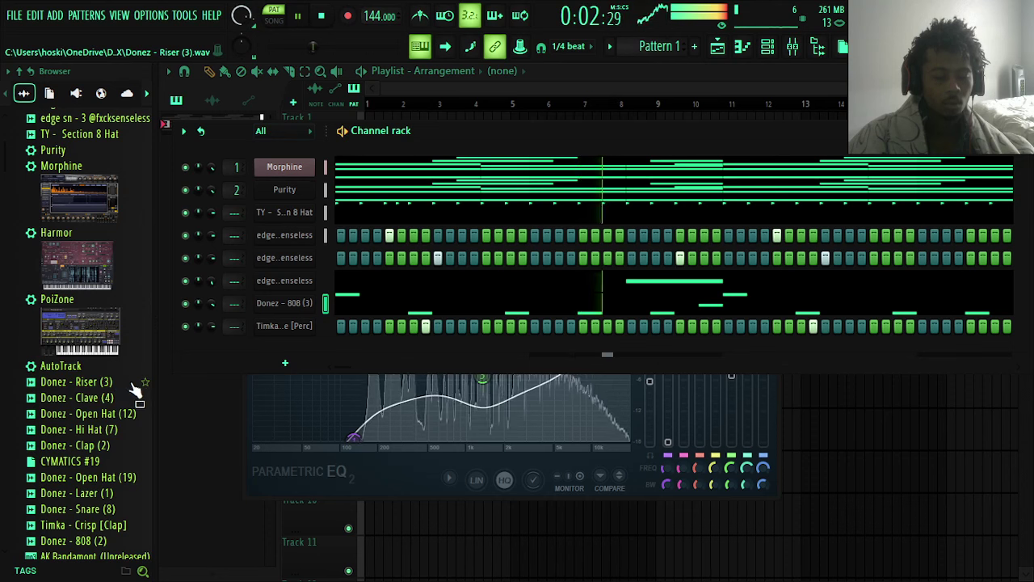
scroll(95, 436, "down", 3)
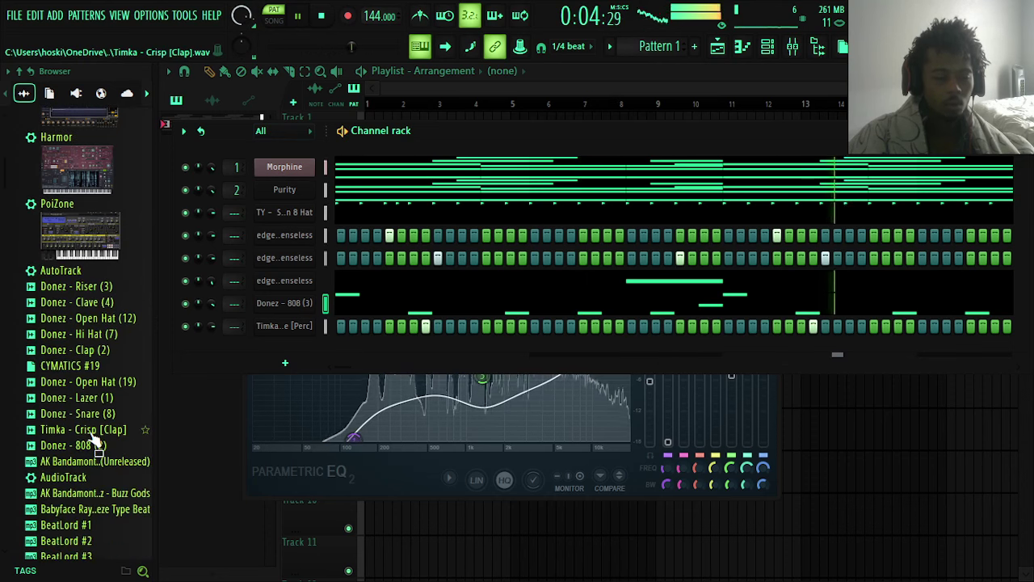
scroll(96, 440, "down", 3)
scroll(96, 436, "down", 3)
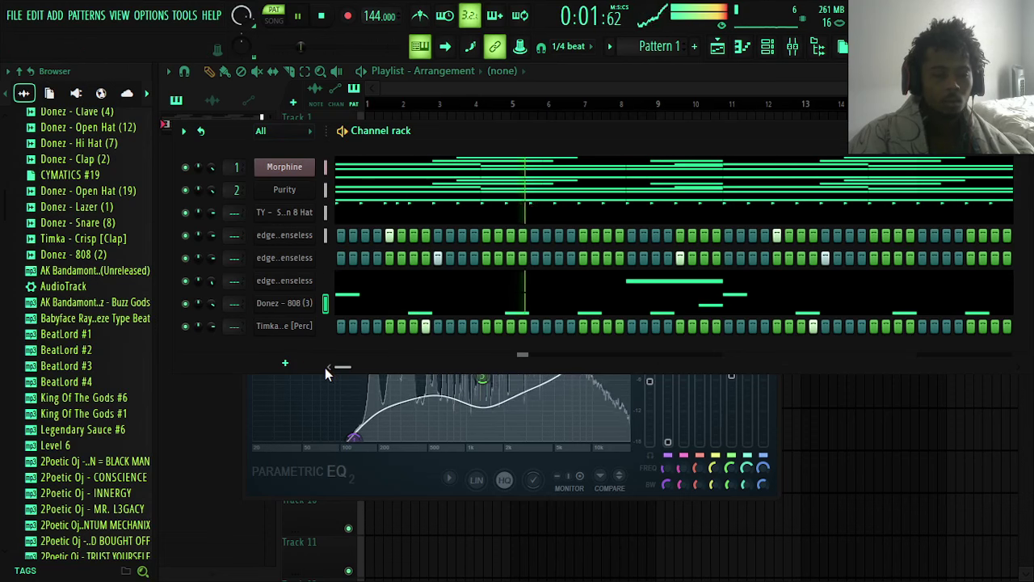
scroll(68, 340, "down", 15)
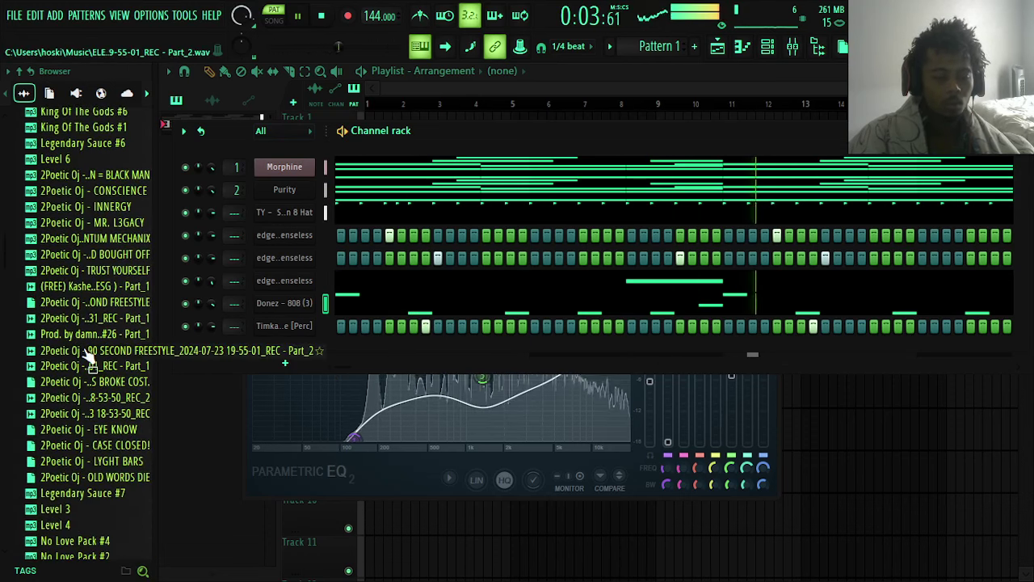
scroll(87, 357, "down", 15)
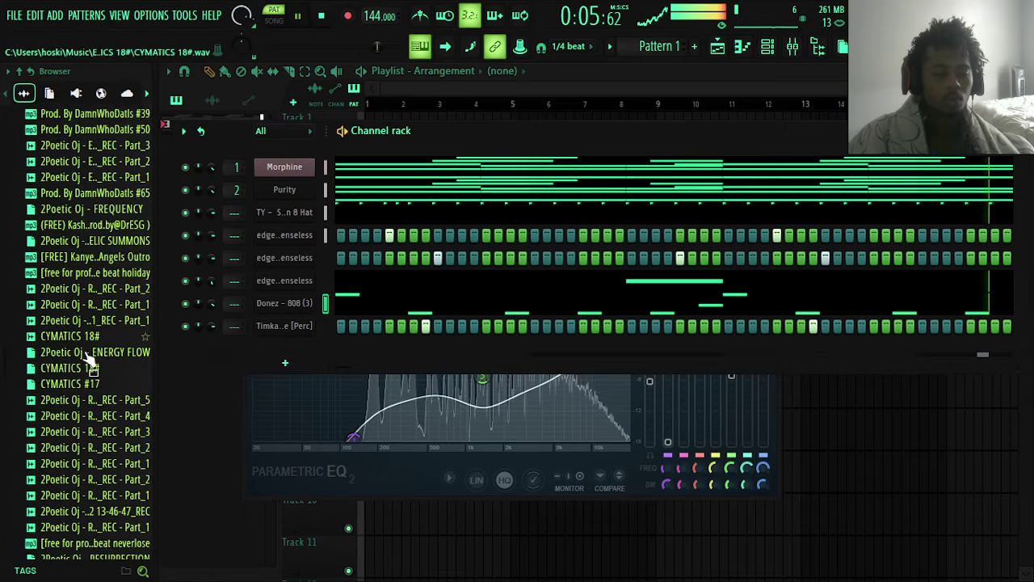
scroll(88, 356, "down", 6)
scroll(93, 360, "up", 20)
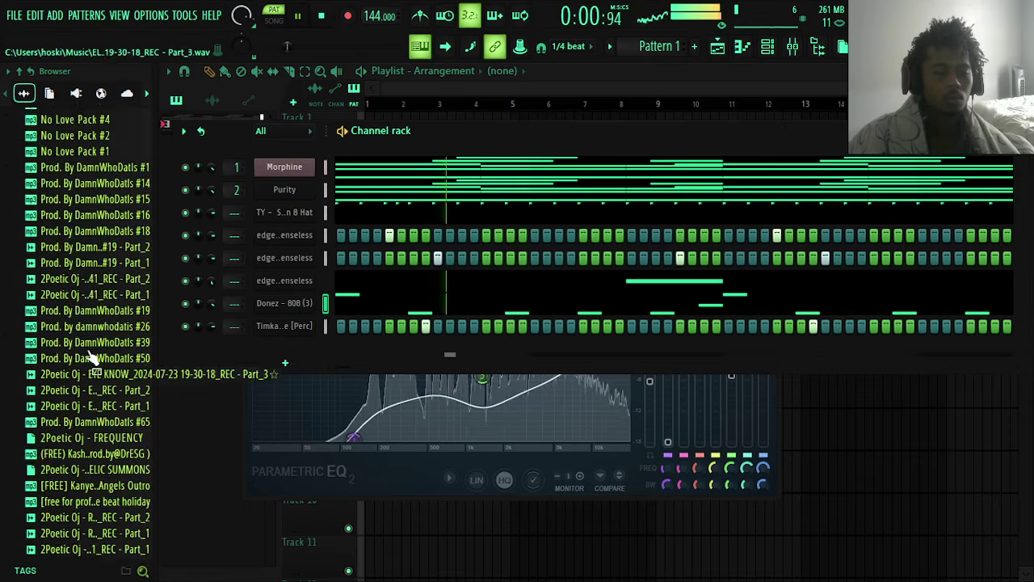
scroll(89, 408, "up", 8)
left_click(105, 117)
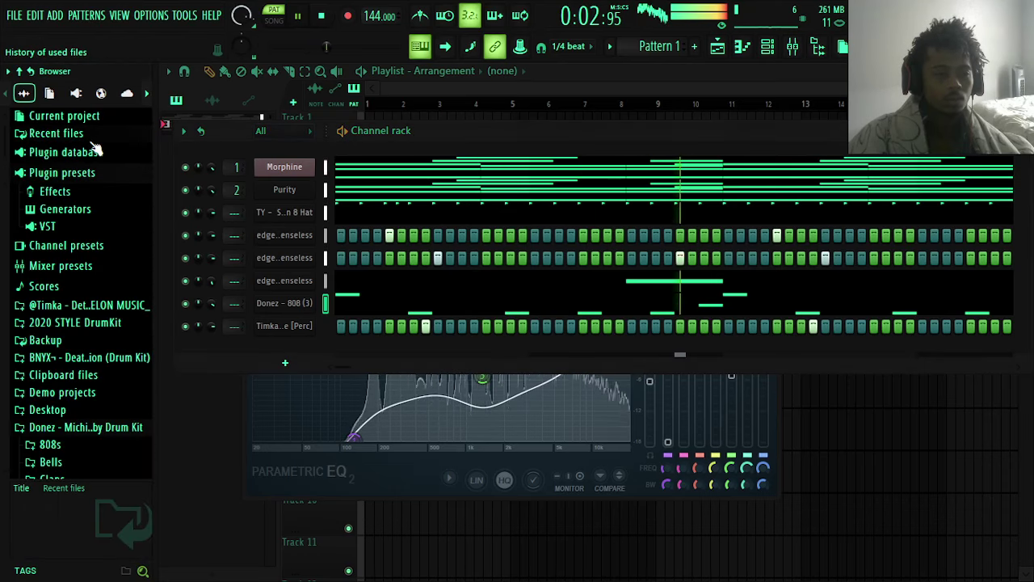
scroll(99, 331, "down", 6)
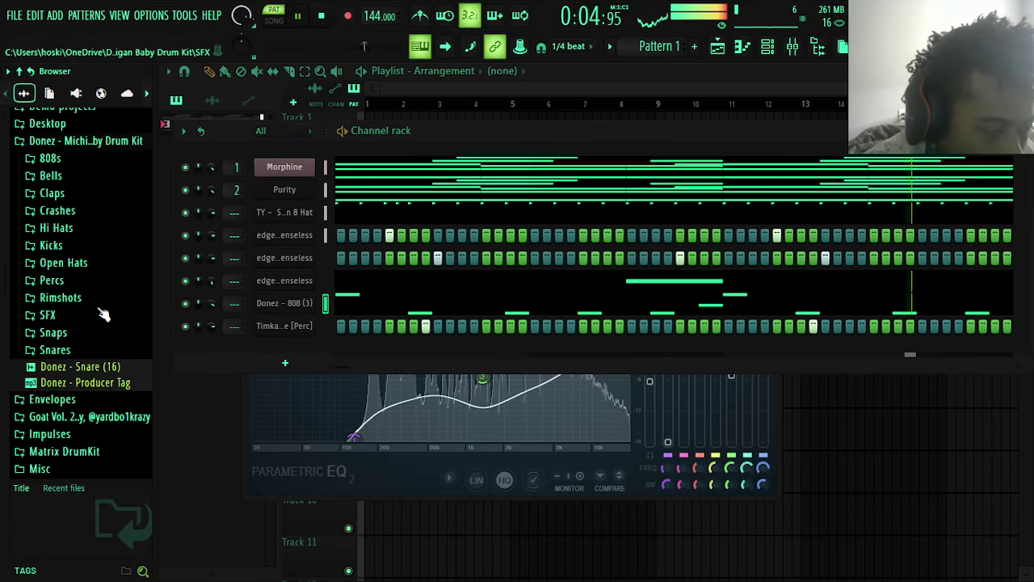
scroll(113, 340, "down", 5)
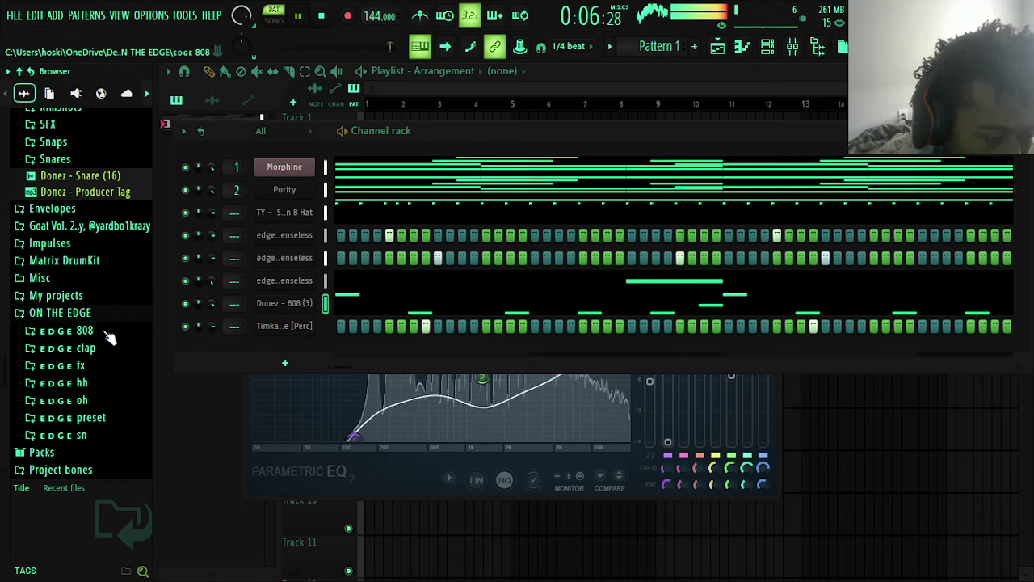
scroll(109, 338, "down", 4)
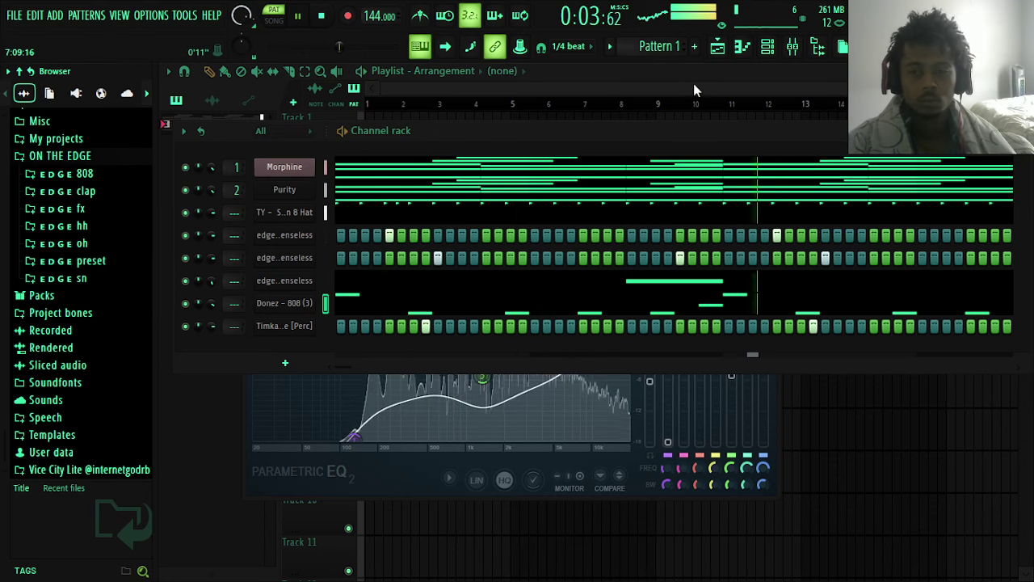
- Split Pattern 1 by channel and place the Purity and TY - Section 8 Hat patterns at bar 1 on Tracks 2 and 3
left_click(610, 46)
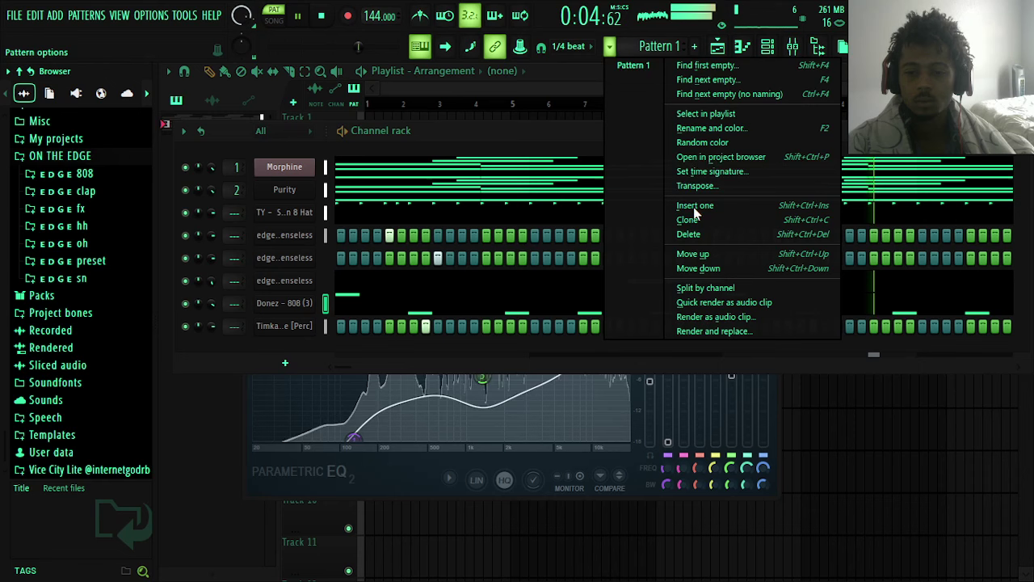
left_click(704, 291)
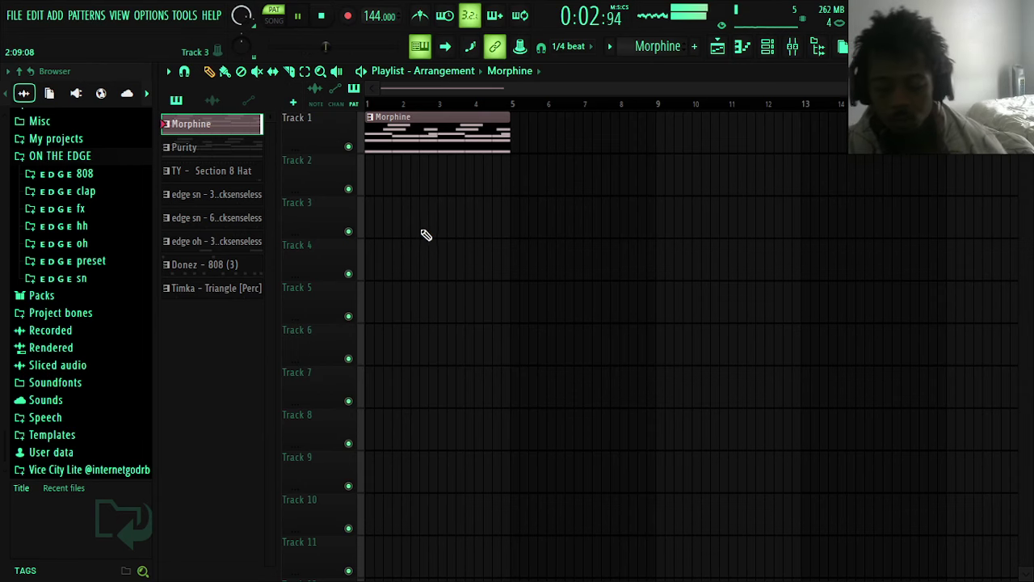
left_click(402, 184)
key("KP_Add")
left_click(392, 219)
key("KP_Add")
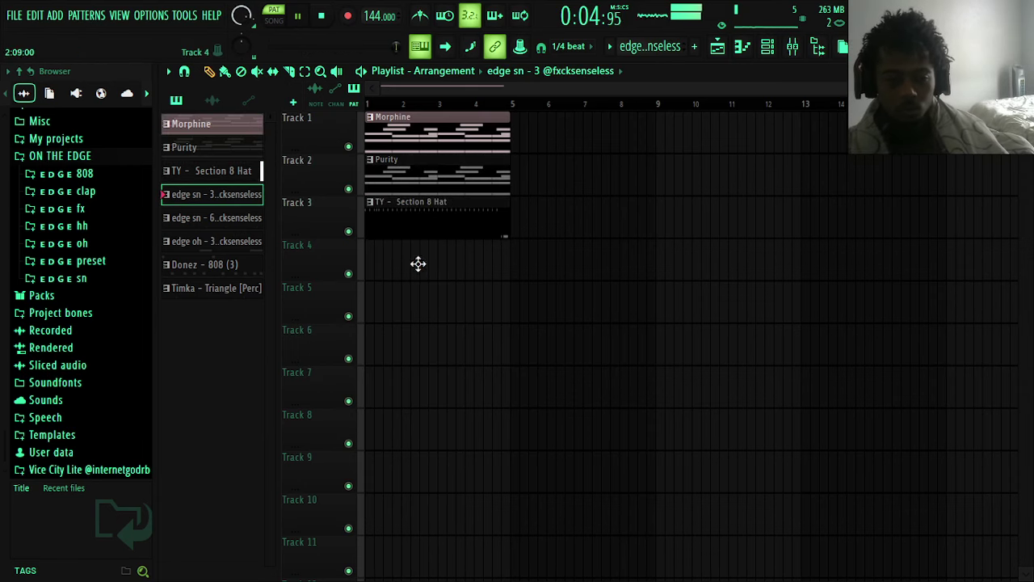
- Place the two edge sn patterns, edge oh - 3, Donez - 808 (3) and Timka - Triangle at bar 1 on Tracks 4 to 8
left_click(418, 264)
key("KP_Add")
left_click_drag(411, 305, 366, 307)
key("KP_Add")
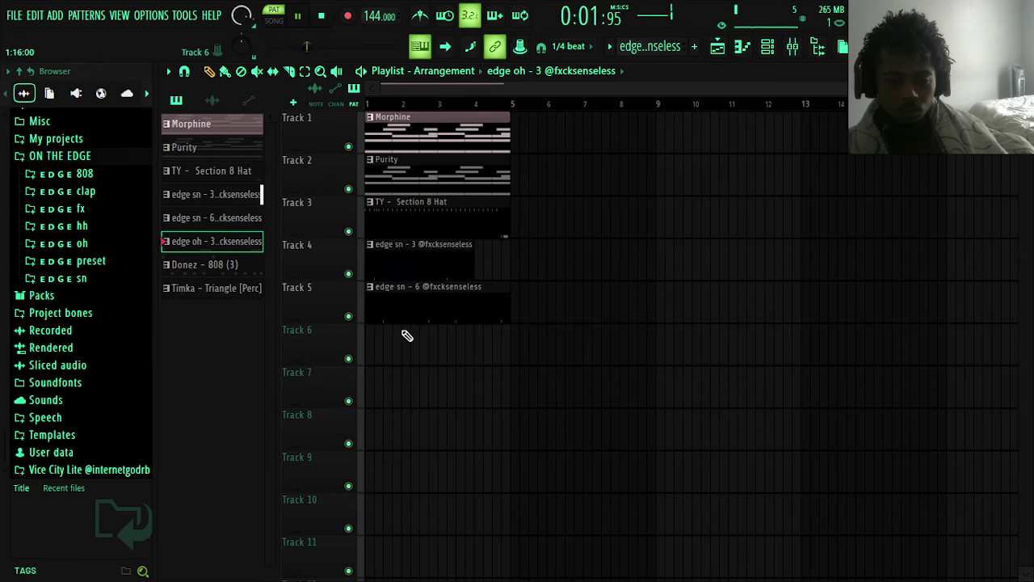
left_click_drag(405, 343, 283, 341)
key("KP_Add")
left_click(389, 386)
key("KP_Add")
left_click(406, 439)
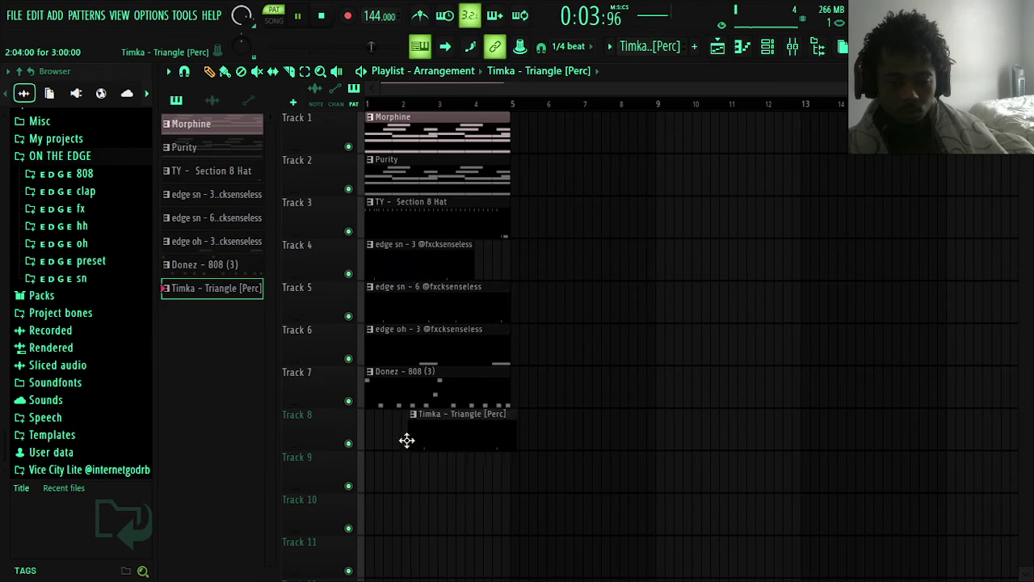
- Switch to song mode, stop playback and duplicate all eight clips ten times so the arrangement runs through bar 44
left_click(275, 20)
left_click(305, 70)
left_click_drag(559, 485, 345, 162)
key("space")
key("ctrl+b")
key("ctrl+b")
key("ctrl+b")
key("ctrl+b")
key("ctrl+b")
key("ctrl+b")
key("ctrl+b")
key("ctrl+b")
key("ctrl+b")
key("ctrl+b")
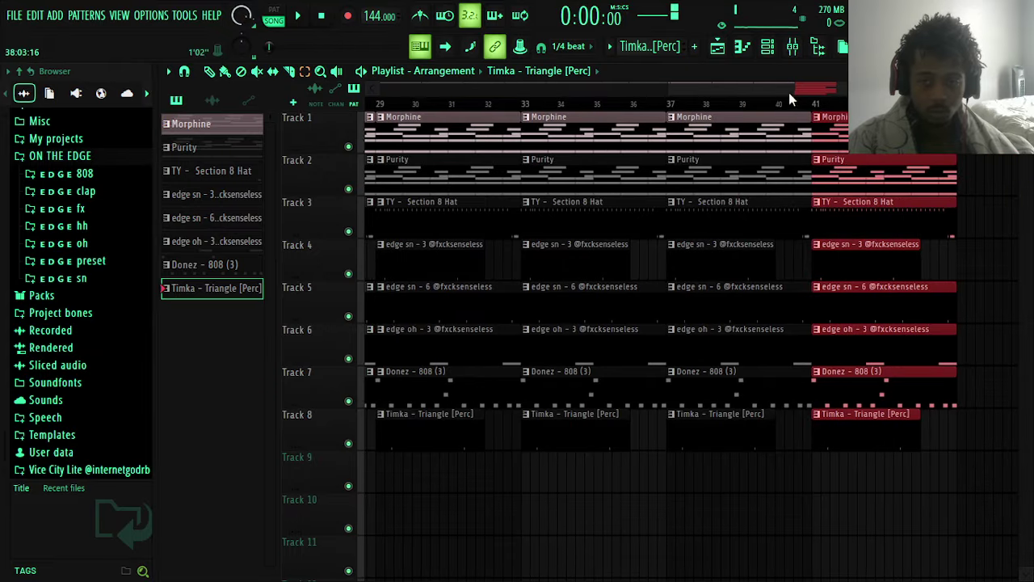
- Delete the clips on Tracks 3 to 8 in bars 1 to 8 and play the arrangement from the start
left_click_drag(789, 92, 247, 95)
left_click_drag(403, 235, 545, 516)
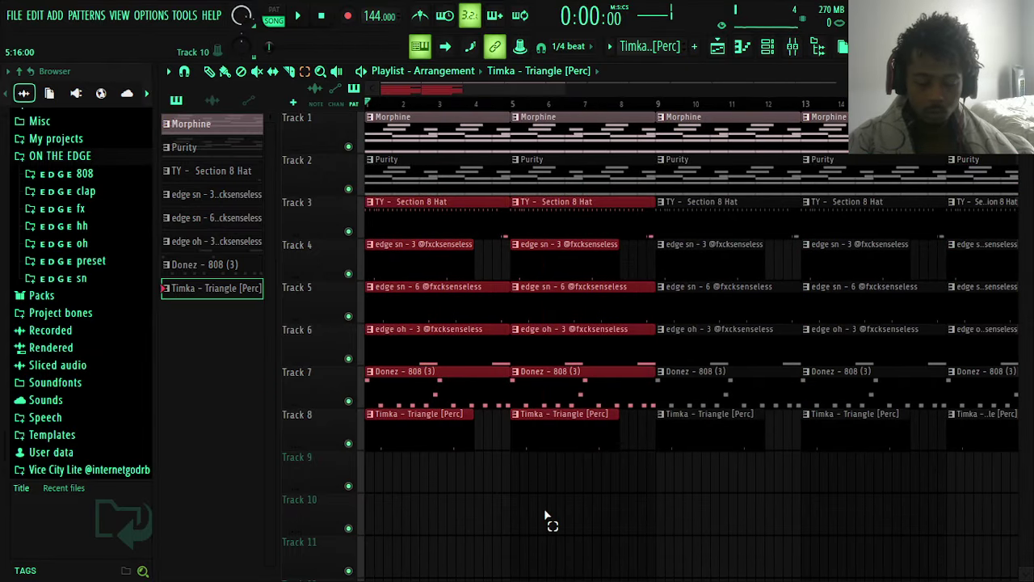
key("Delete")
key("space")
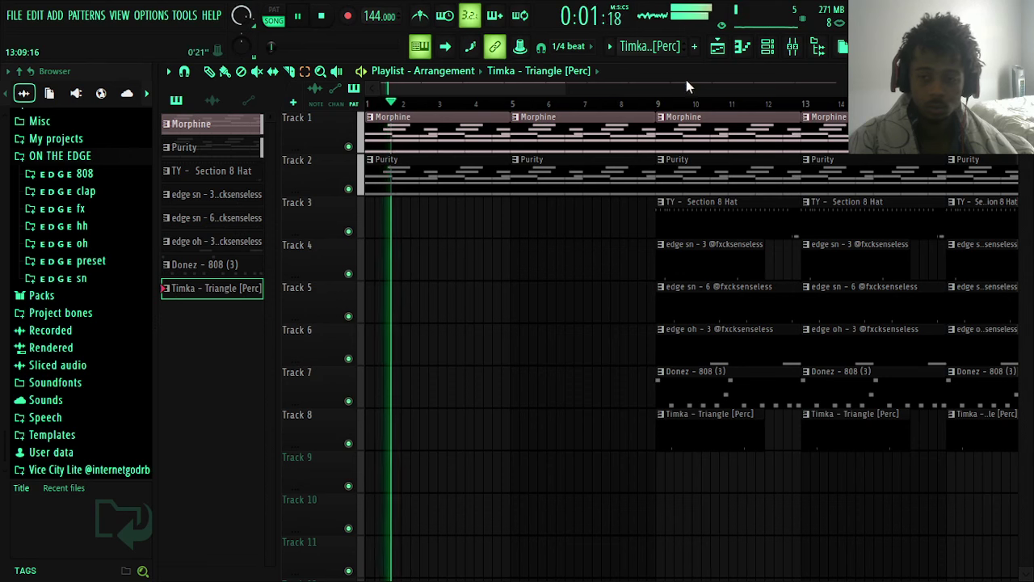
- Delete the TY - Section 8 Hat and both edge sn clips on Tracks 3 to 5 in bars 9 to 16
left_click_drag(564, 89, 860, 90)
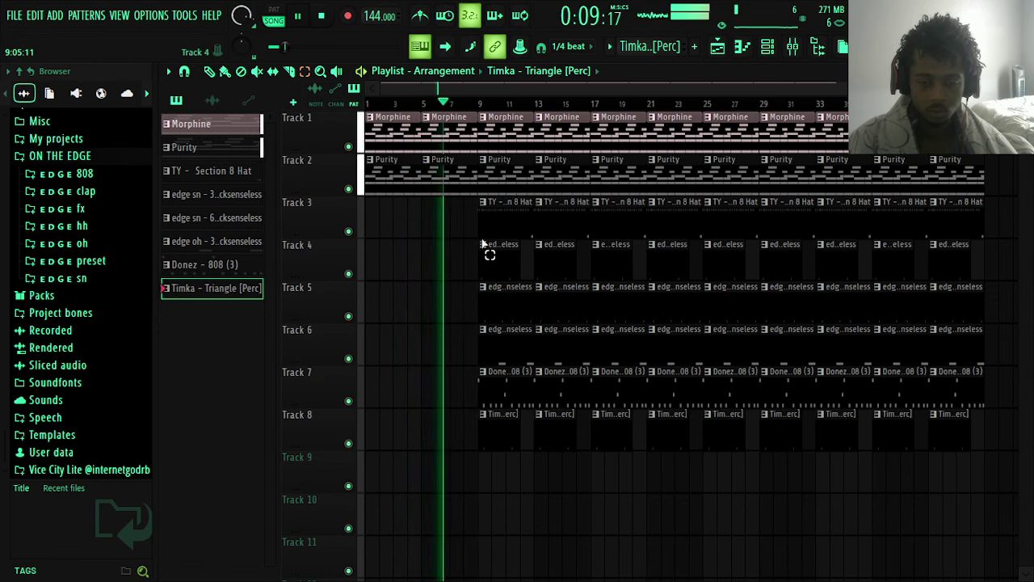
left_click_drag(486, 229, 607, 267)
key("Delete")
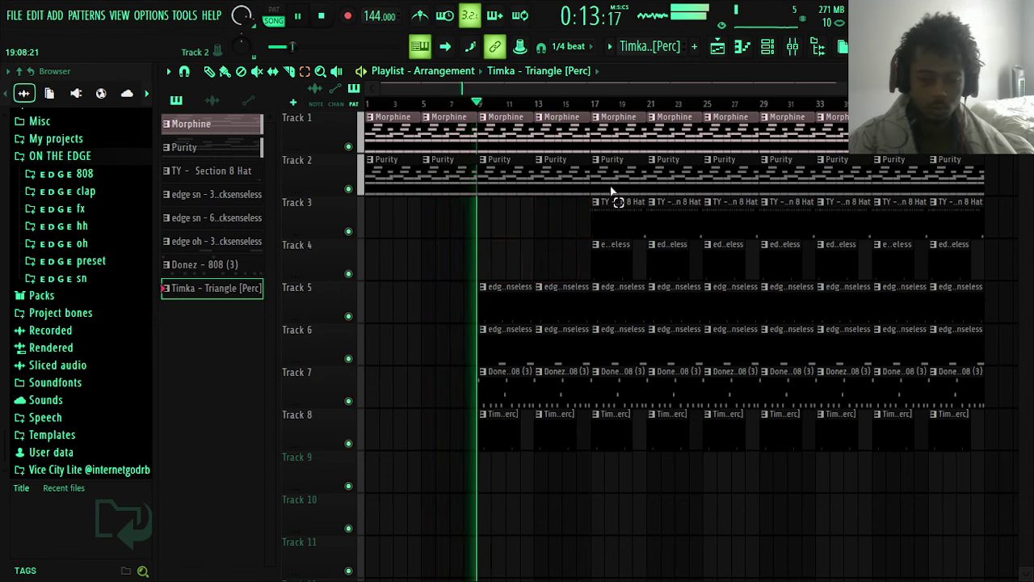
left_click_drag(508, 275, 570, 299)
key("space")
key("Delete")
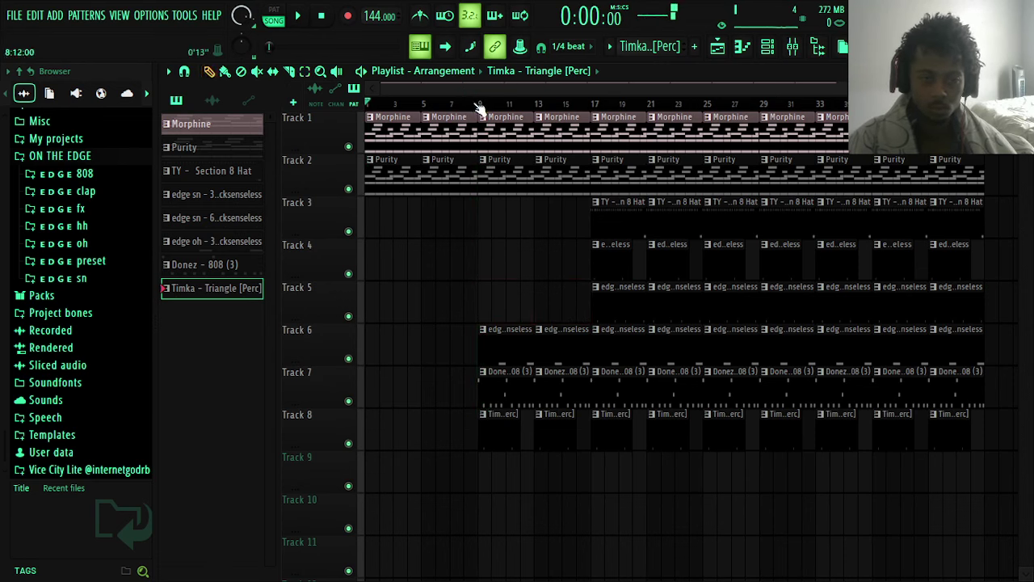
- Play the arrangement from bar 9 and delete the Purity and edge oh - 3 clips in bars 17 to 24
left_click(477, 104)
key("space")
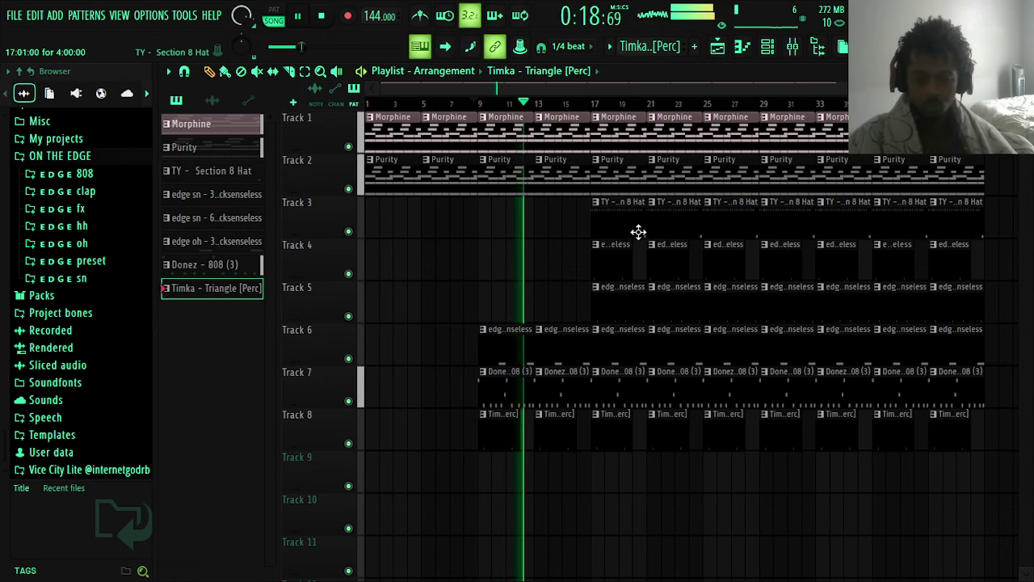
right_click(619, 174)
right_click(670, 173)
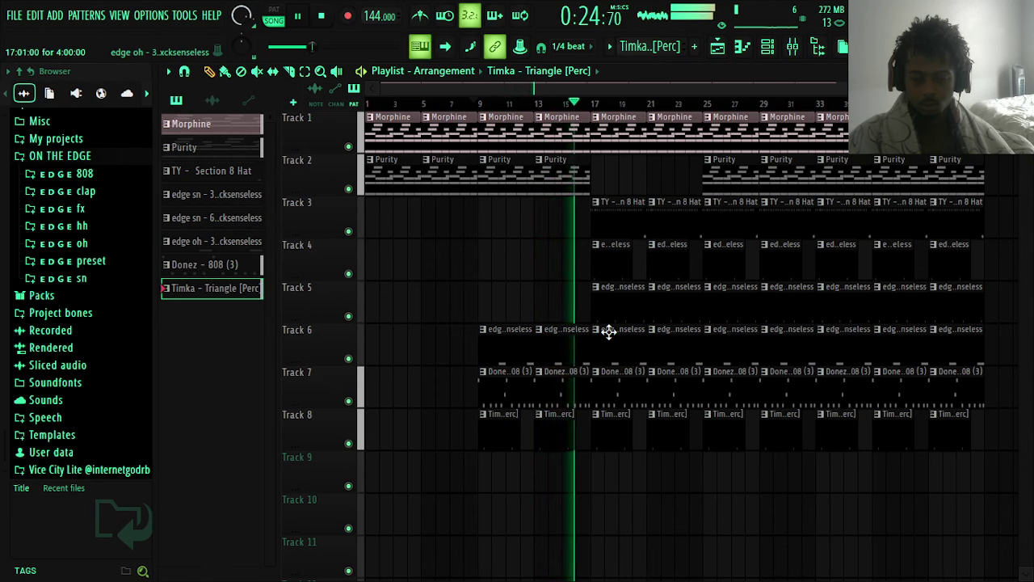
right_click(614, 340)
right_click(658, 343)
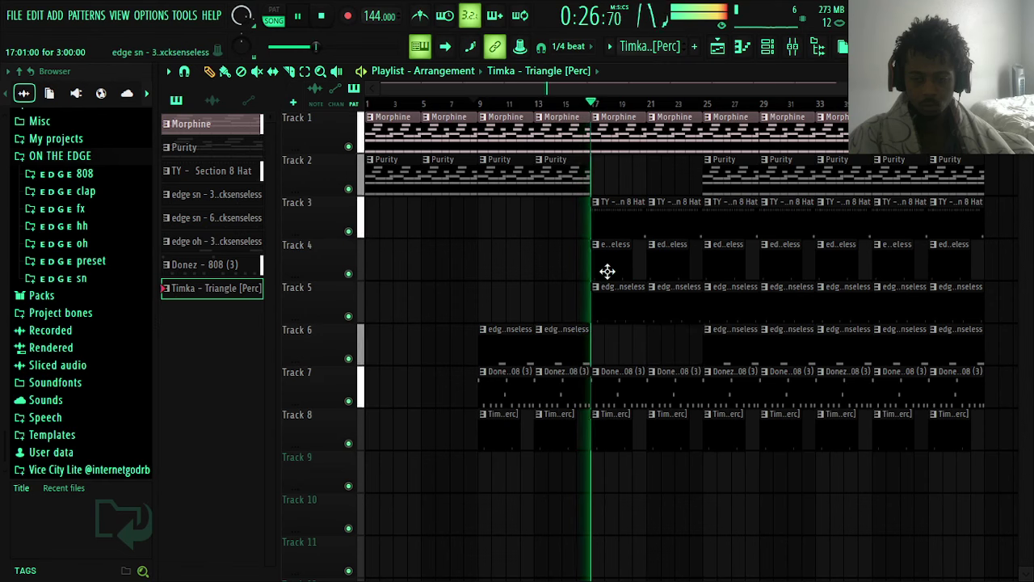
- Delete the three Purity clips from bar 33 to the end of Track 2
left_click_drag(606, 88, 683, 88)
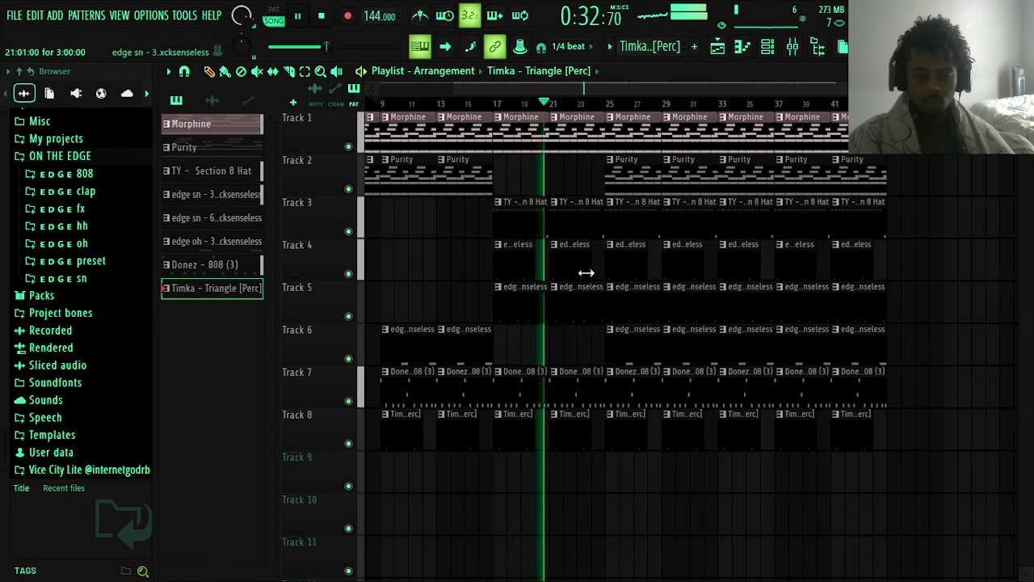
left_click_drag(645, 89, 703, 88)
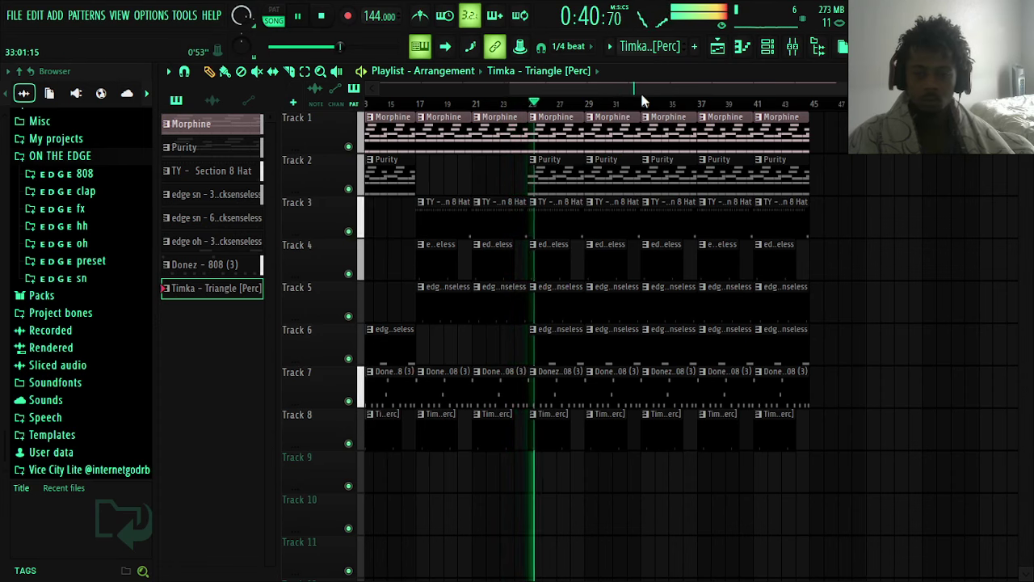
left_click_drag(647, 87, 586, 95)
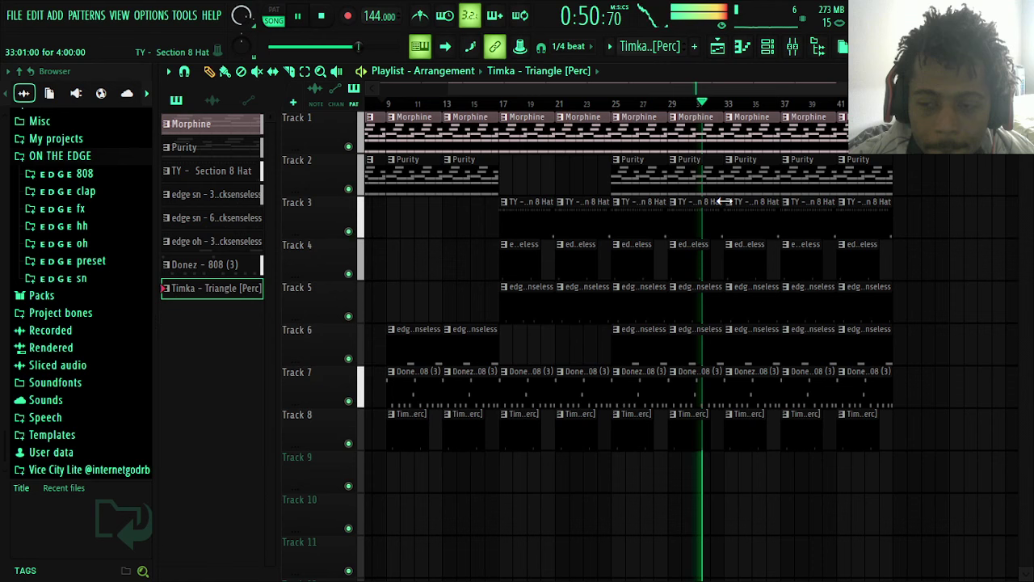
right_click(745, 173)
right_click(797, 179)
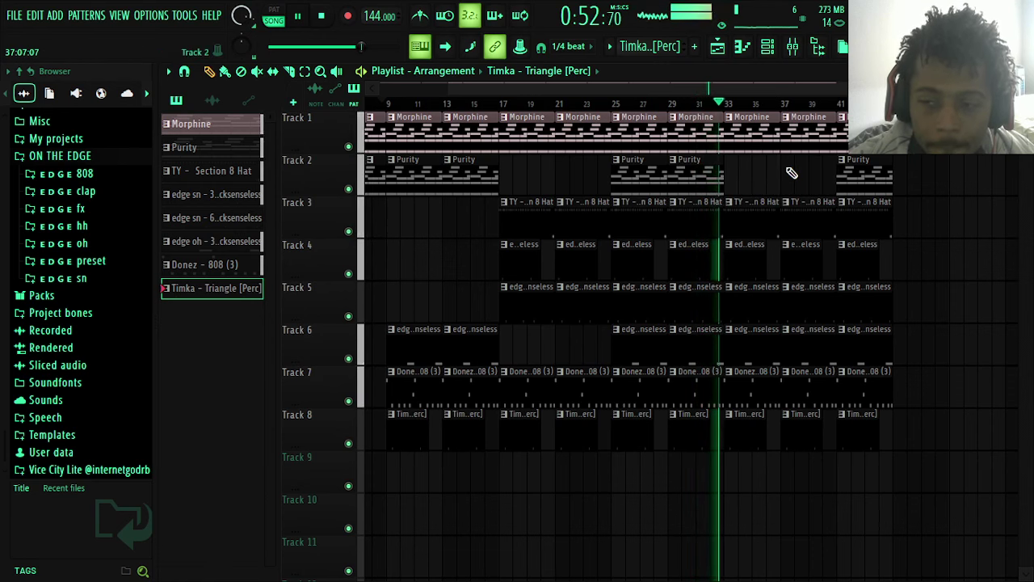
left_click(307, 71)
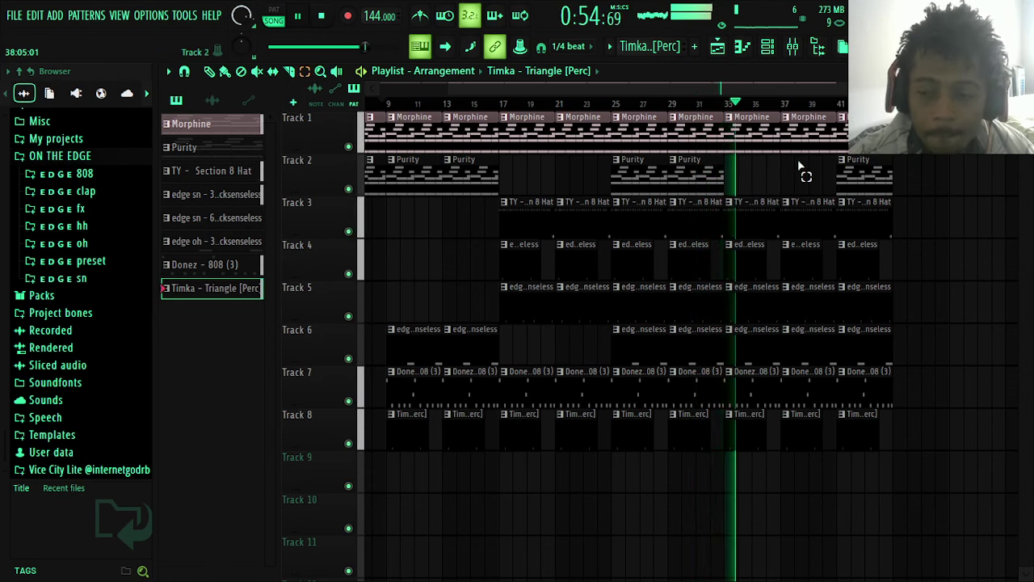
left_click(867, 186)
key("Delete")
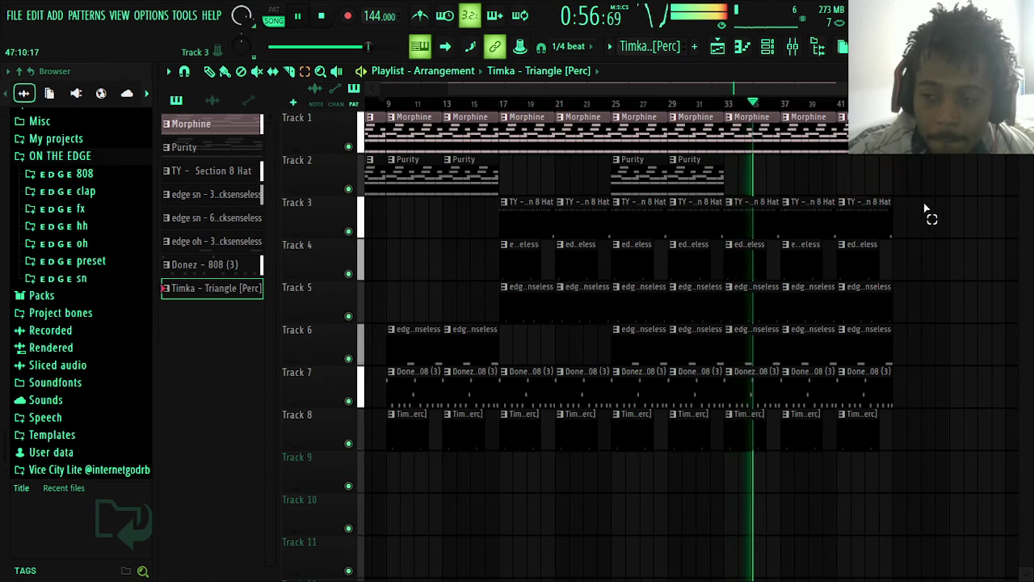
- Duplicate the bars 41 to 44 block once and then the bars 33 to 48 block, extending the arrangement through bar 64
left_click_drag(887, 136, 847, 547)
key("ctrl+b")
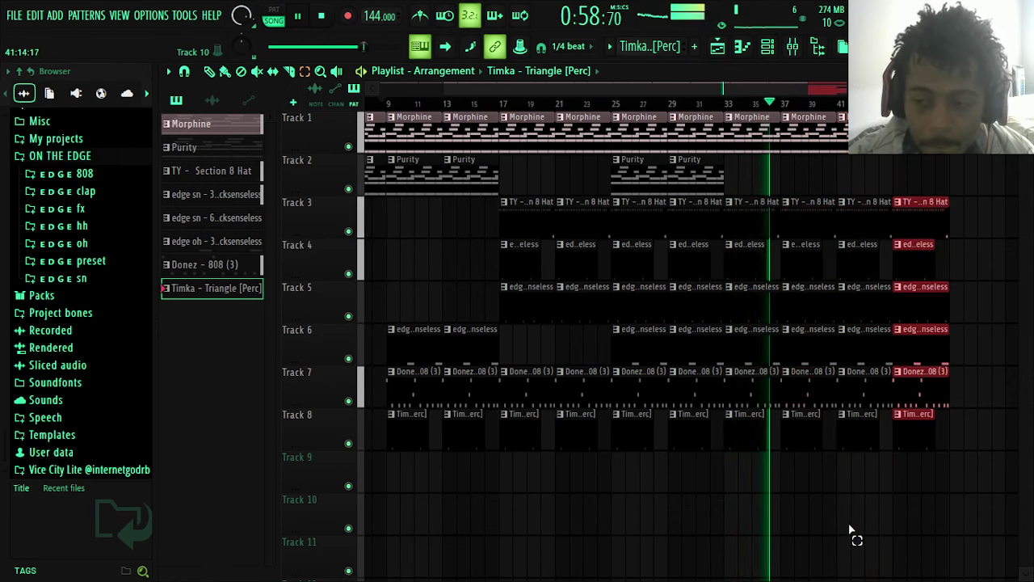
left_click_drag(946, 473, 762, 150)
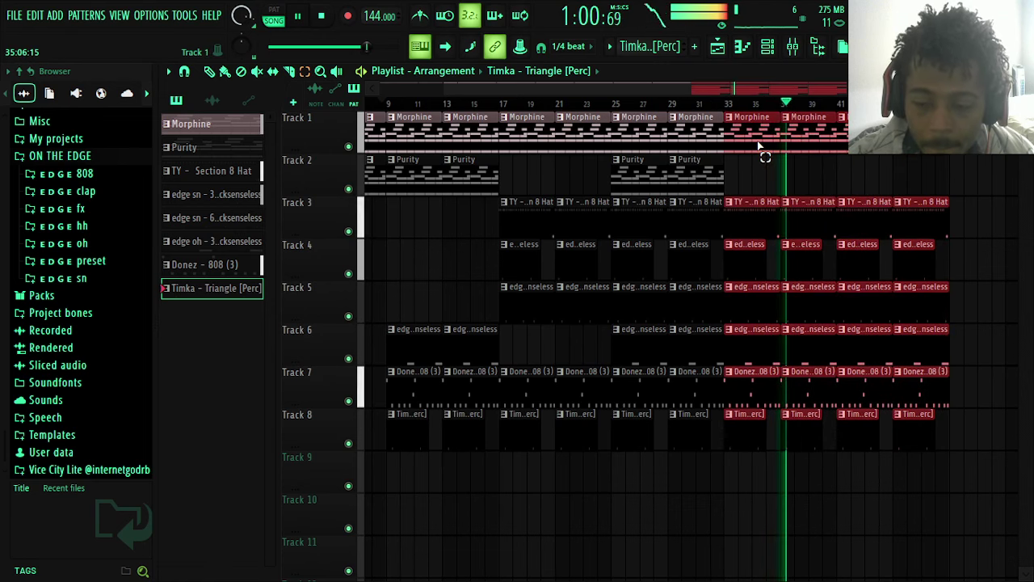
key("ctrl+b")
left_click(638, 514)
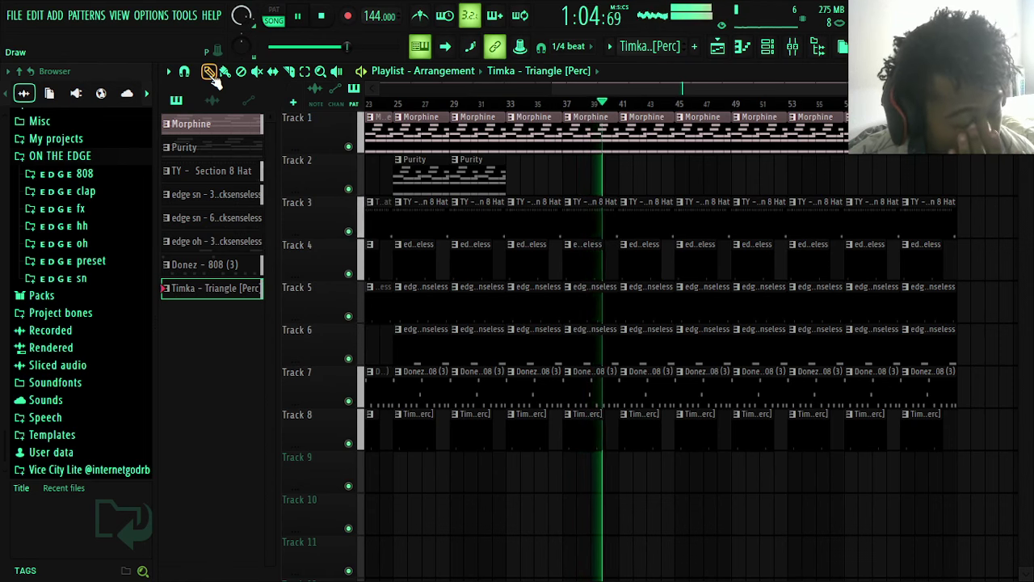
- Try placing Purity clips on Track 2 at bar 49 and around bars 57 and 61, then remove them
left_click(263, 150)
left_click(738, 183)
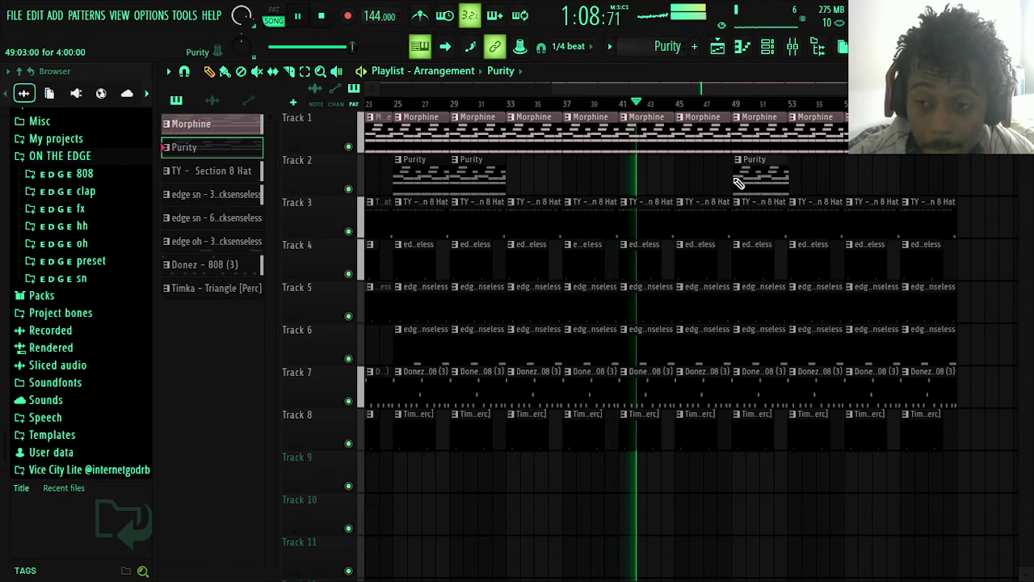
right_click(750, 181)
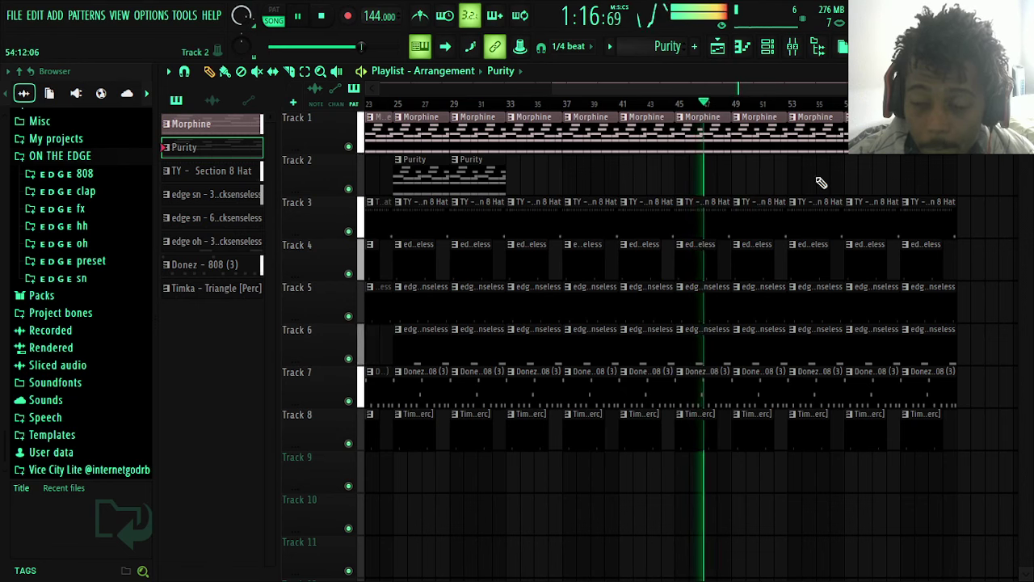
left_click(847, 173)
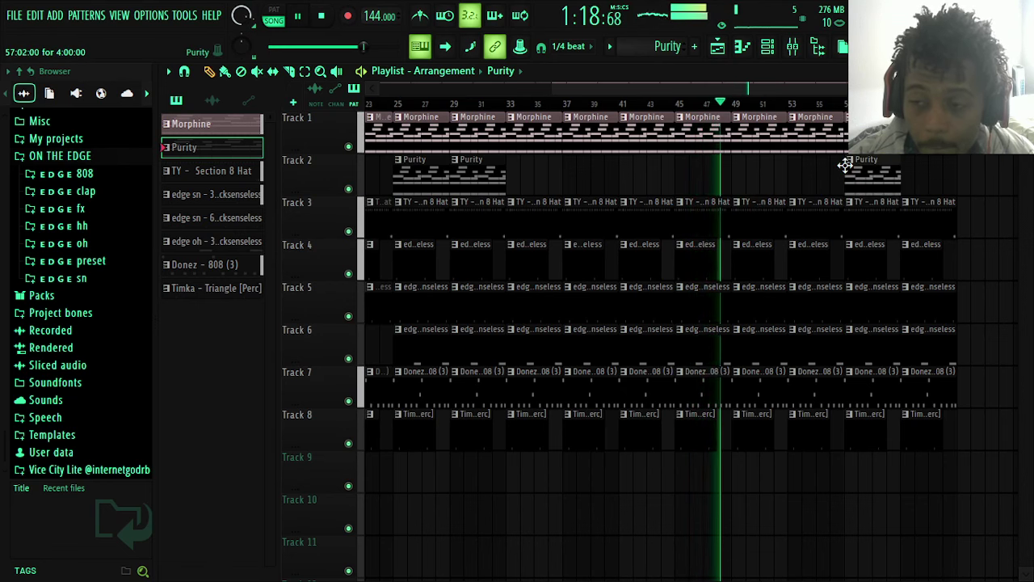
left_click(904, 170)
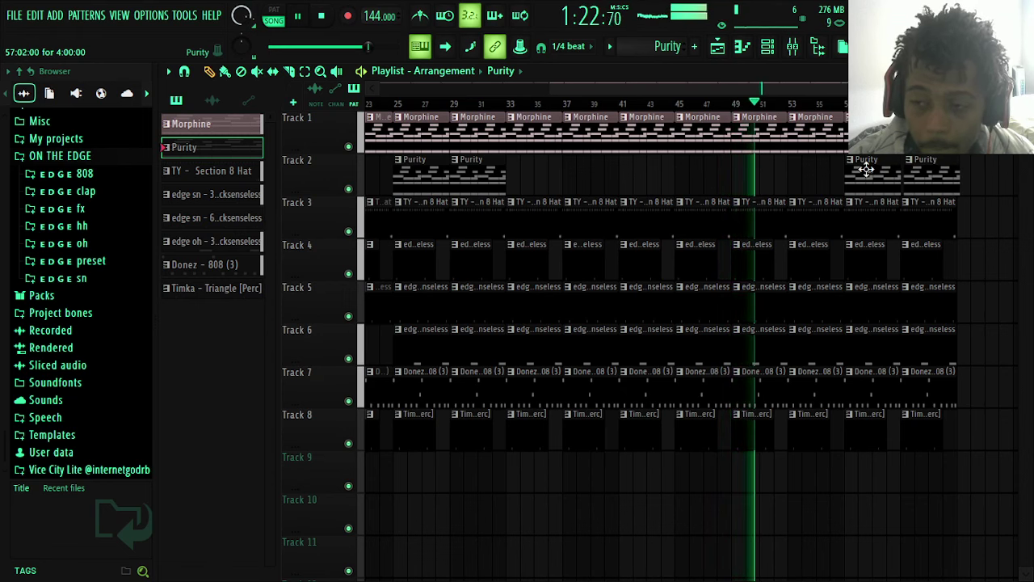
right_click(913, 170)
right_click(866, 170)
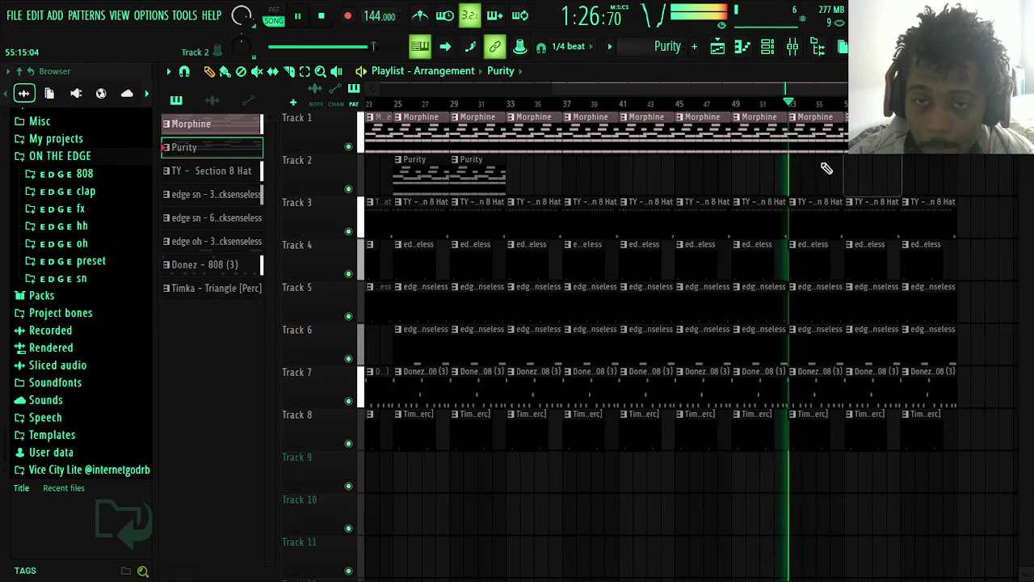
- Set the snap to 1/2 beat and place Purity clips at bars 57 and 61 on Track 2
left_click(583, 47)
left_click(572, 241)
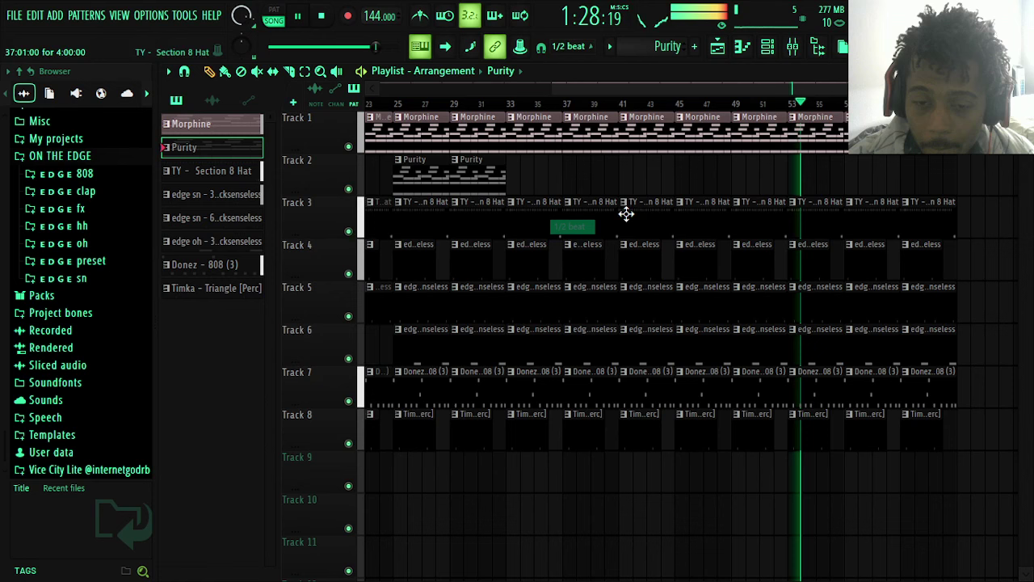
left_click(850, 187)
left_click(904, 177)
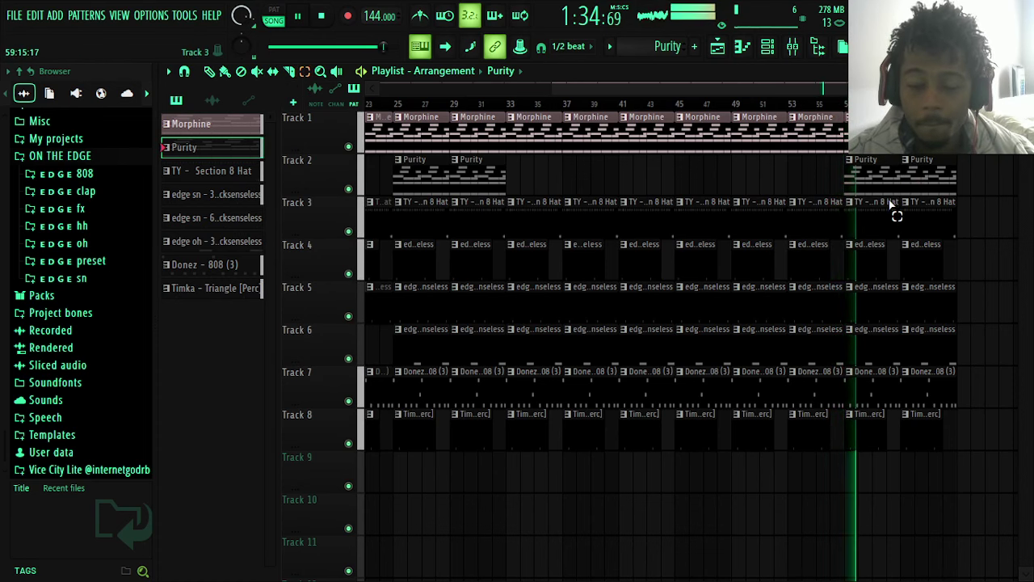
- Duplicate the Purity, Donez - 808 (3) and TY - Section 8 Hat clips of bars 57 to 64 into bars 65 to 72
left_click_drag(936, 155, 873, 195)
key("ctrl+b")
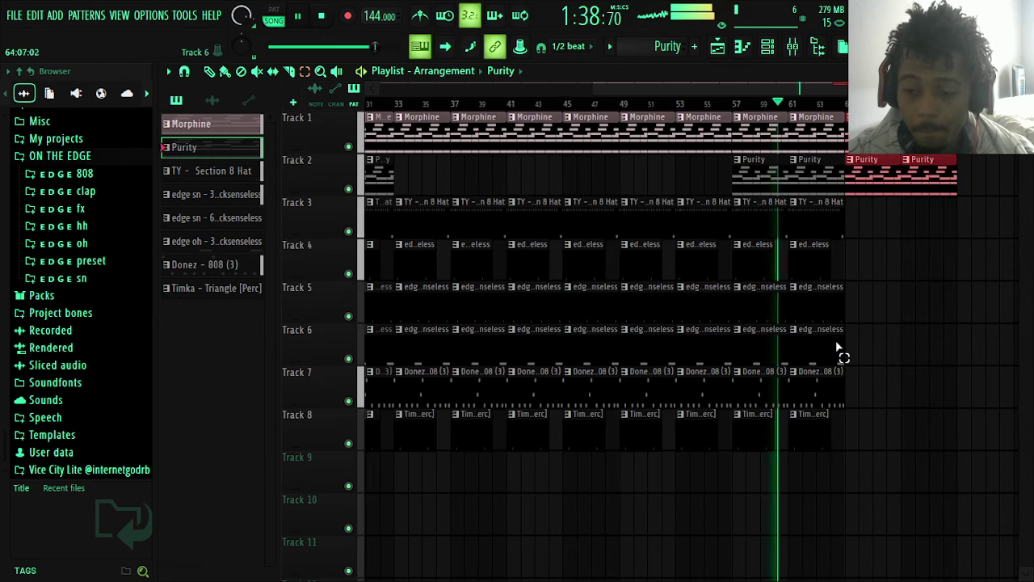
left_click_drag(838, 350, 802, 404)
key("ctrl+b")
left_click_drag(815, 236, 770, 207)
key("ctrl+b")
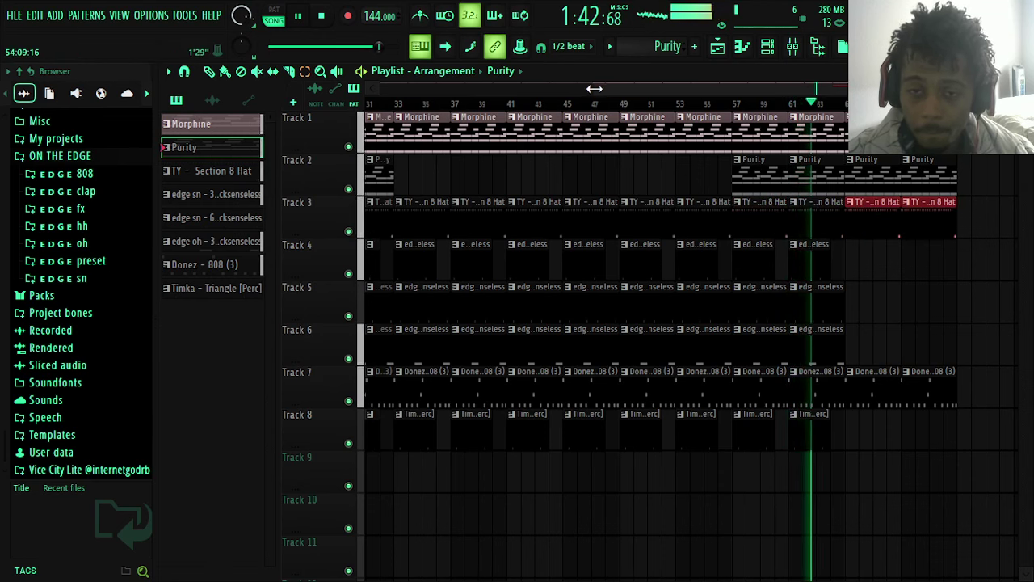
- Duplicate the clips of bars 17 to 72 so the copy starts at bar 73, and delete everything from bar 101 onward
left_click_drag(594, 88, 378, 88)
left_click_drag(975, 154, 526, 461)
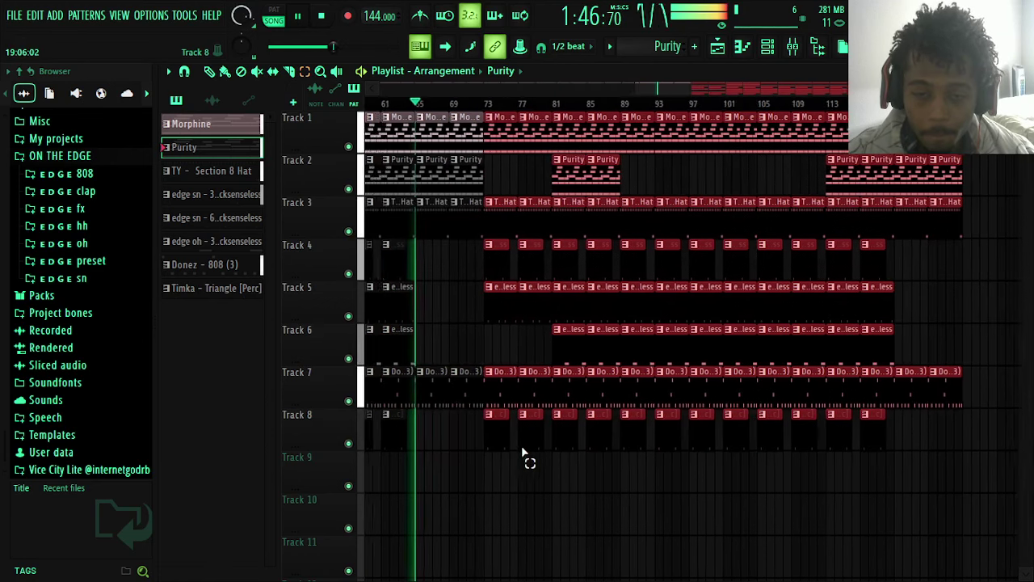
key("ctrl+b")
left_click_drag(960, 138, 750, 481)
key("Delete")
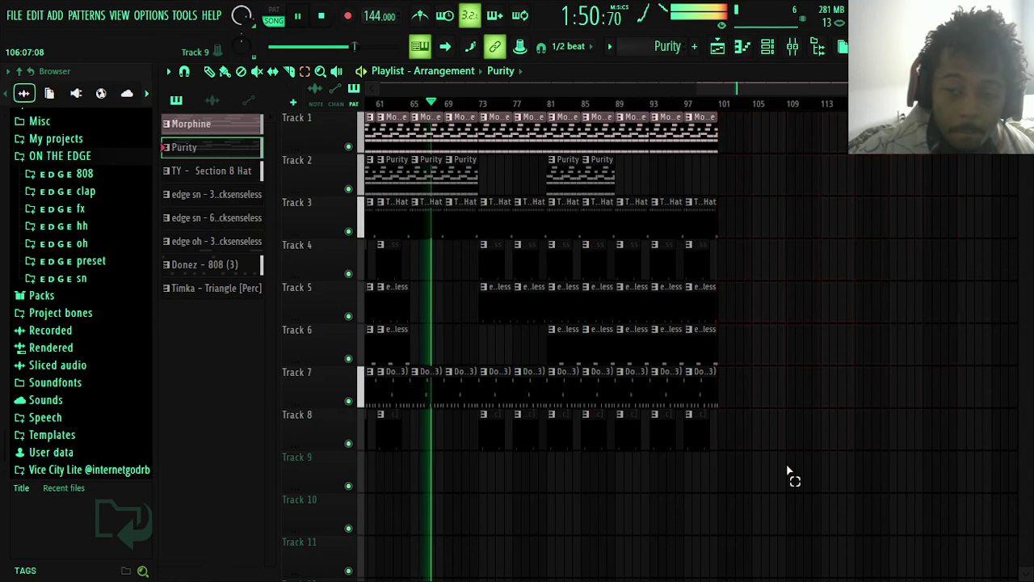
- Create an automation clip for the Master track's volume from the mixer and return to the playlist
left_click(793, 46)
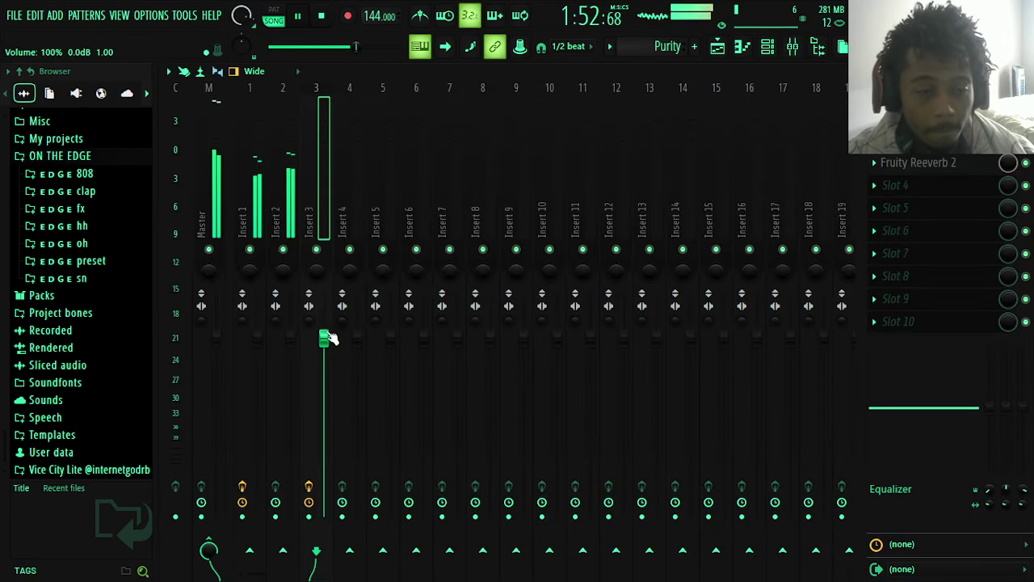
right_click(225, 334)
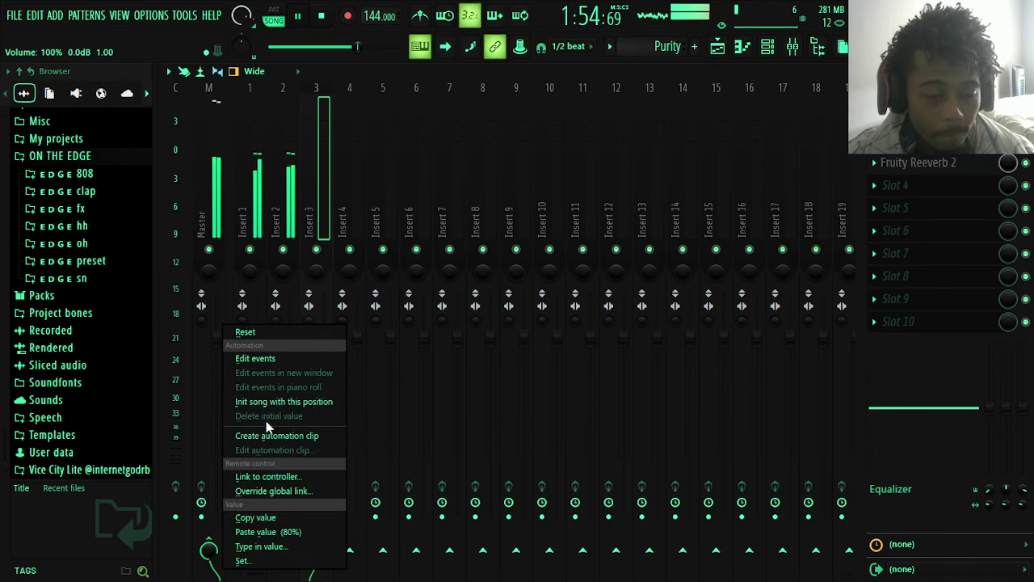
left_click(301, 435)
left_click(994, 71)
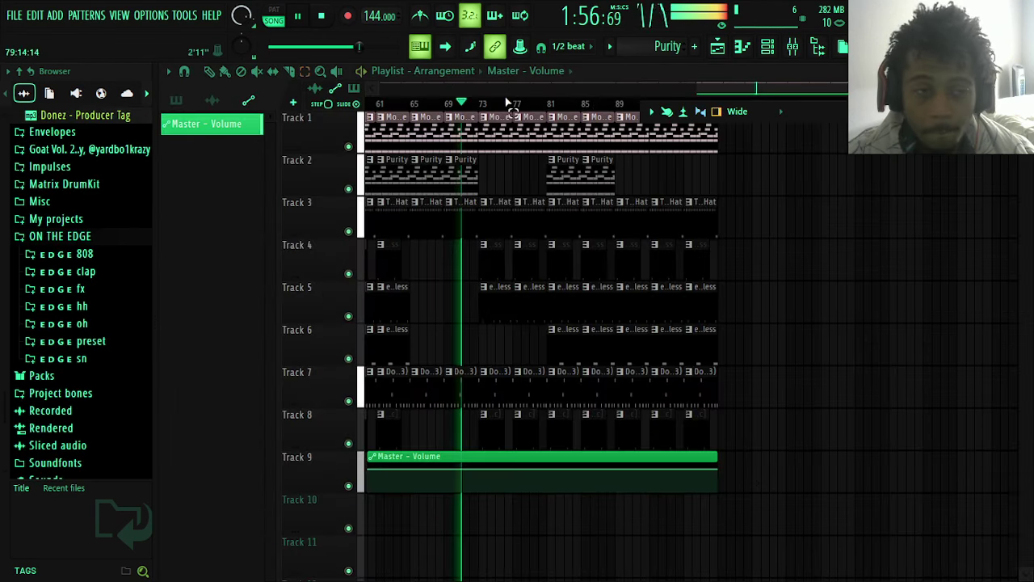
- Add a point at bar 89 of the Master - Volume clip, paste the end point's copied value into it, and curve the end down into a fade-out
left_click(224, 73)
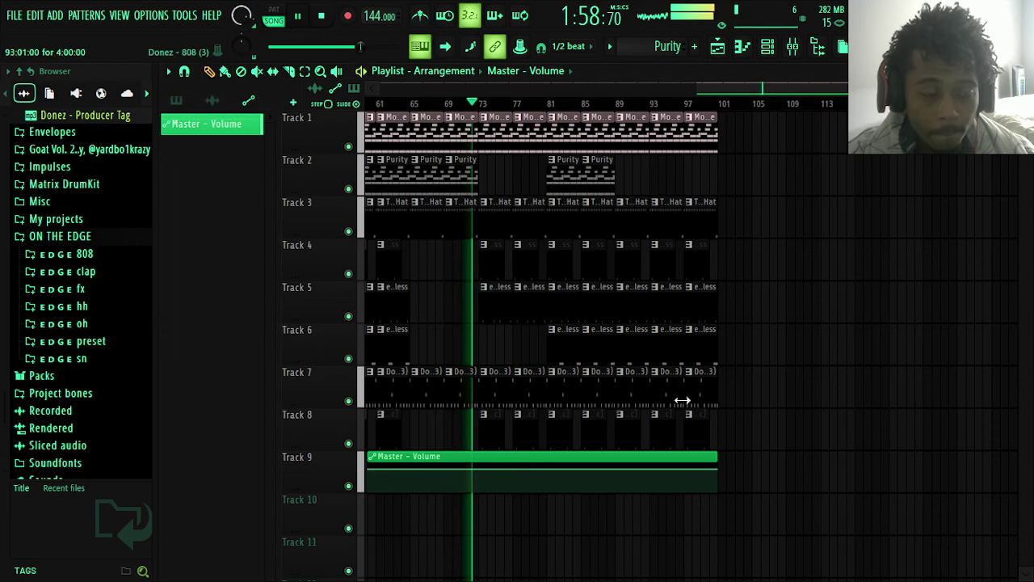
right_click(718, 472)
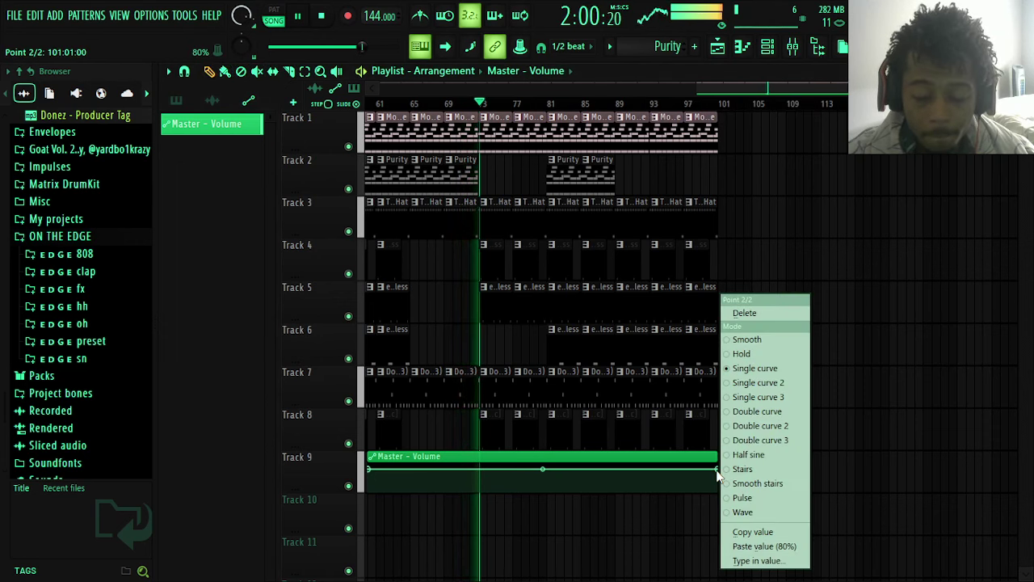
left_click(744, 538)
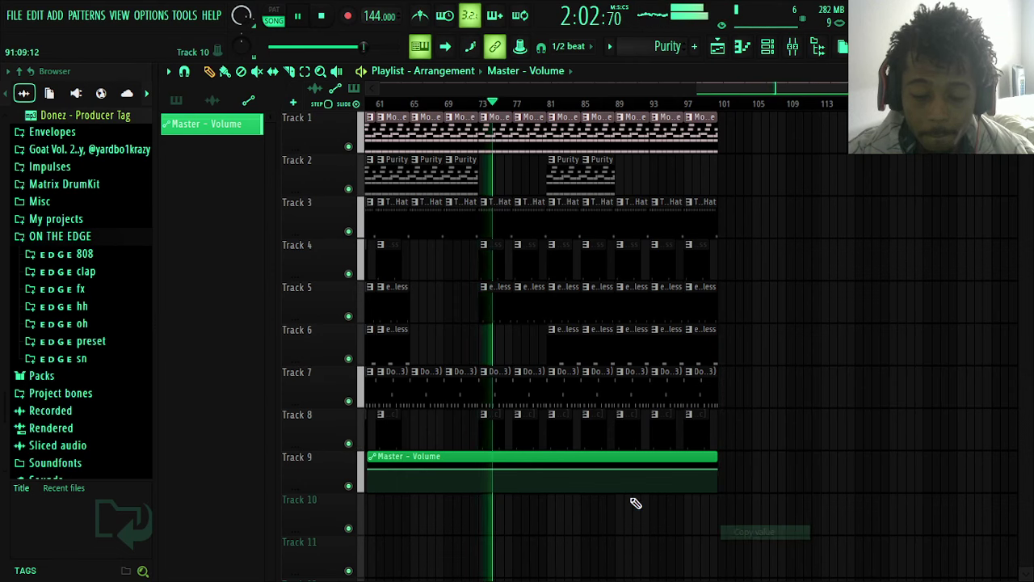
right_click(616, 470)
right_click(617, 470)
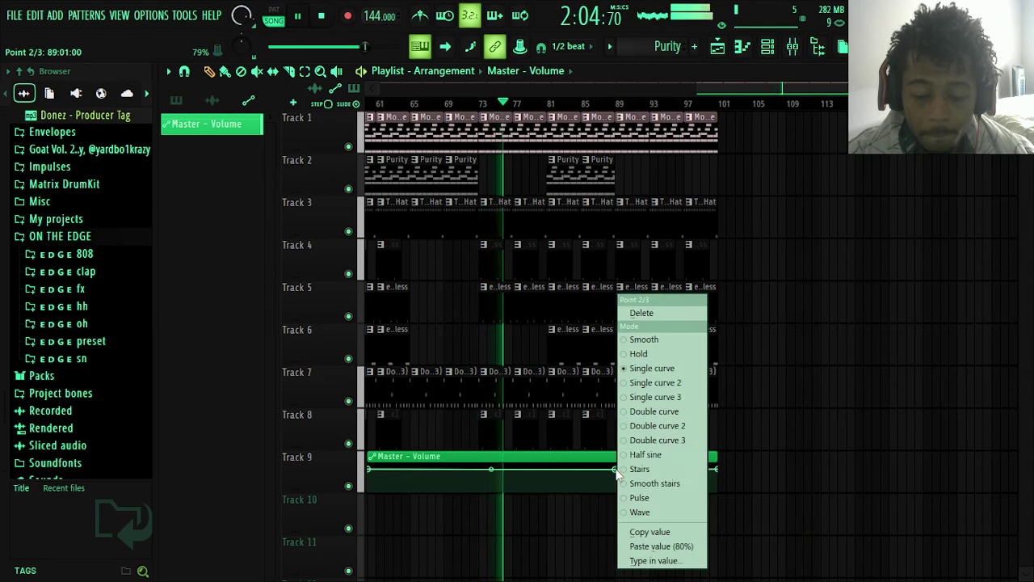
left_click(672, 547)
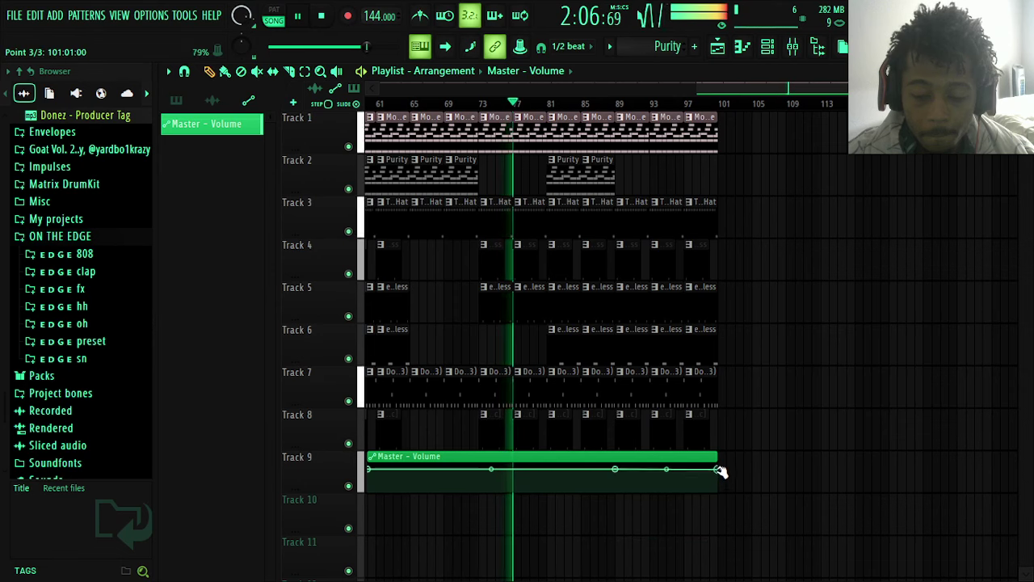
left_click_drag(720, 470, 721, 501)
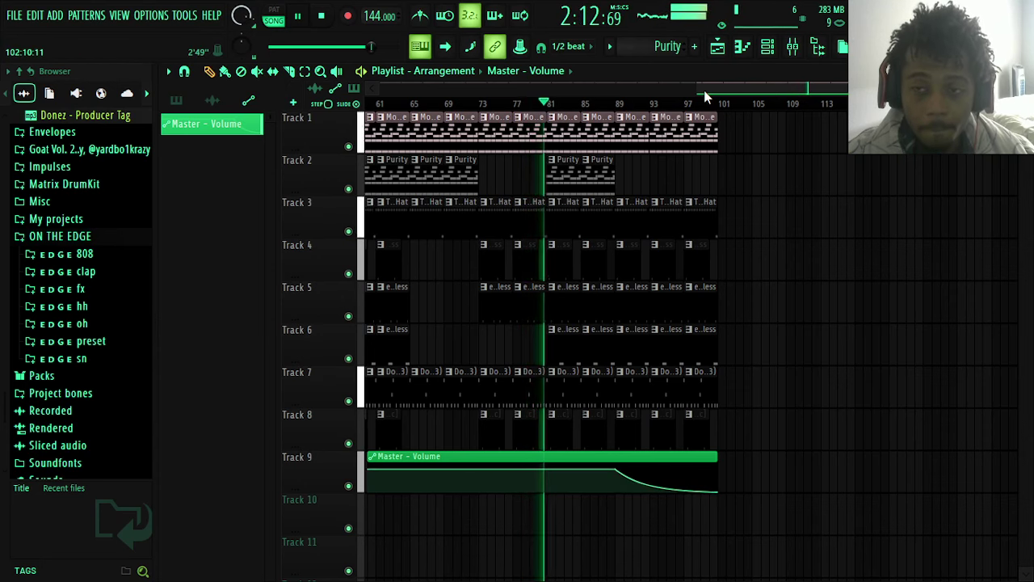
left_click_drag(702, 90, 363, 149)
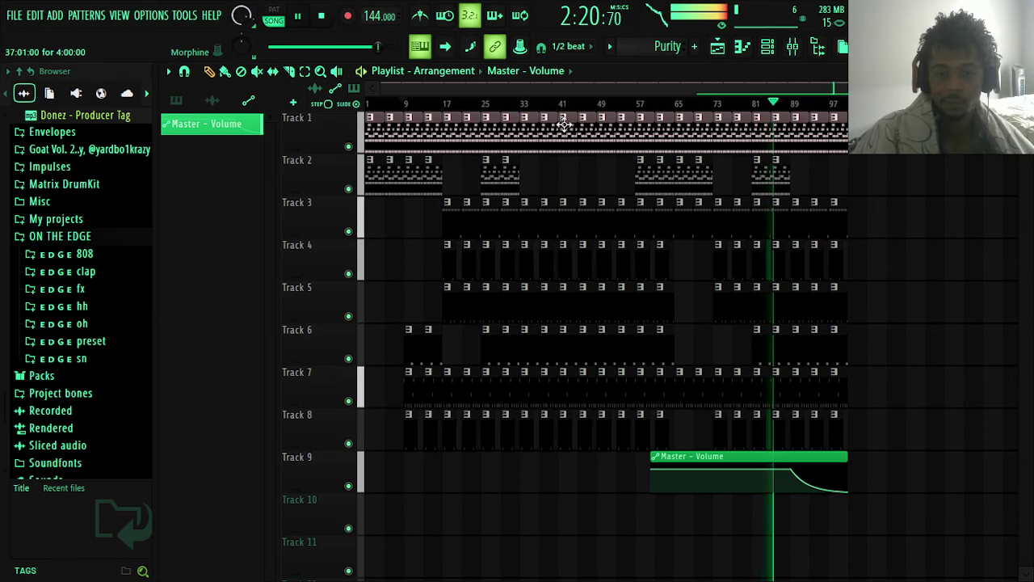
left_click_drag(1002, 89, 674, 90)
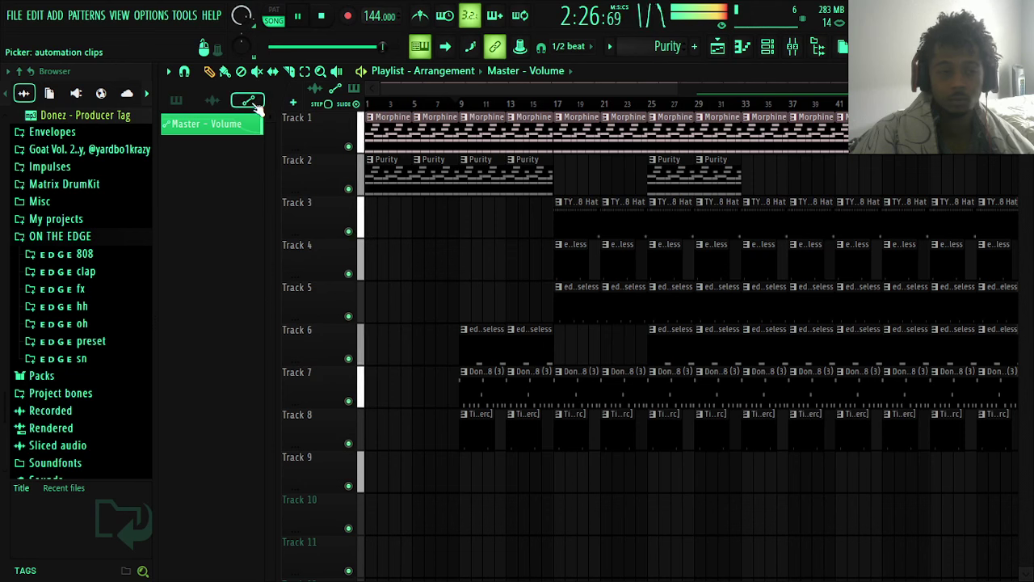
left_click_drag(678, 89, 623, 92)
- Save the project under the name CYMATICS #21
left_click(20, 16)
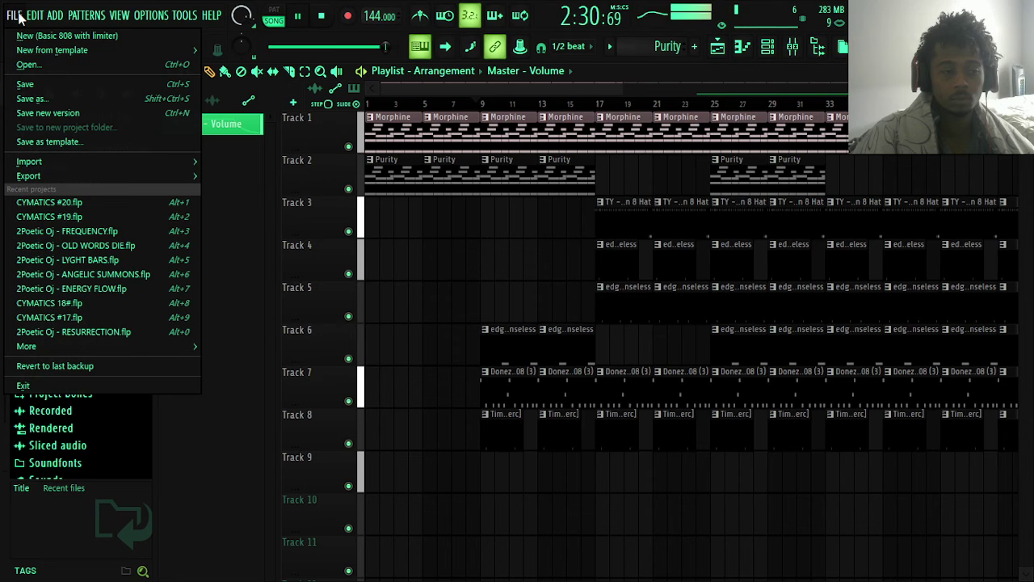
left_click(8, 16)
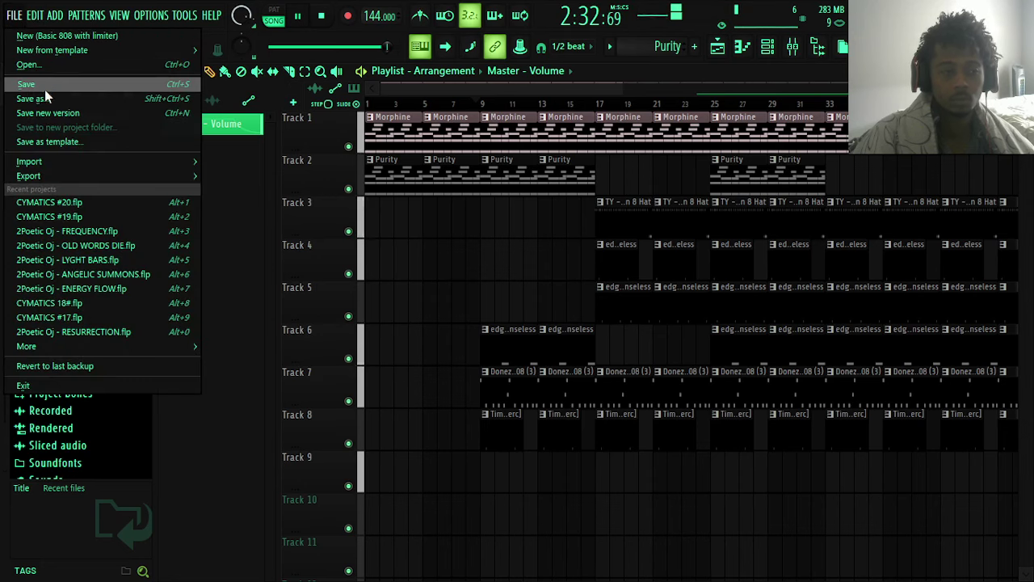
left_click(45, 86)
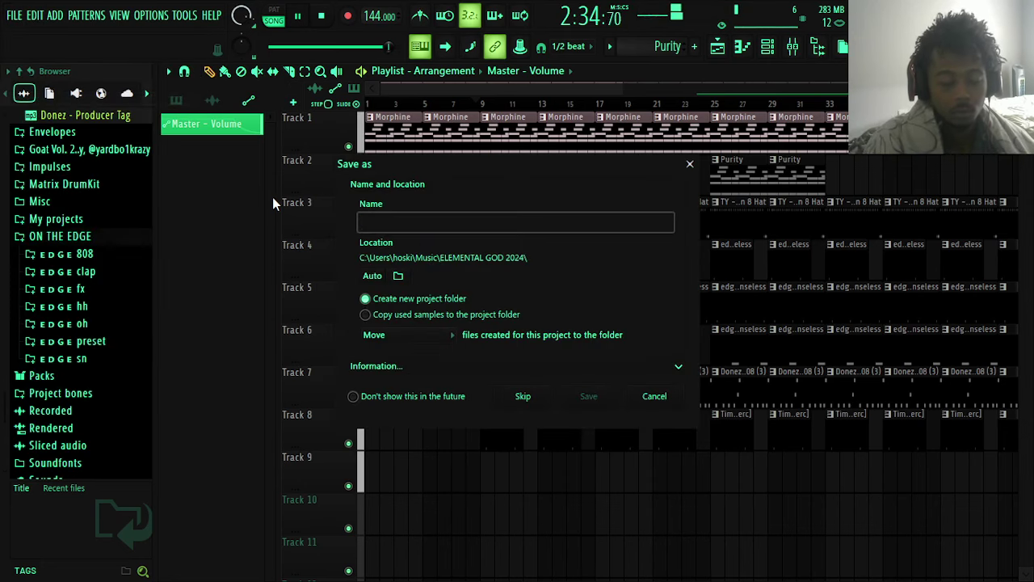
type("CYMATICS")
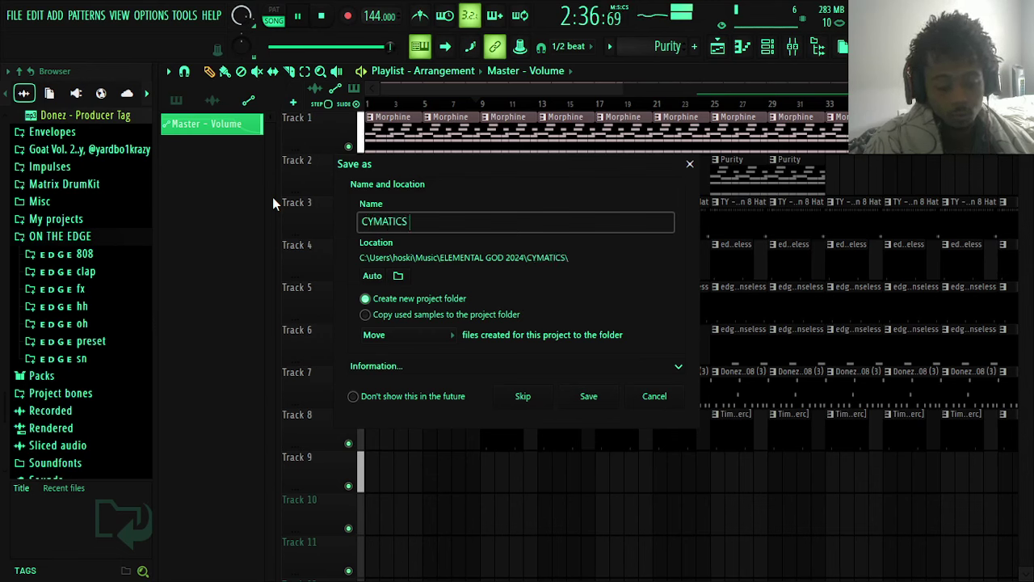
type(" #21")
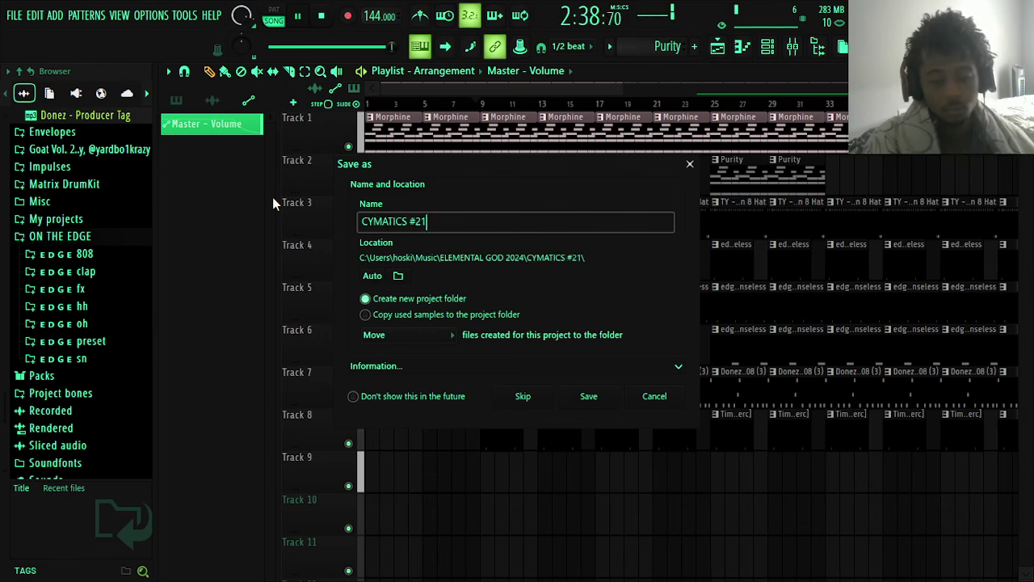